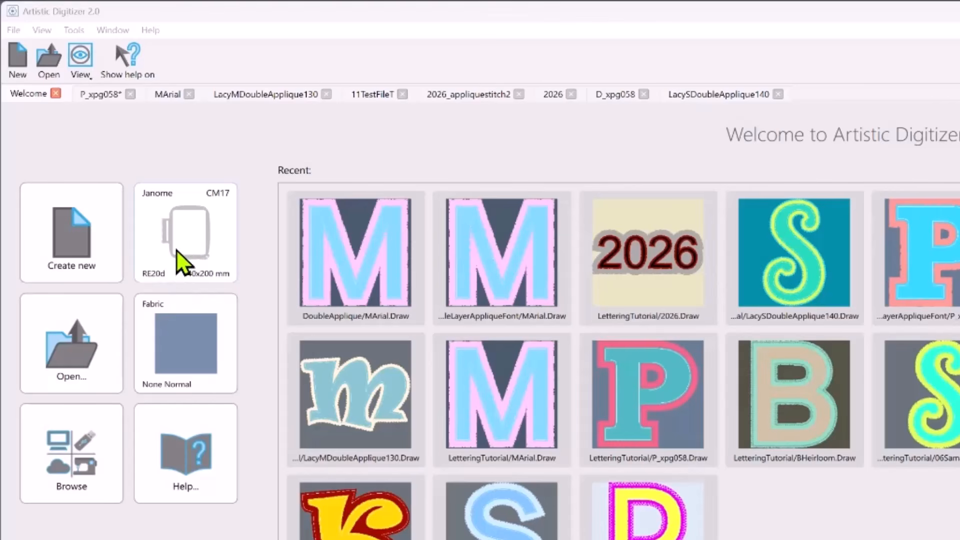
# - Choose the RE20d 140x200 mm hoop for the Janome CM17 machine
pyautogui.click(195, 244)
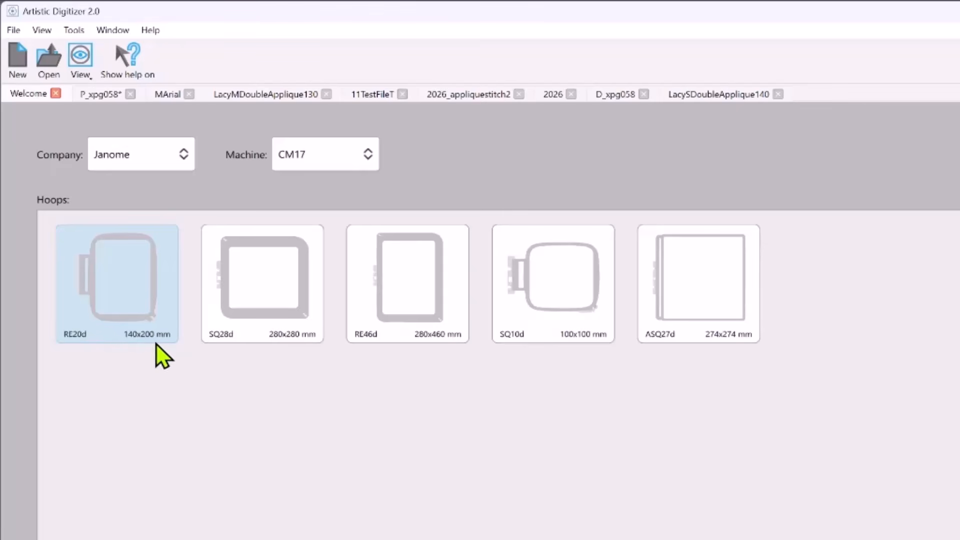
pyautogui.click(114, 269)
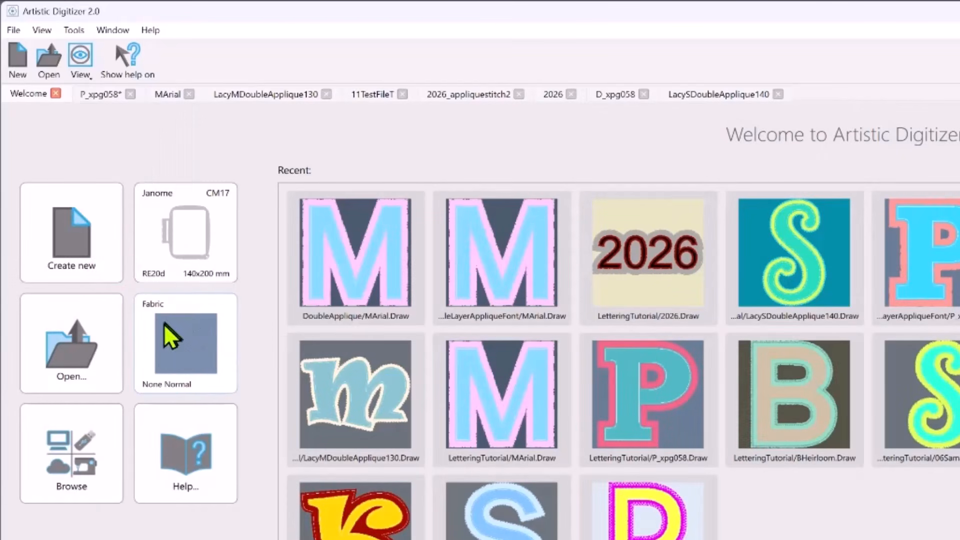
# - Confirm the None Normal fabric in the Normal embroidery category with its blue colour, and create a new design
pyautogui.click(191, 355)
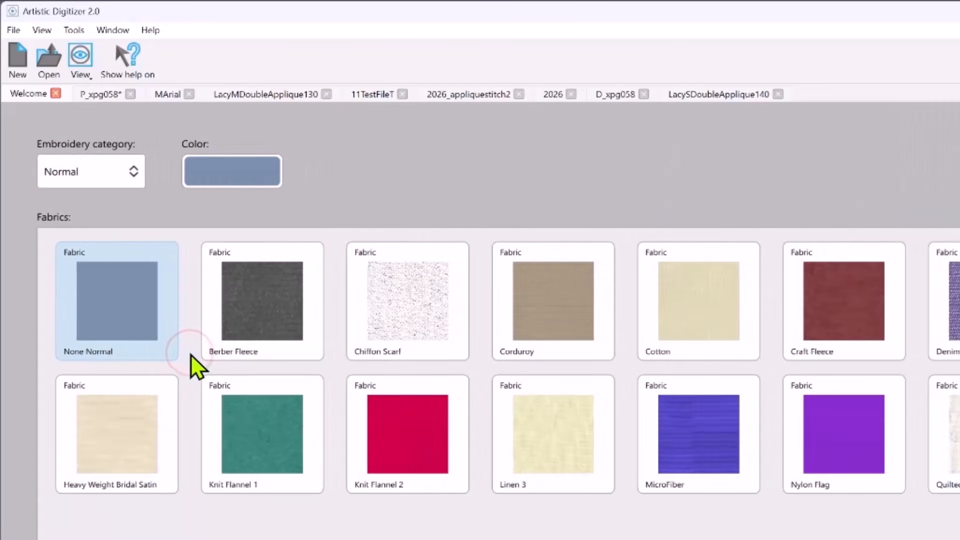
pyautogui.moveTo(233, 175)
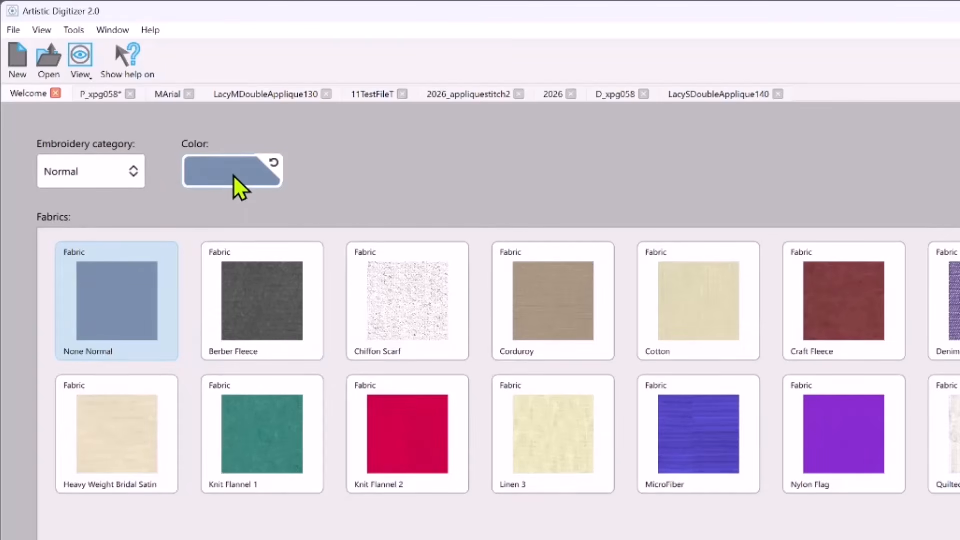
pyautogui.click(233, 175)
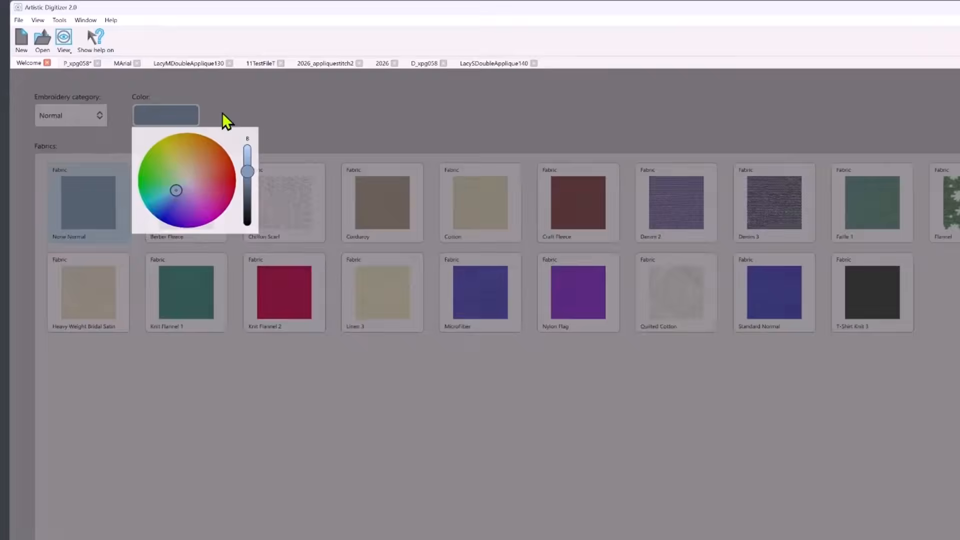
pyautogui.click(299, 156)
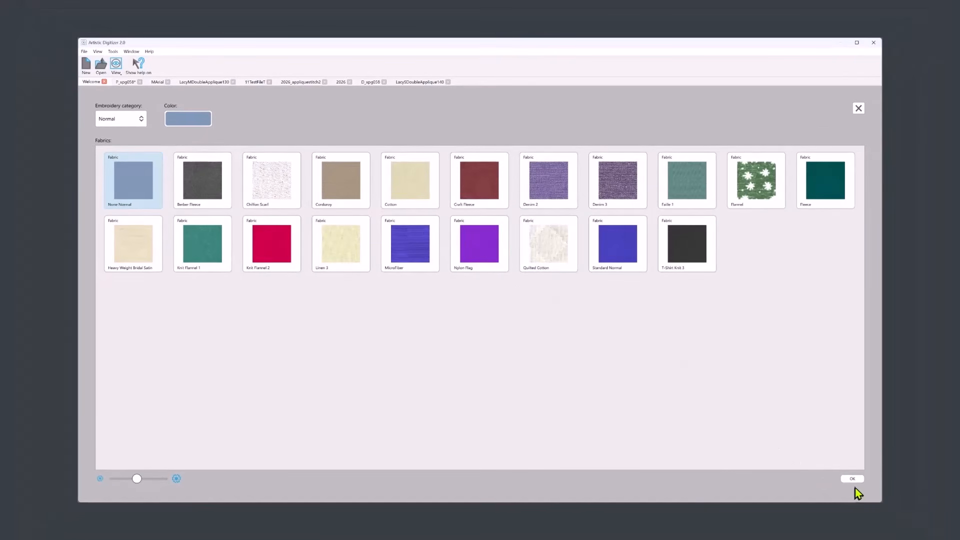
pyautogui.click(854, 479)
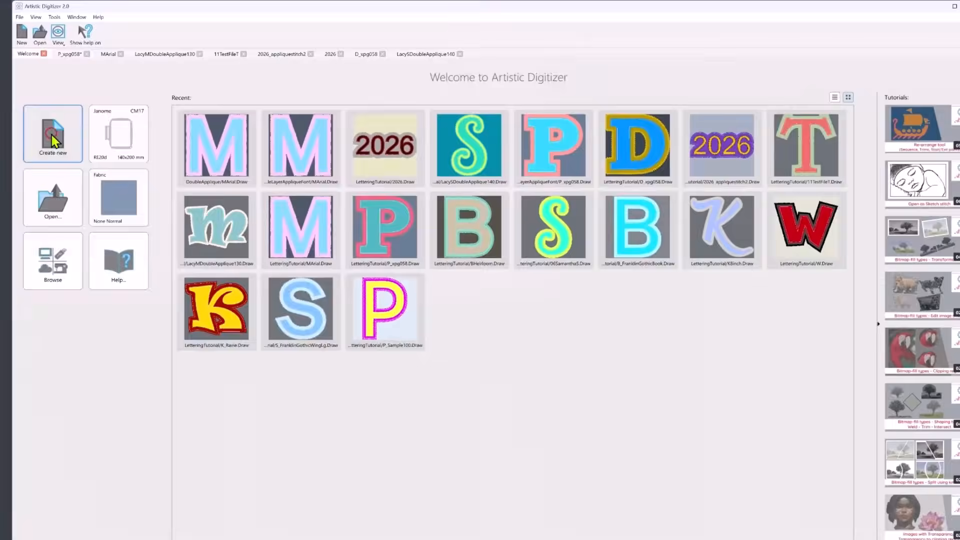
pyautogui.click(55, 188)
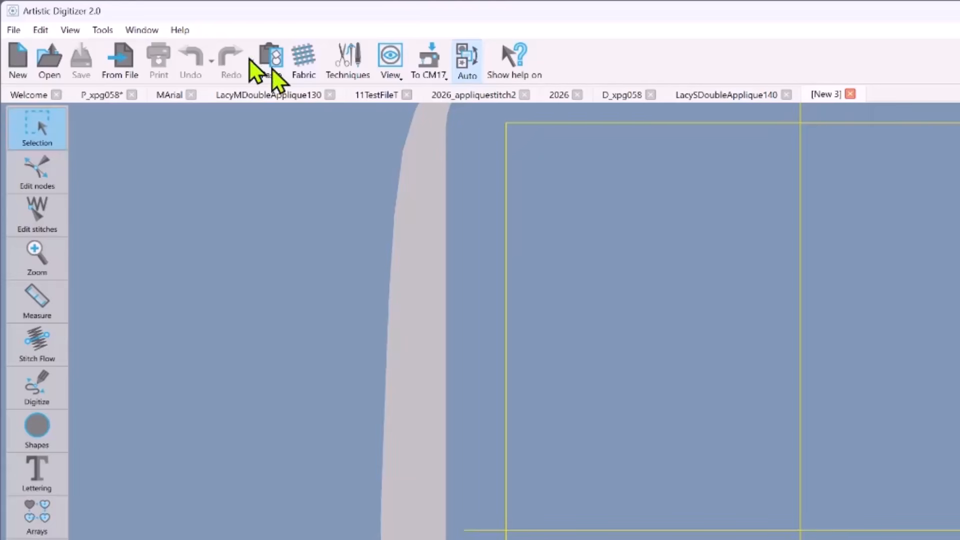
# - Customize the UI colours by setting the hoop limits to yellow, and save the colours as defaults
pyautogui.click(72, 29)
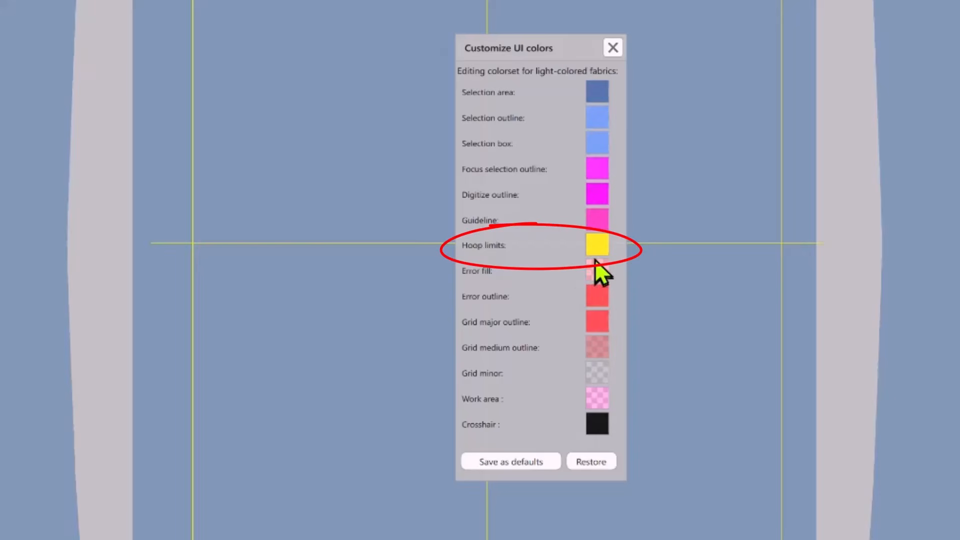
pyautogui.click(598, 247)
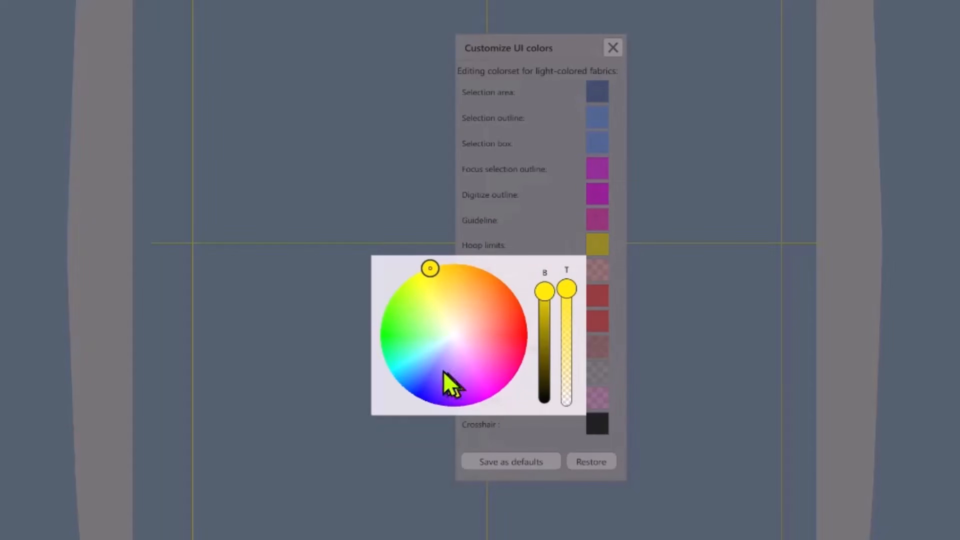
pyautogui.moveTo(427, 271)
pyautogui.mouseDown()
pyautogui.moveTo(436, 354)
pyautogui.moveTo(424, 296)
pyautogui.moveTo(444, 272)
pyautogui.mouseUp()
pyautogui.click(536, 433)
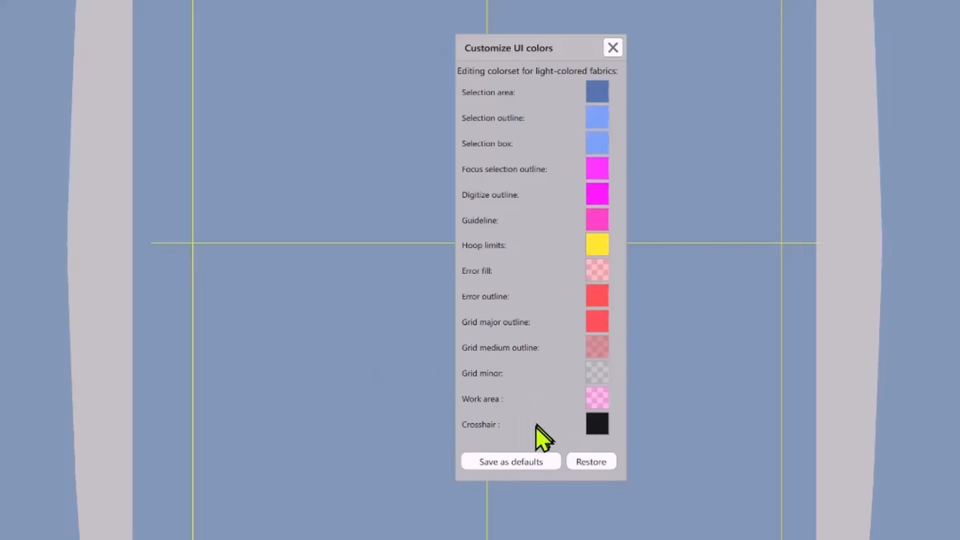
pyautogui.click(524, 463)
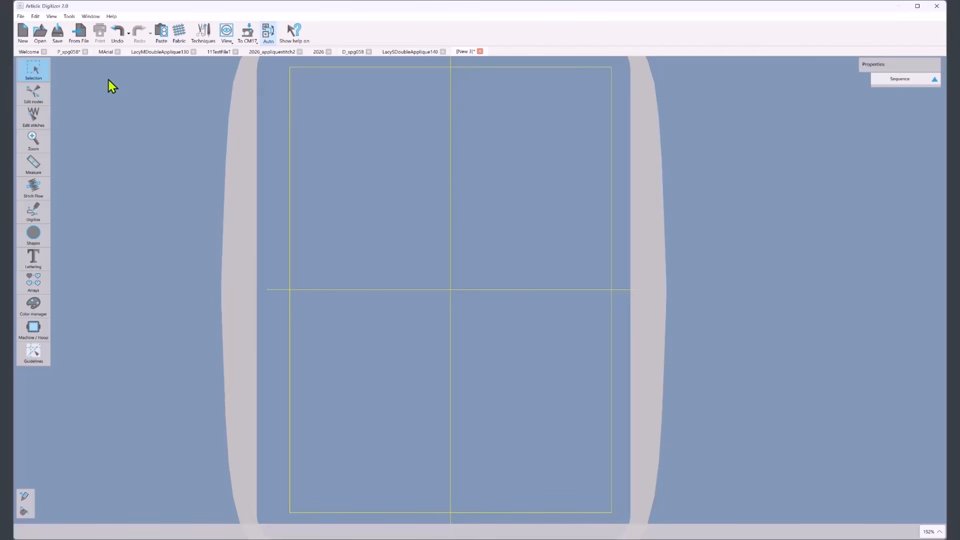
# - Switch to the P_xpg058 design and adjust the Sequence list's width, finishing wide enough for colour numbers and large previews
pyautogui.click(73, 51)
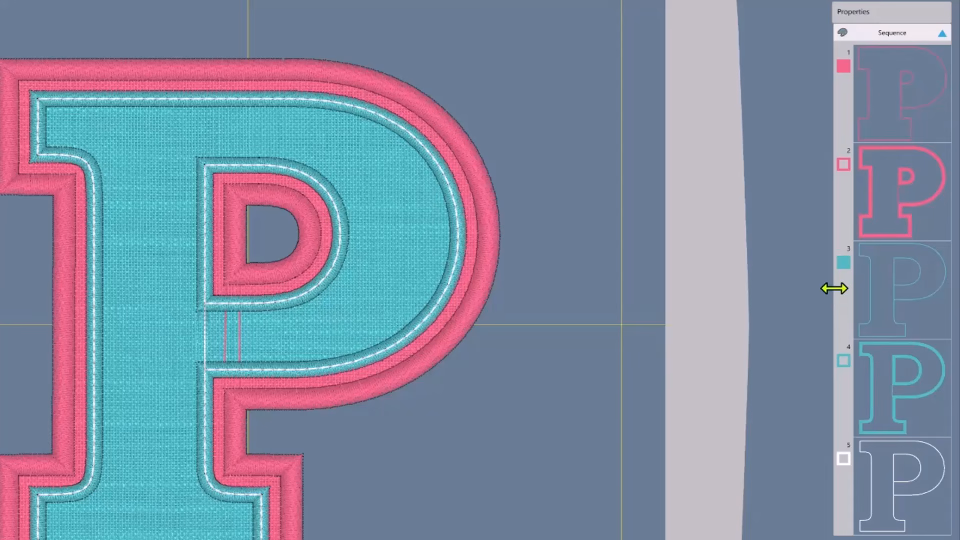
pyautogui.moveTo(834, 288); pyautogui.dragTo(875, 285)
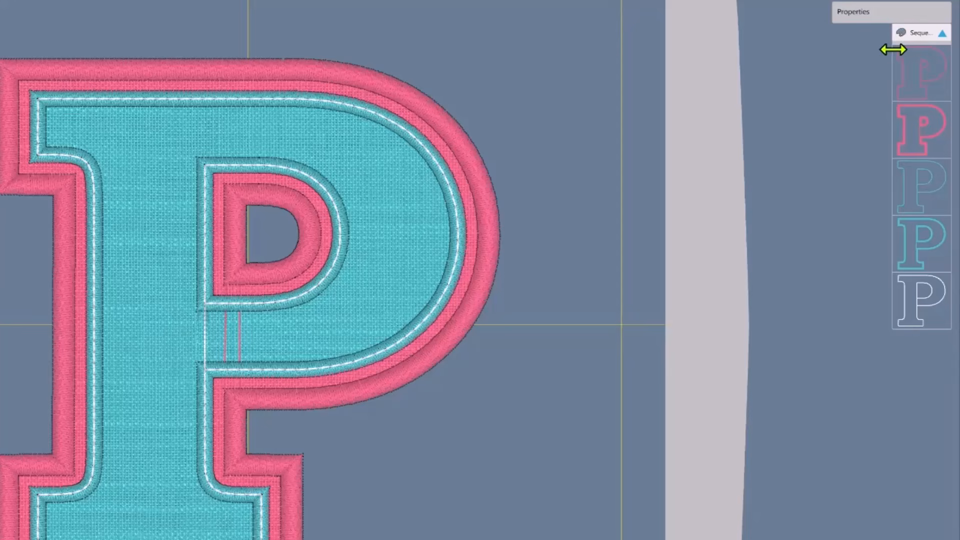
pyautogui.moveTo(893, 49); pyautogui.dragTo(868, 58)
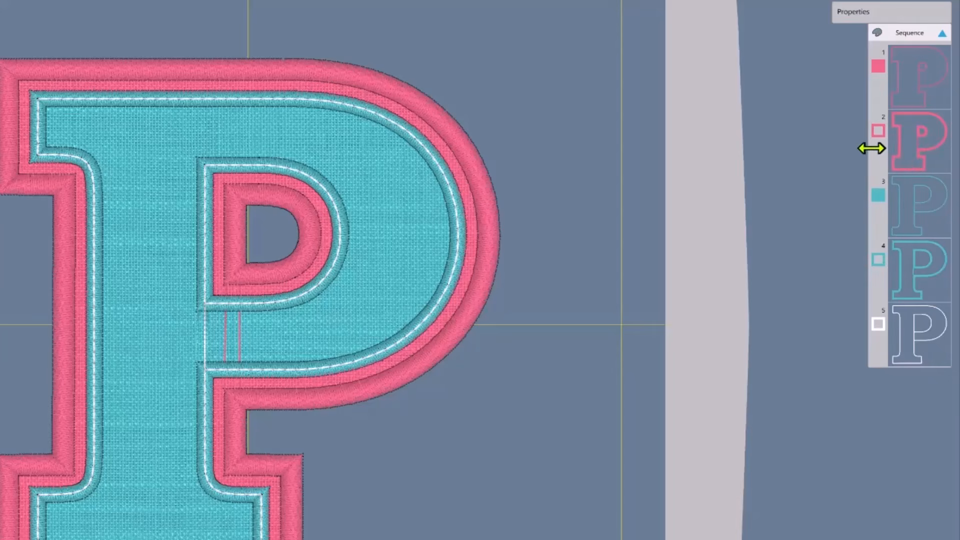
pyautogui.moveTo(869, 148); pyautogui.dragTo(813, 157)
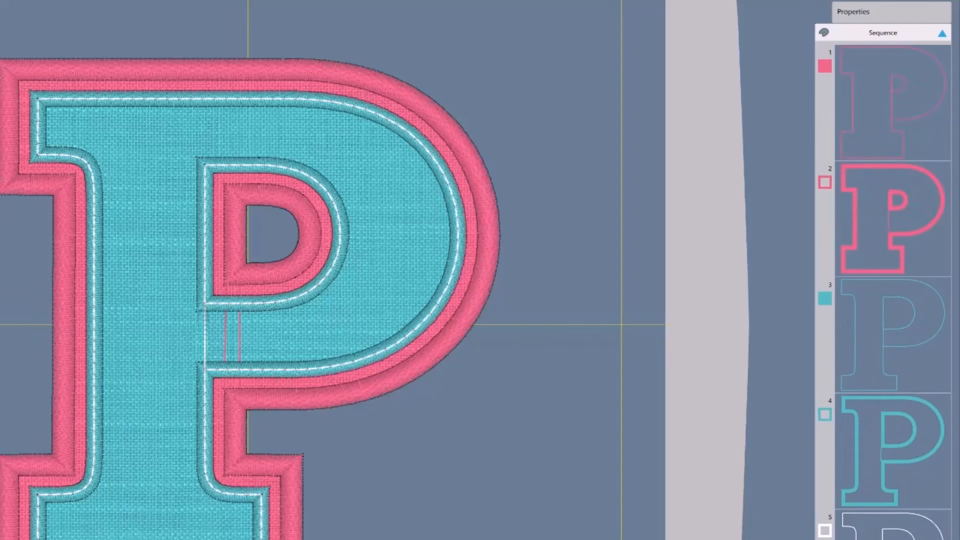
pyautogui.moveTo(819, 474); pyautogui.dragTo(929, 348)
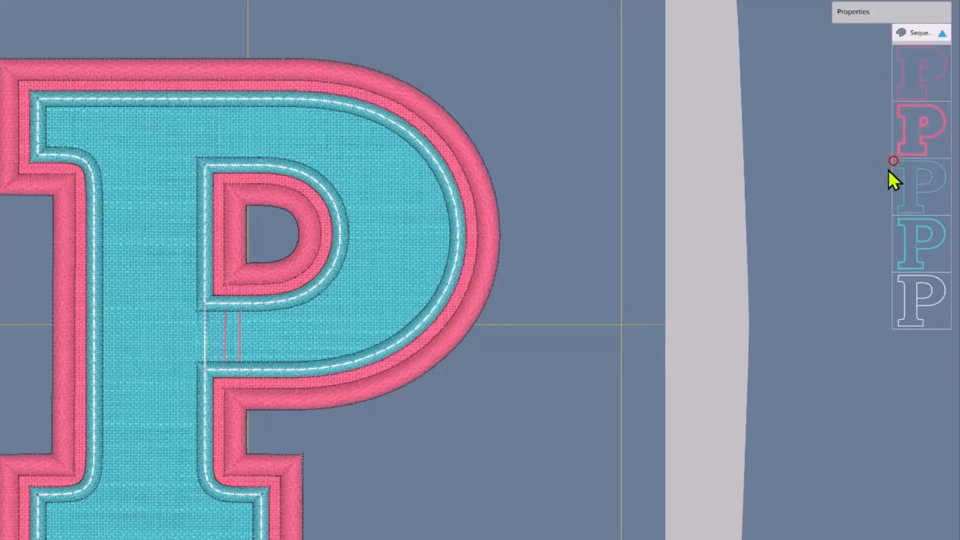
pyautogui.moveTo(889, 170); pyautogui.dragTo(820, 276)
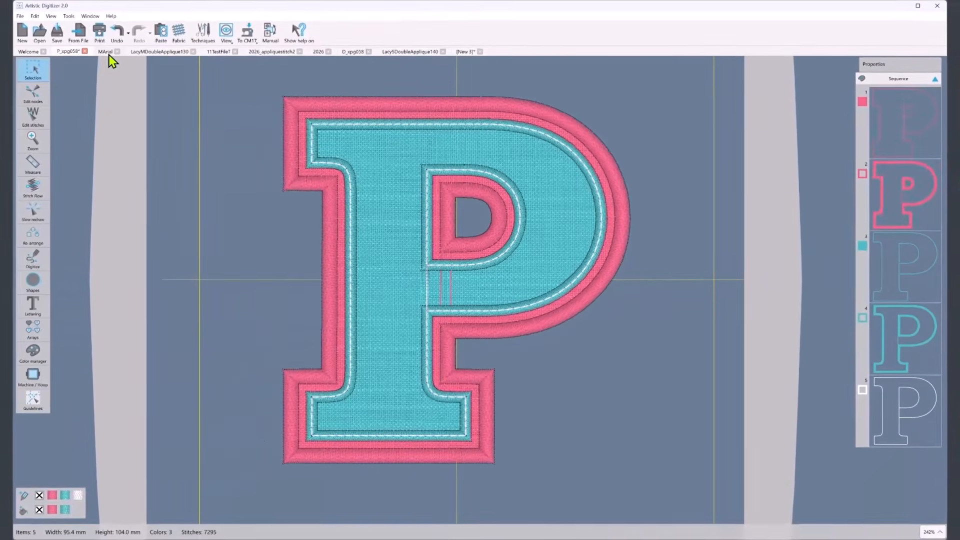
# - Look through the other open applique samples, from MArial to LacySDoubleApplique140
pyautogui.click(106, 52)
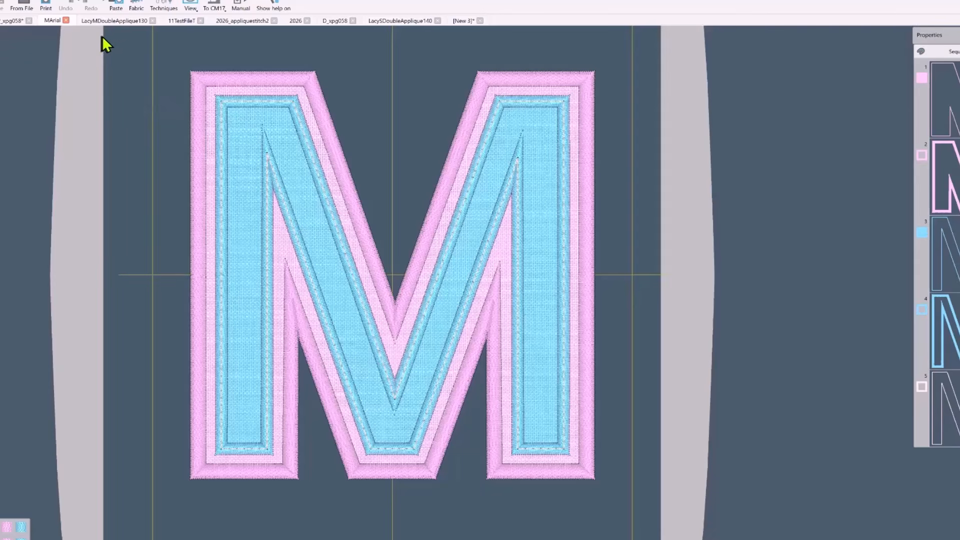
pyautogui.click(113, 20)
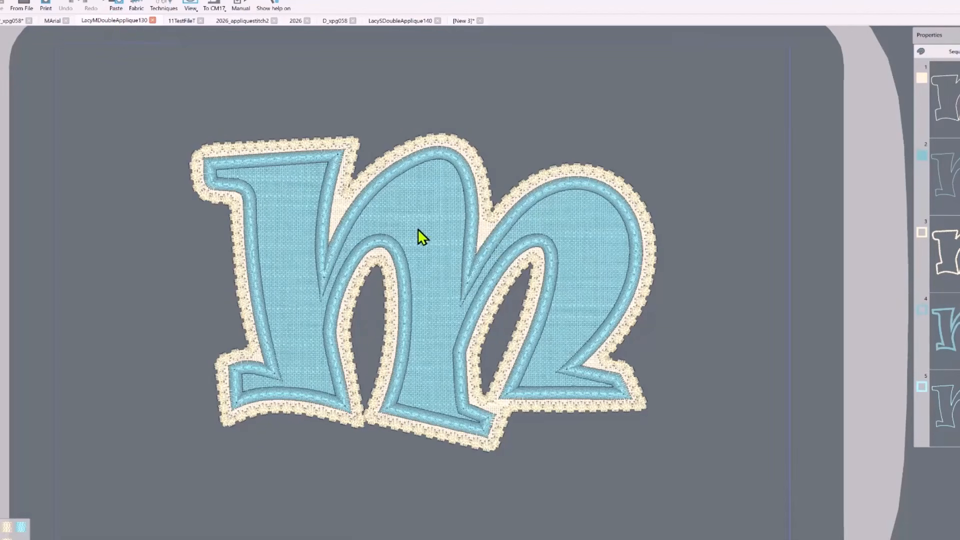
pyautogui.click(183, 22)
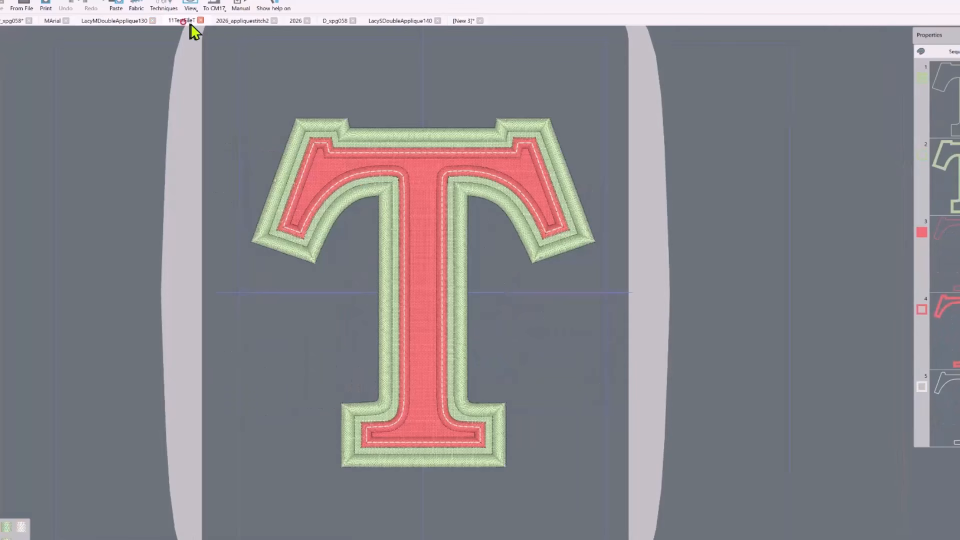
pyautogui.click(237, 22)
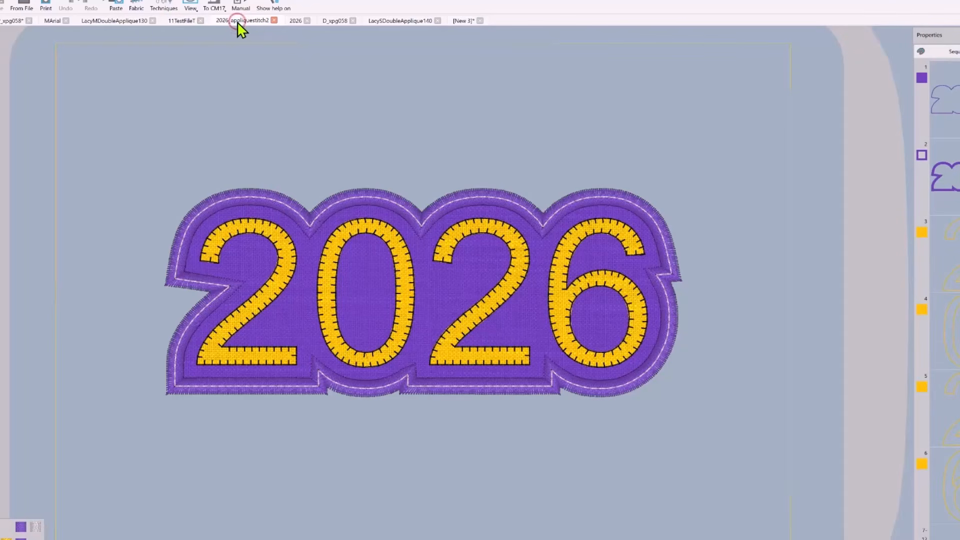
pyautogui.click(296, 21)
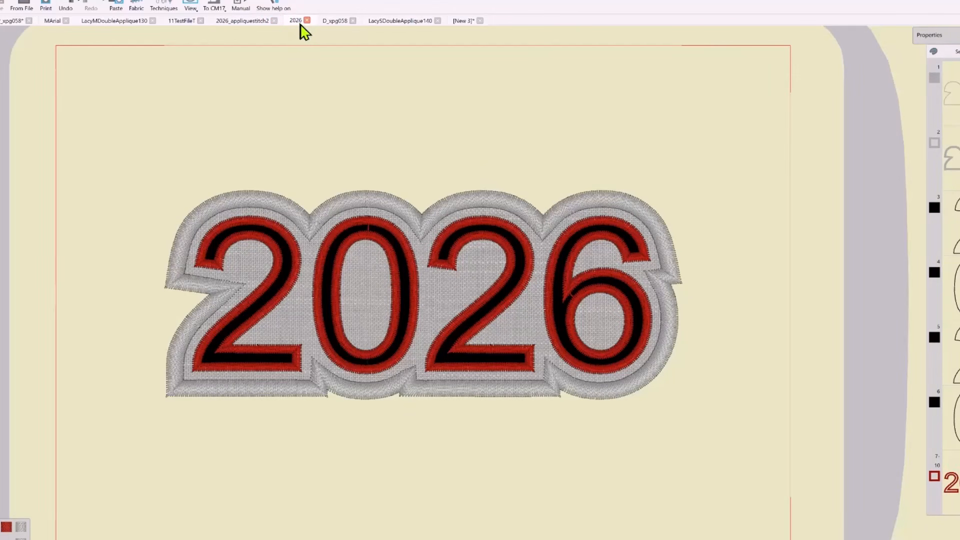
pyautogui.click(344, 20)
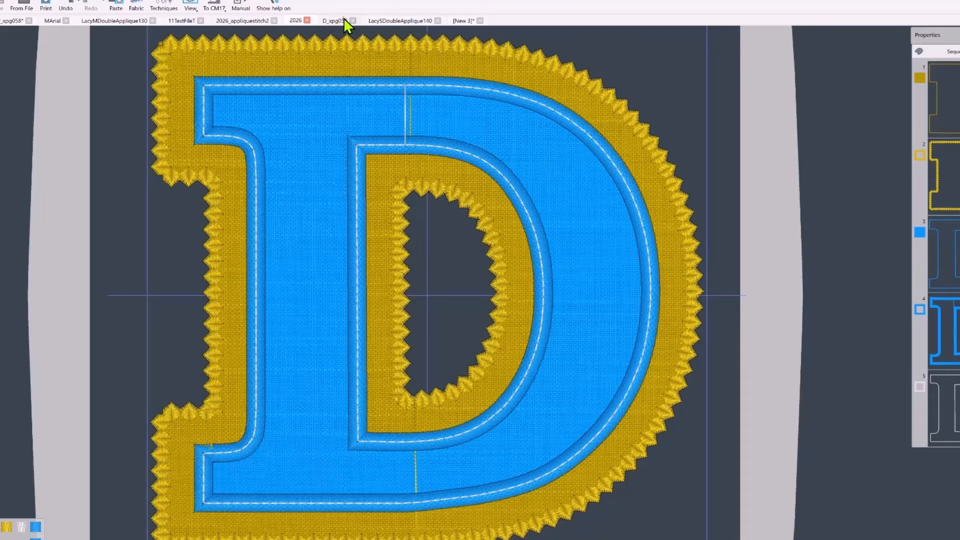
pyautogui.click(396, 20)
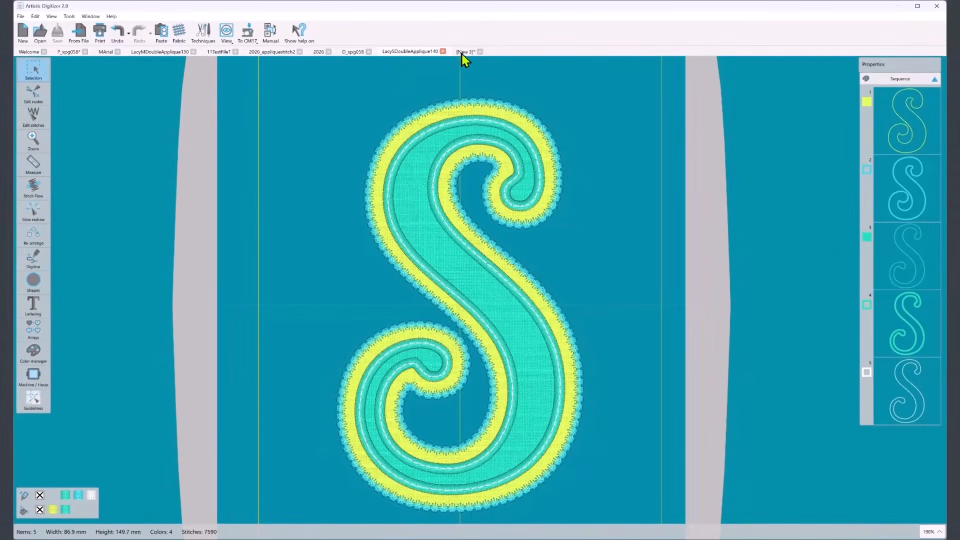
# - Return to the blank new design and start the Text lettering tool
pyautogui.click(463, 52)
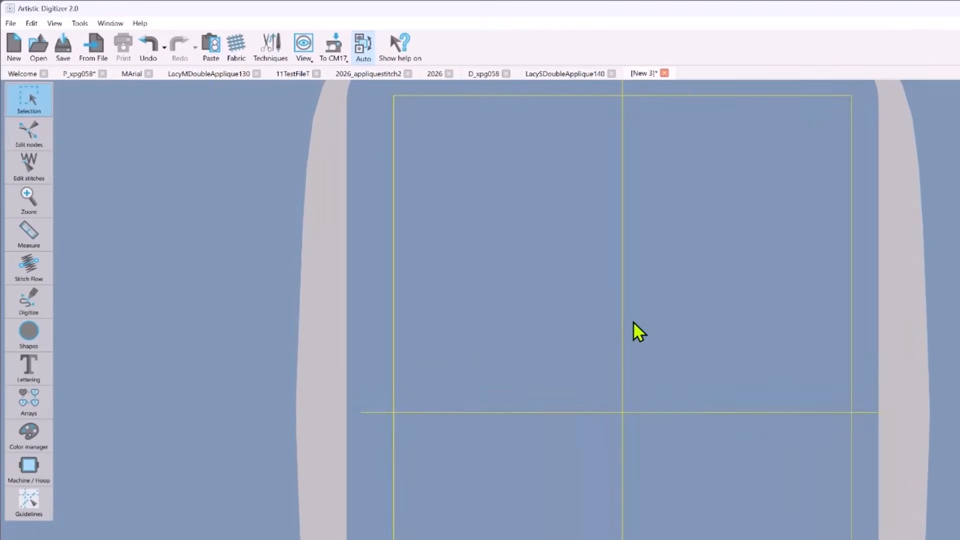
pyautogui.moveTo(29, 380)
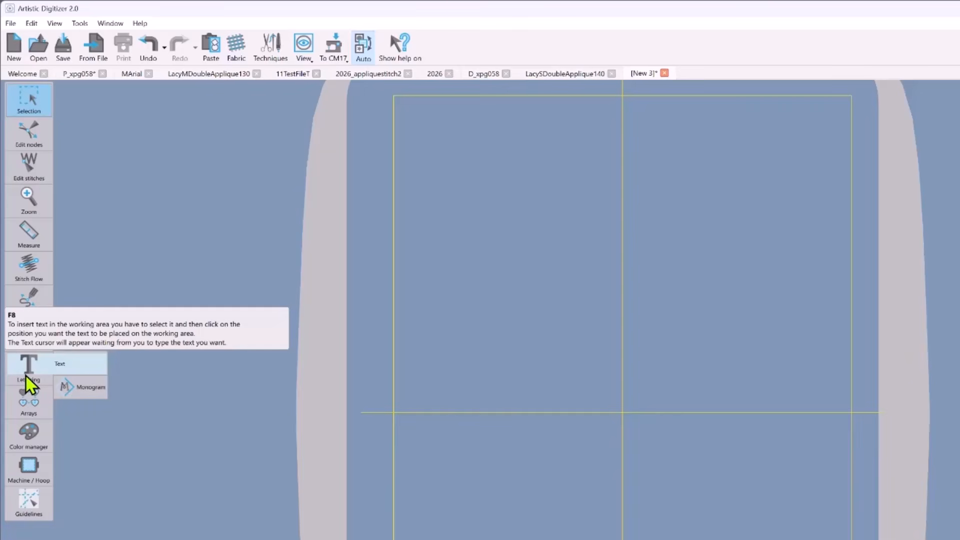
pyautogui.click(35, 370)
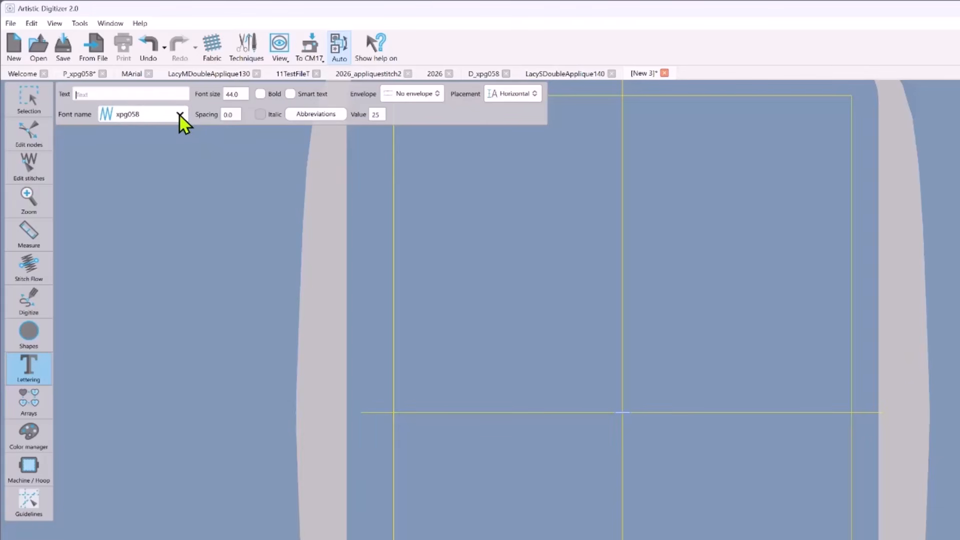
# - Set the lettering font to Arial and enter M as the text
pyautogui.click(131, 118)
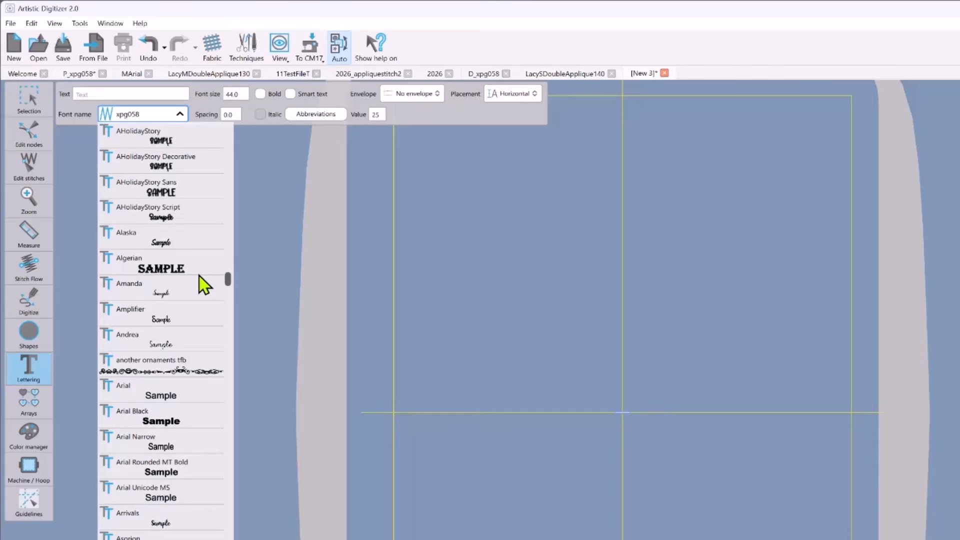
pyautogui.scroll(15, 203, 282)
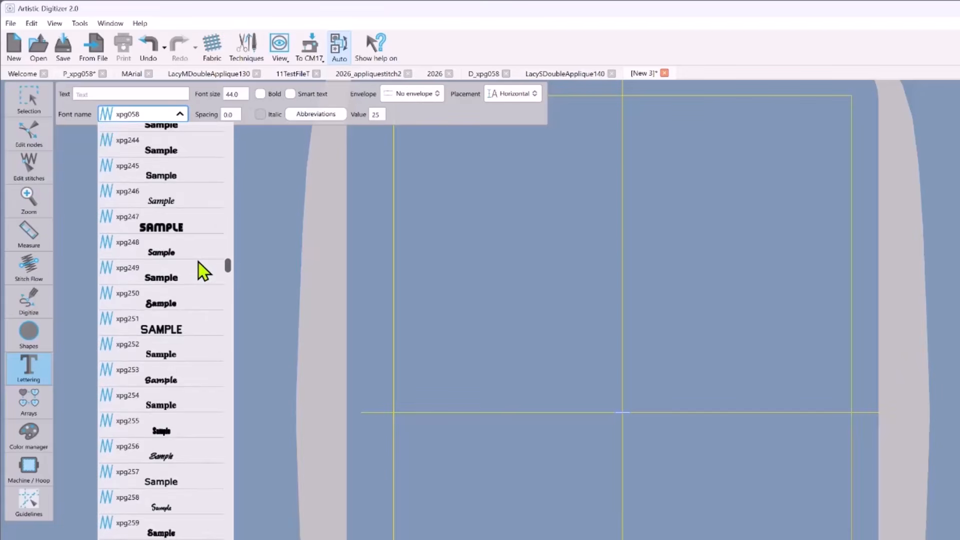
pyautogui.scroll(-4, 196, 255)
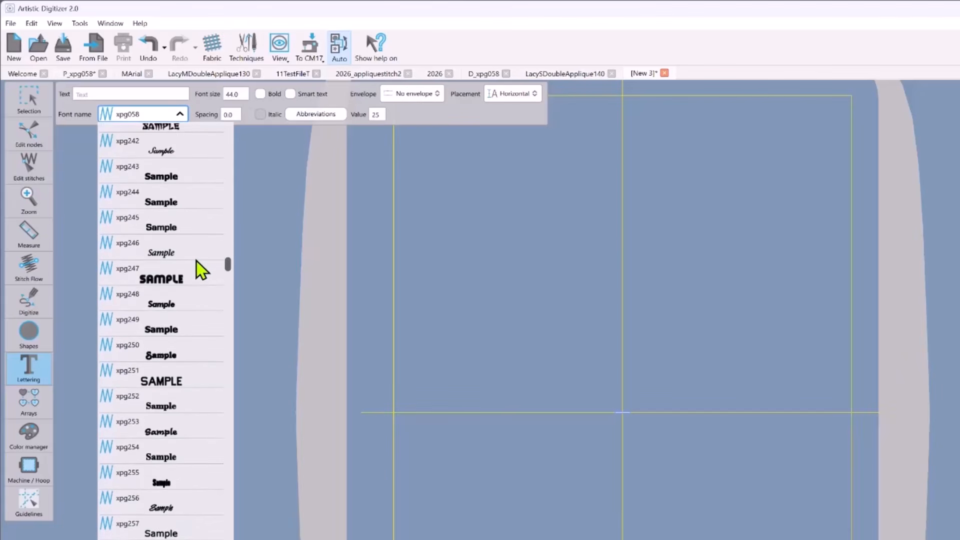
pyautogui.scroll(-3, 200, 271)
pyautogui.scroll(-10, 232, 300)
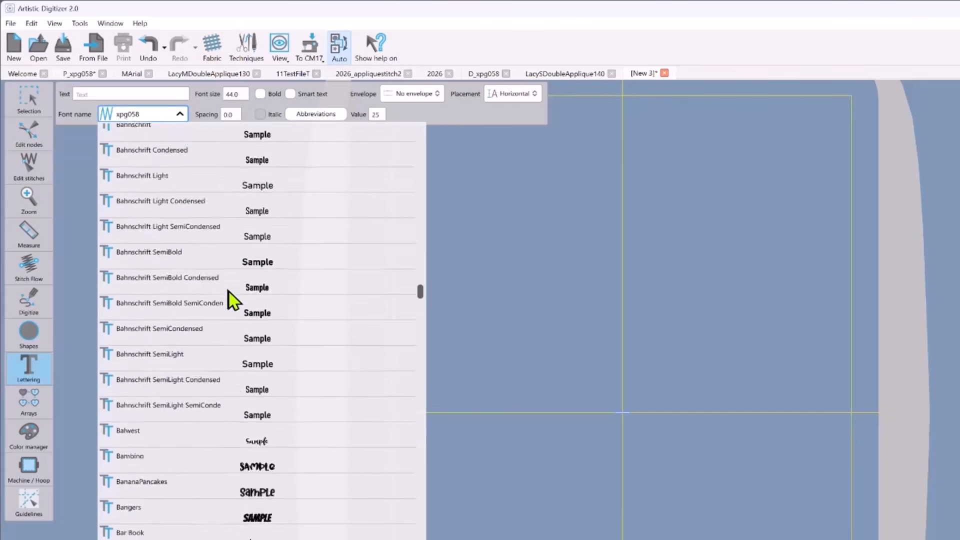
pyautogui.scroll(-3, 258, 315)
pyautogui.scroll(7, 263, 321)
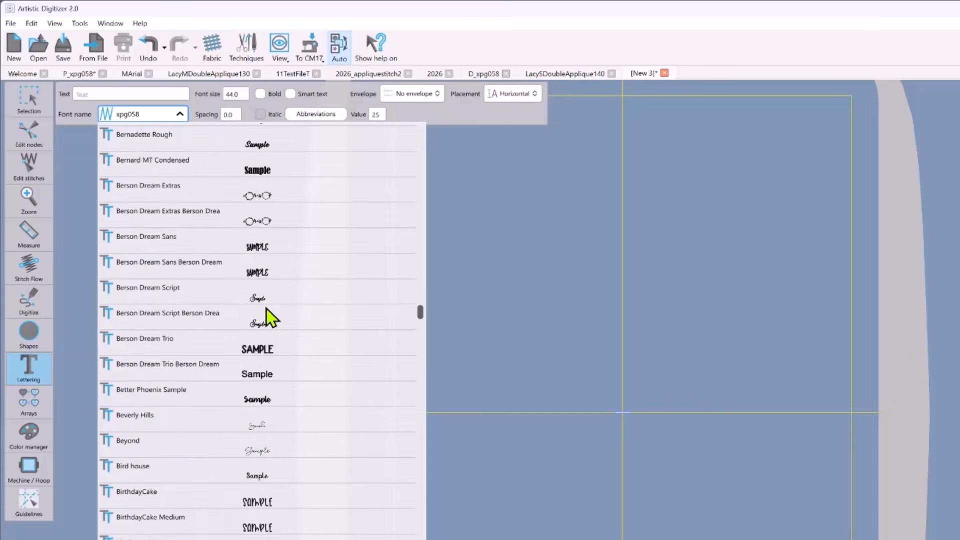
pyautogui.scroll(5, 270, 306)
pyautogui.scroll(10, 272, 300)
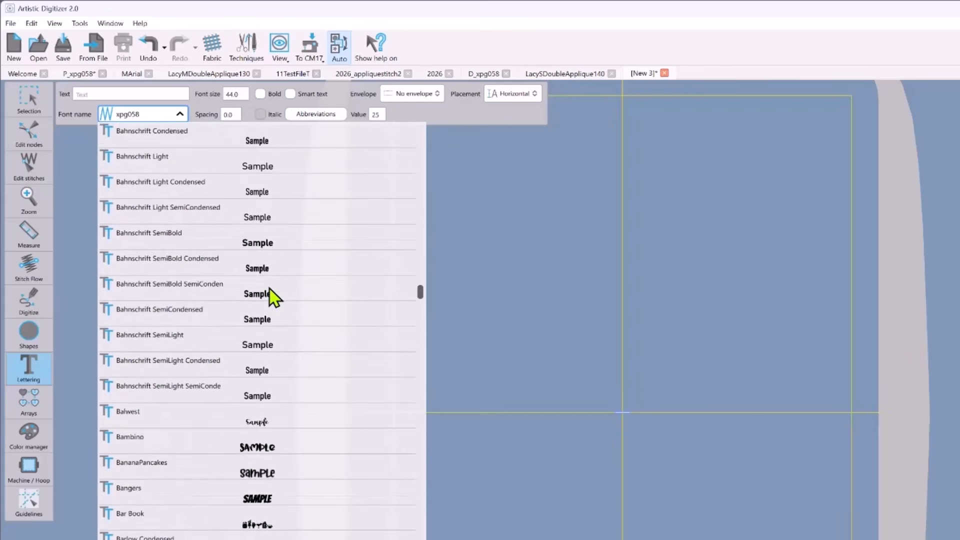
pyautogui.scroll(2, 273, 293)
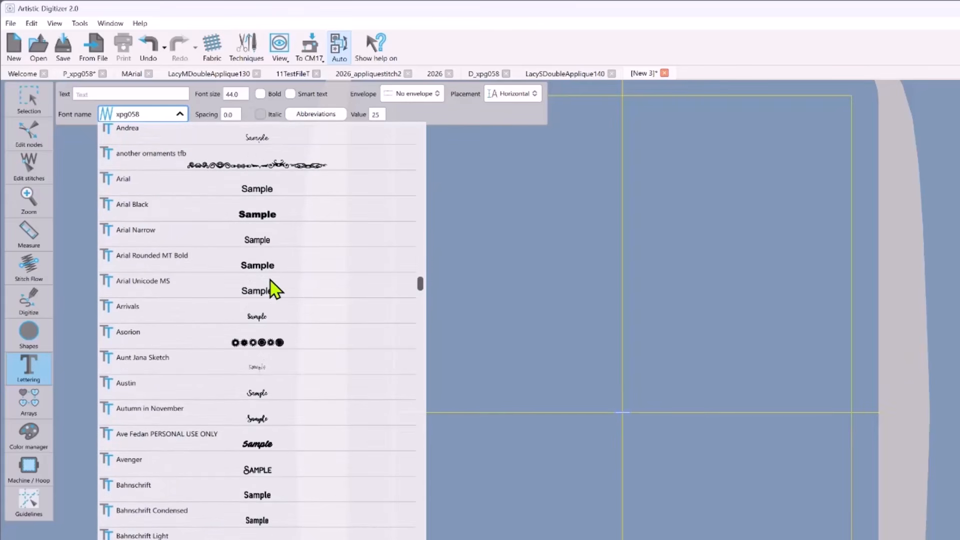
pyautogui.click(245, 189)
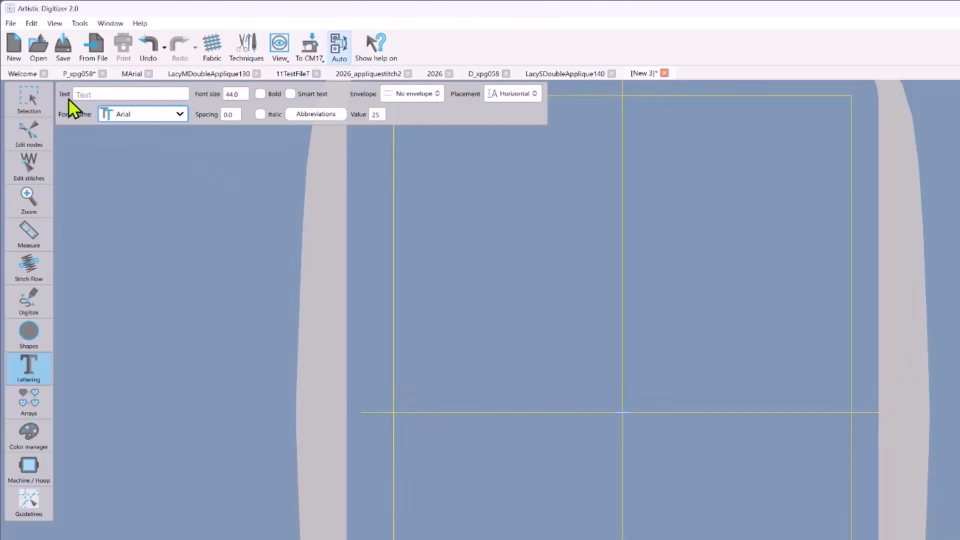
pyautogui.click(92, 95)
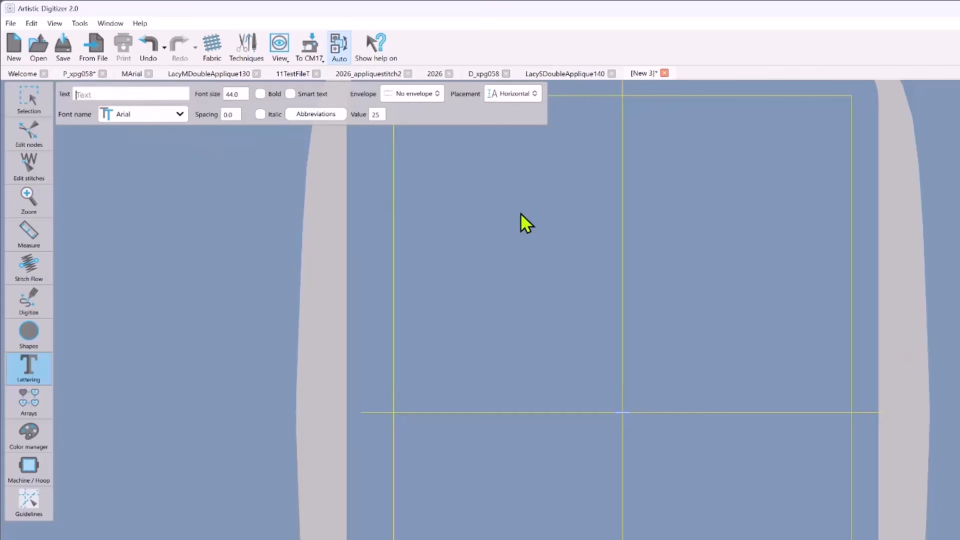
pyautogui.write('M')
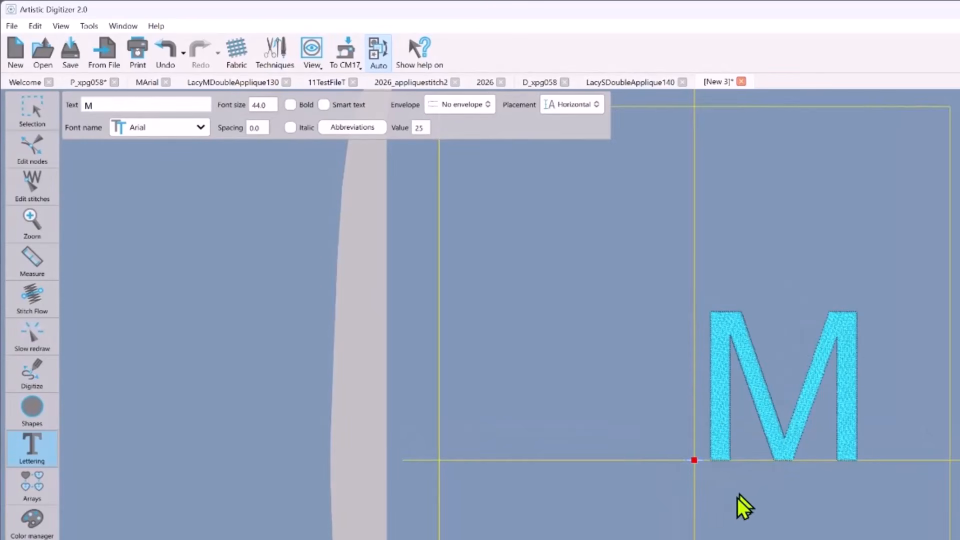
# - Try centering the letter M with the Center to Hoop command, and undo it
pyautogui.click(360, 70)
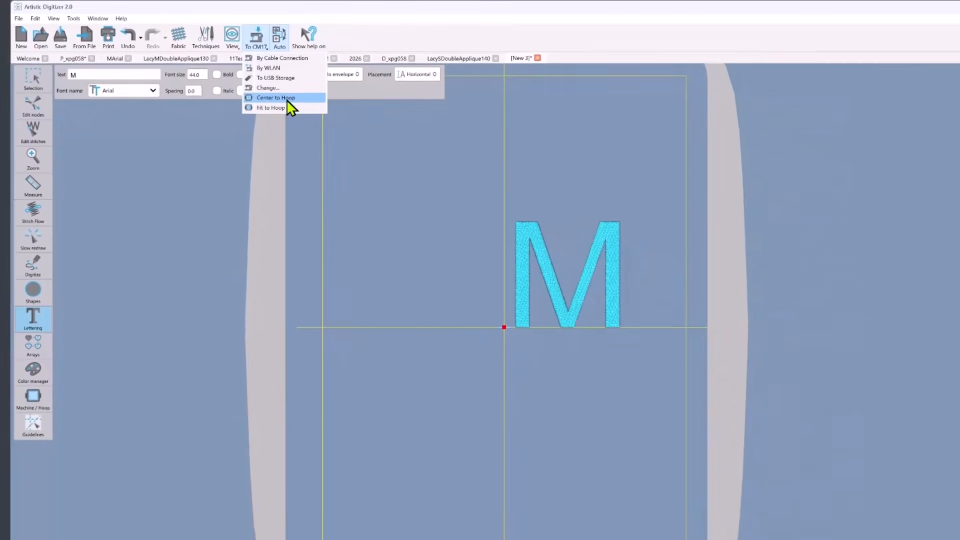
pyautogui.click(287, 99)
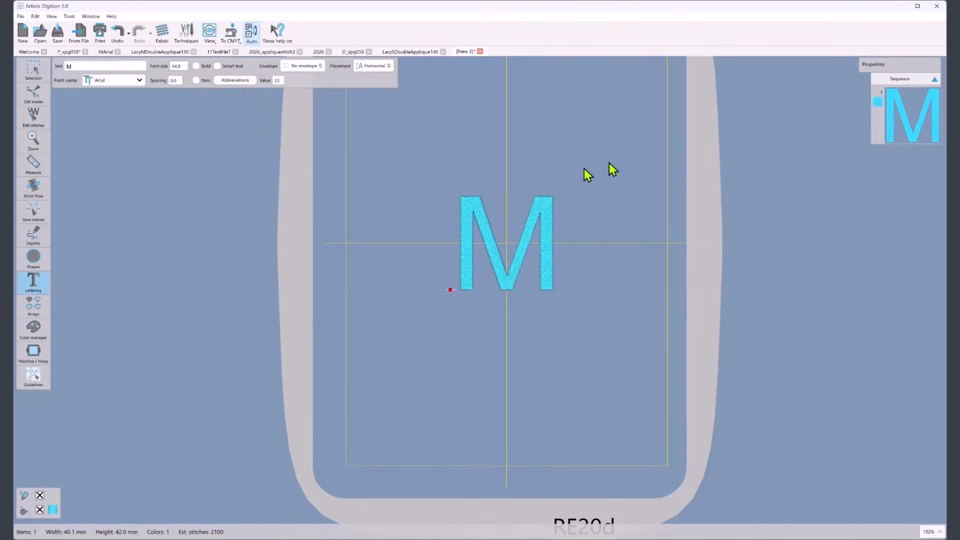
pyautogui.hotkey('ctrl', 'z')
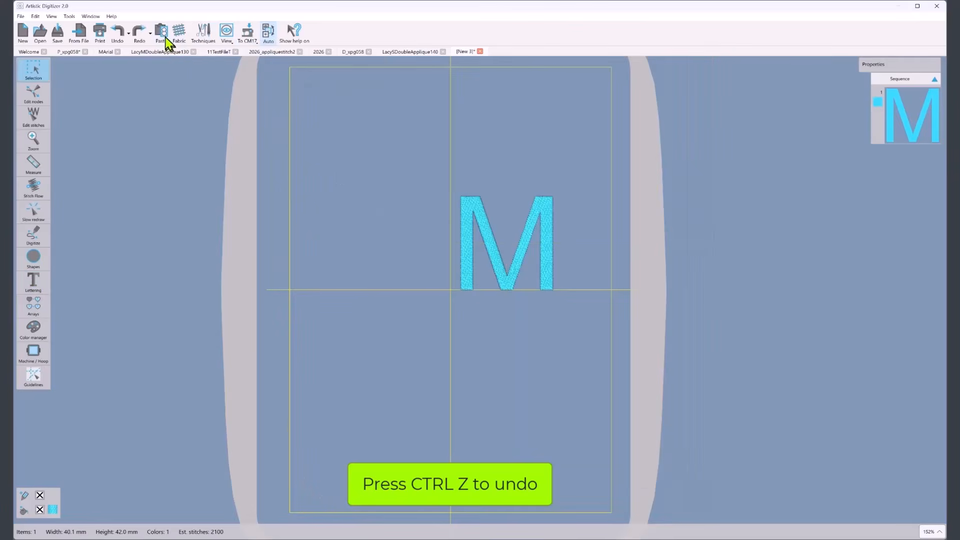
# - Select the letter M, position it at X 0 and Y 0 mm, and set its width proportionally to 110 mm
pyautogui.click(489, 244)
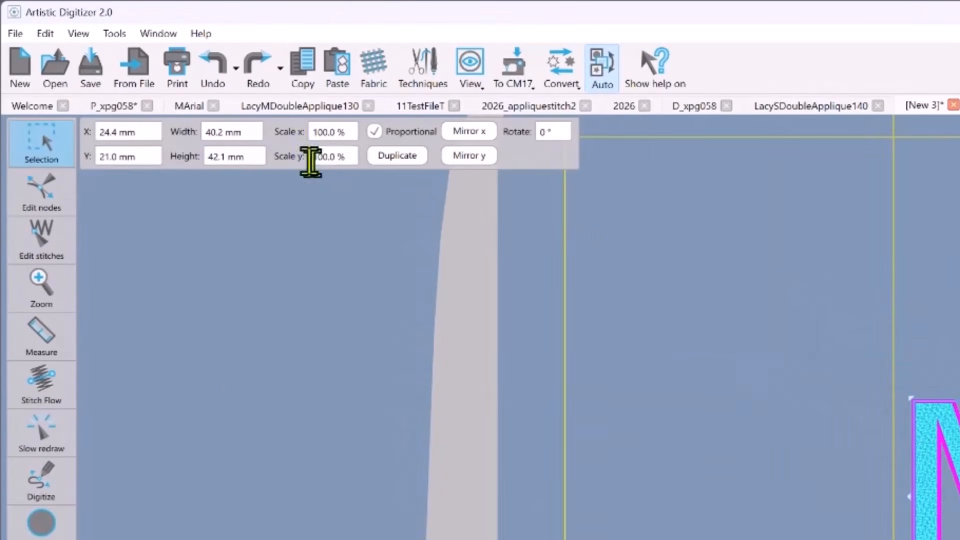
pyautogui.click(146, 133)
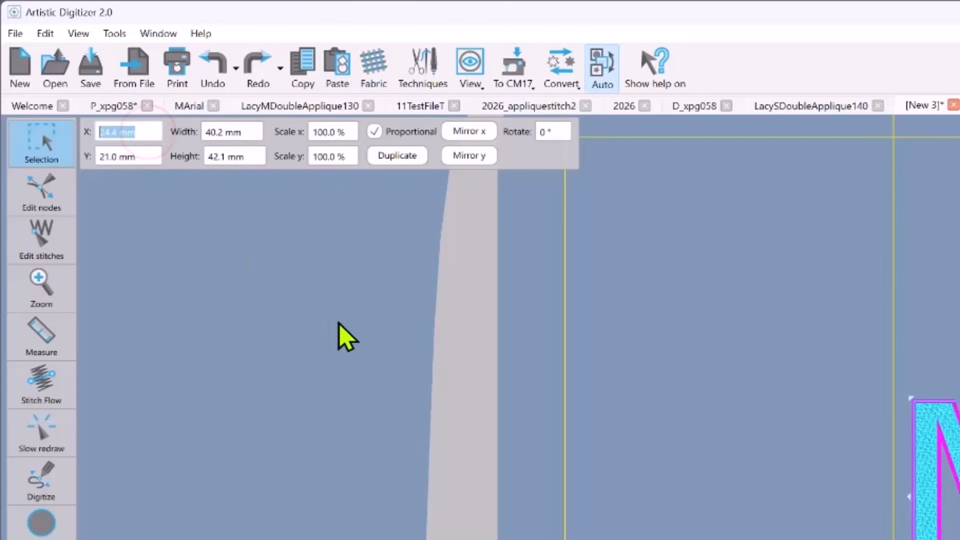
pyautogui.write('0')
pyautogui.press('Tab')
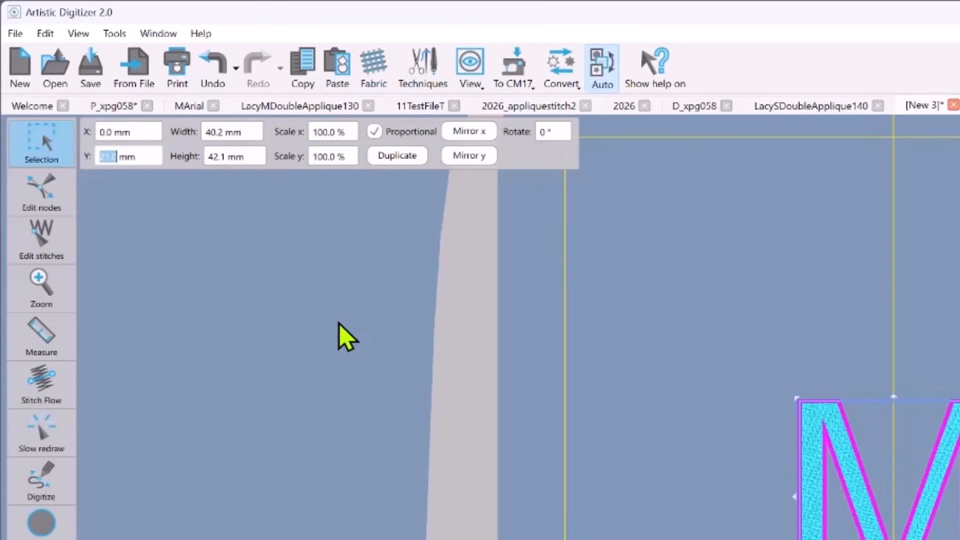
pyautogui.write('0')
pyautogui.press('Tab')
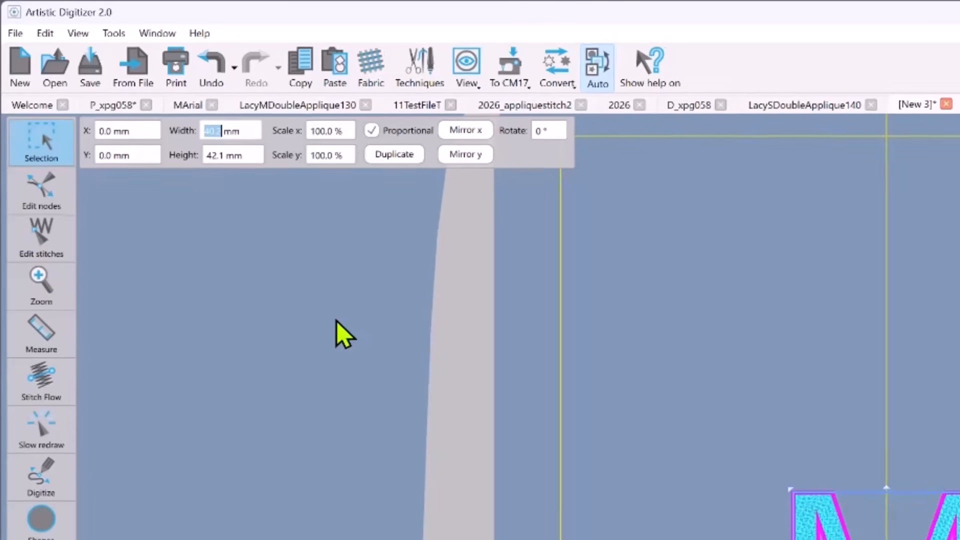
pyautogui.write('110')
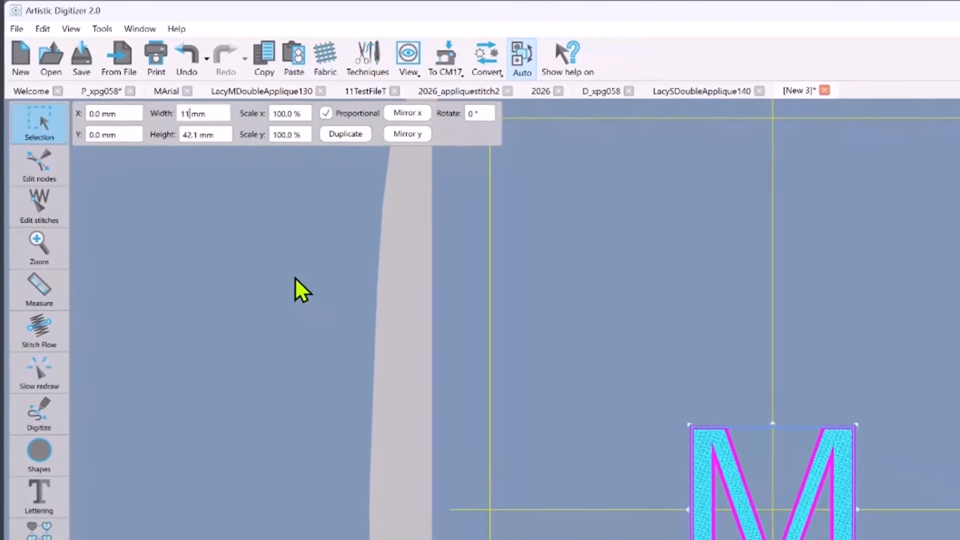
pyautogui.press('Return')
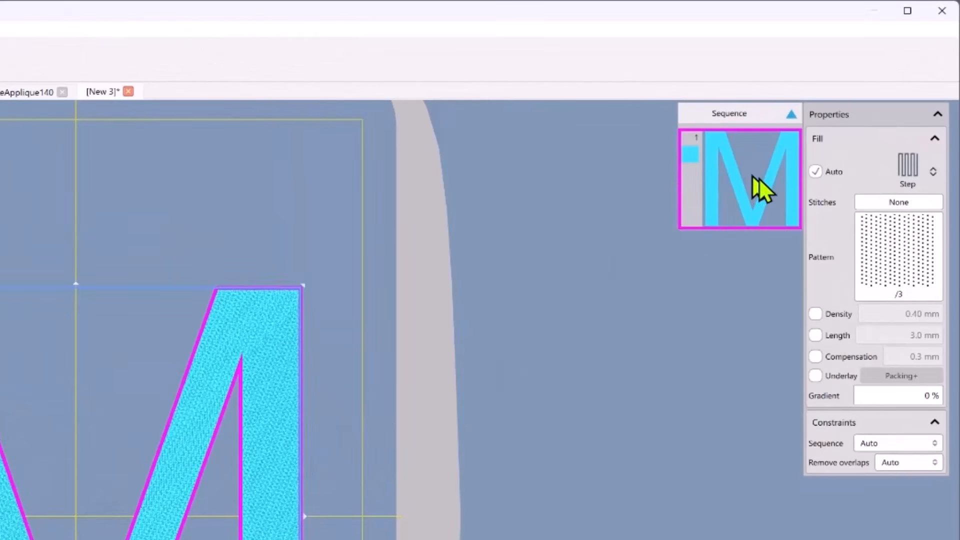
# - Change the M's fill to Applique with Pre-cut + glue fabric trim and the Fix satin finish, and deselect it
pyautogui.click(908, 165)
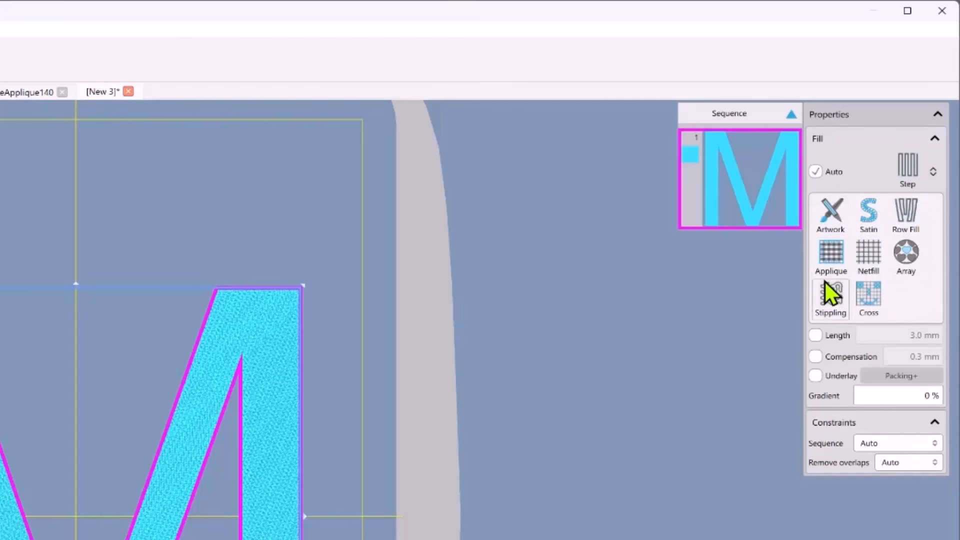
pyautogui.click(826, 255)
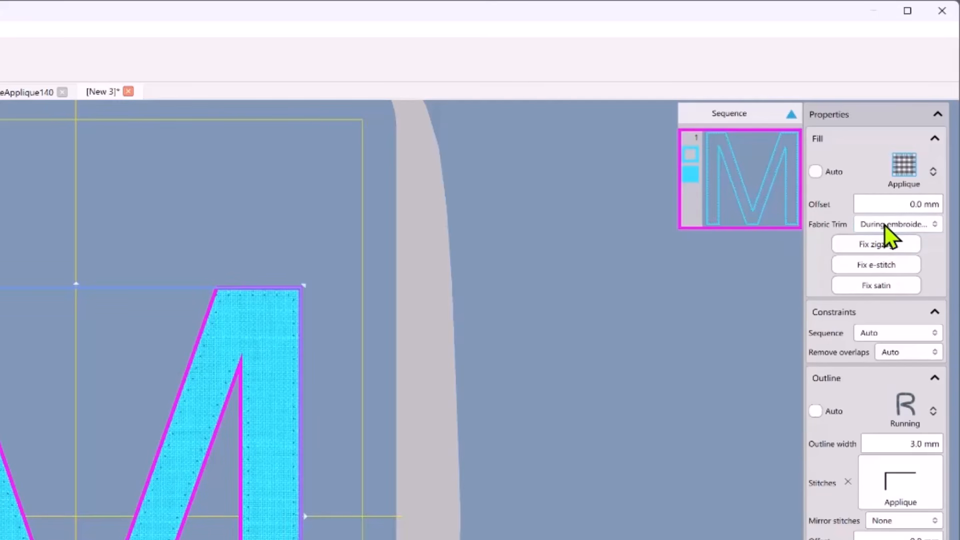
pyautogui.click(923, 225)
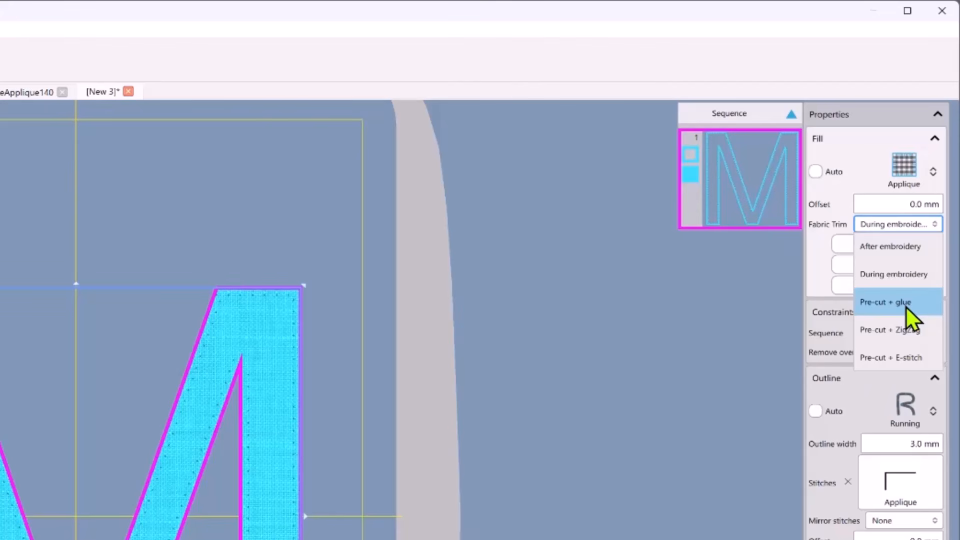
pyautogui.click(905, 306)
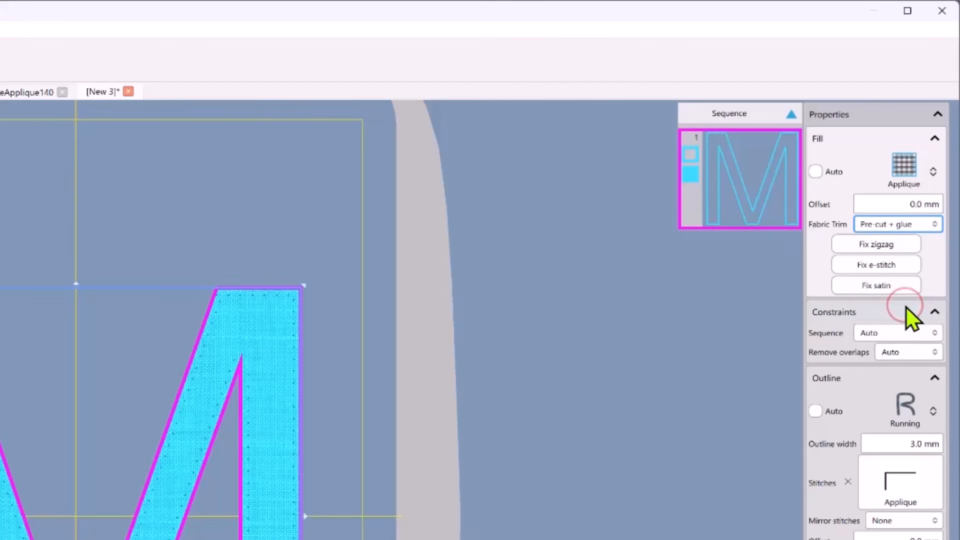
pyautogui.click(877, 286)
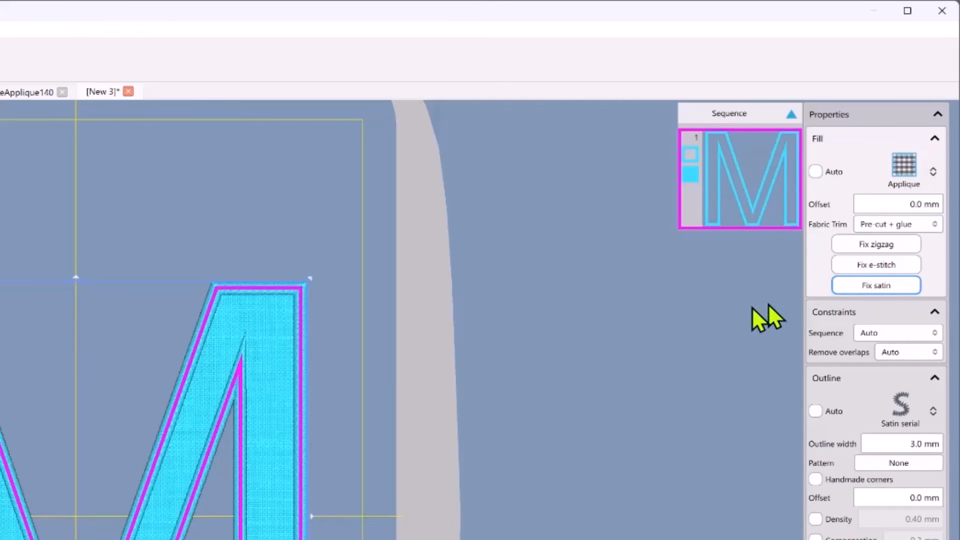
pyautogui.click(346, 418)
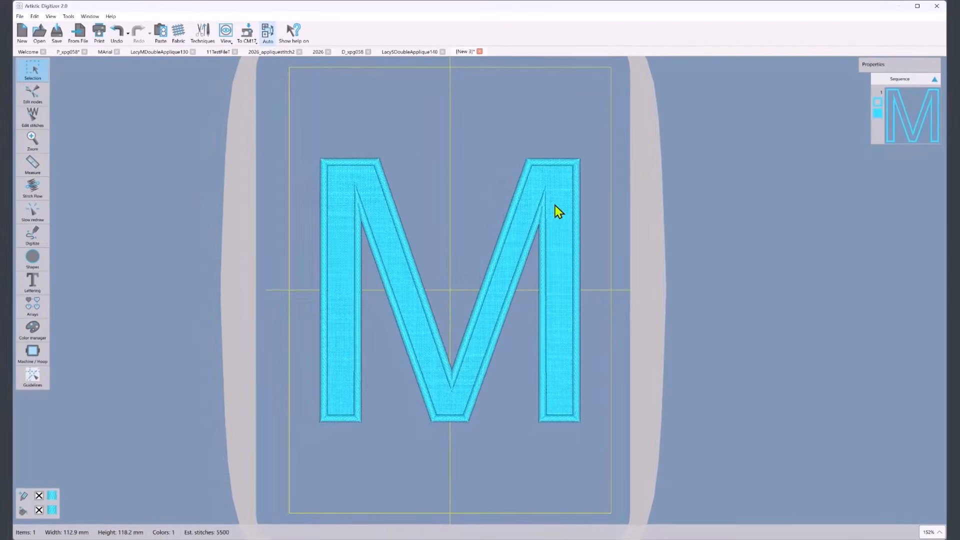
# - Select the applique M and set its Remove overlaps constraint to Never
pyautogui.click(556, 214)
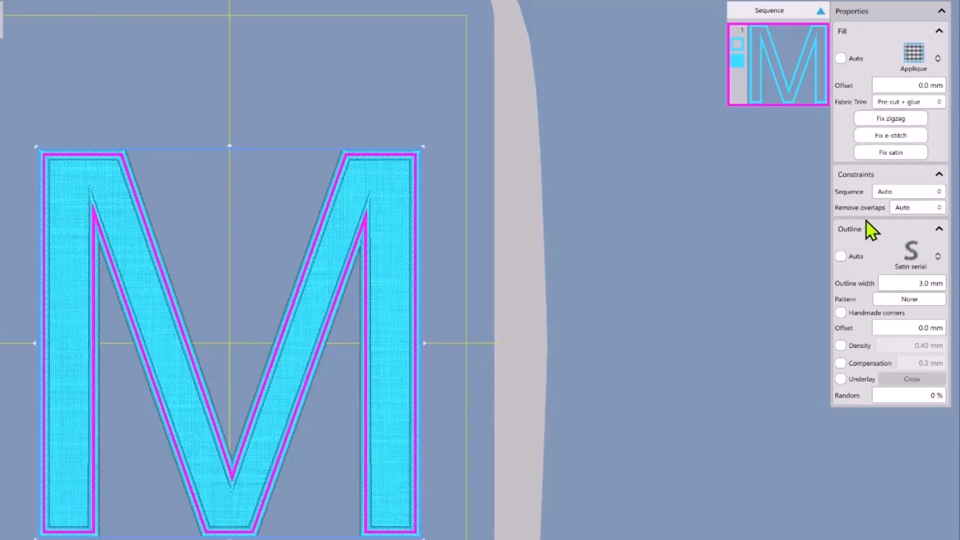
pyautogui.click(920, 209)
pyautogui.click(917, 221)
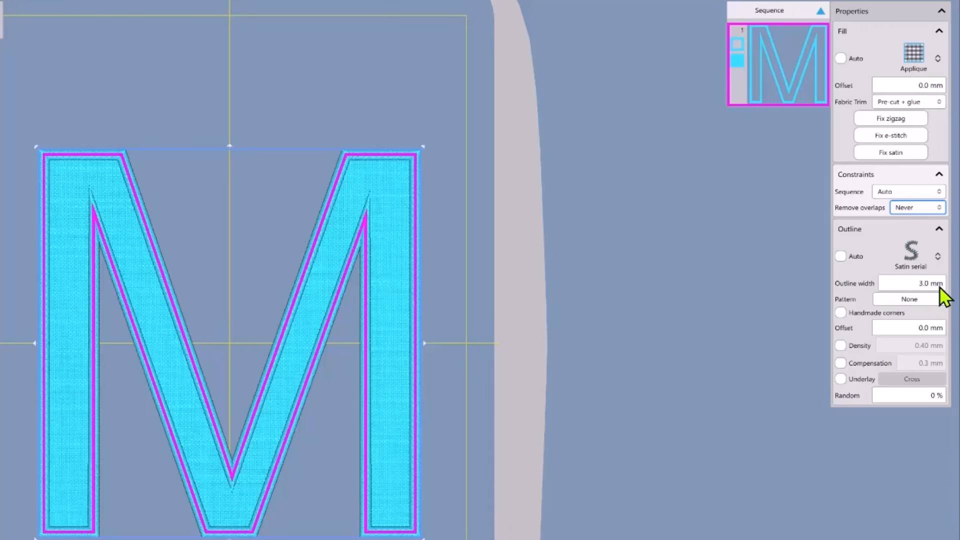
# - Set the offset of the M's satin outline to -0.5 mm
pyautogui.click(909, 328)
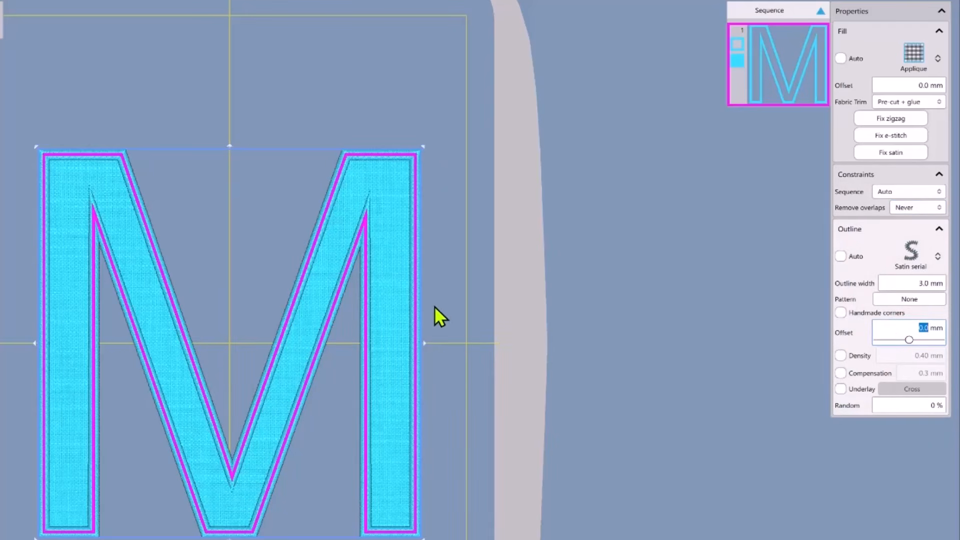
pyautogui.scroll(1, 431, 304)
pyautogui.scroll(5, 419, 299)
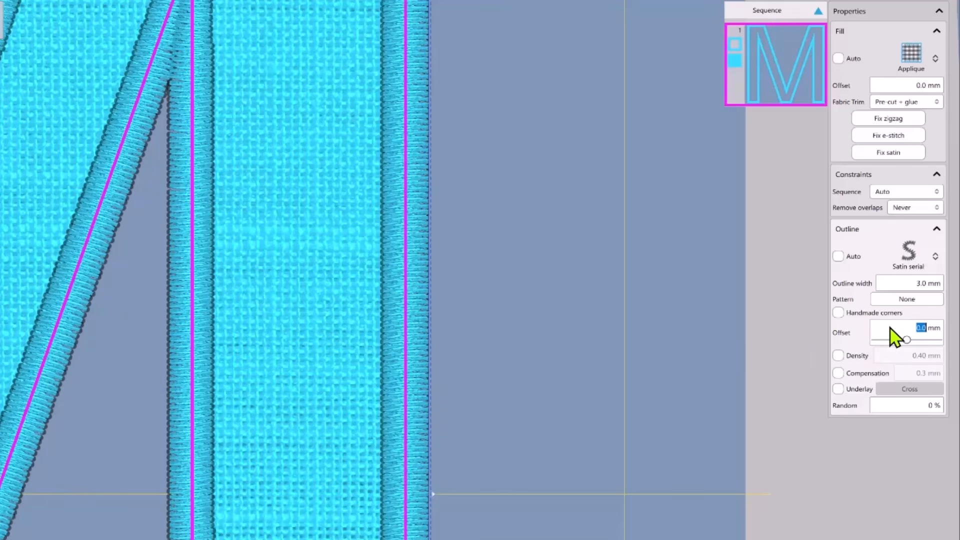
pyautogui.scroll(-1, 894, 338)
pyautogui.scroll(-1, 895, 337)
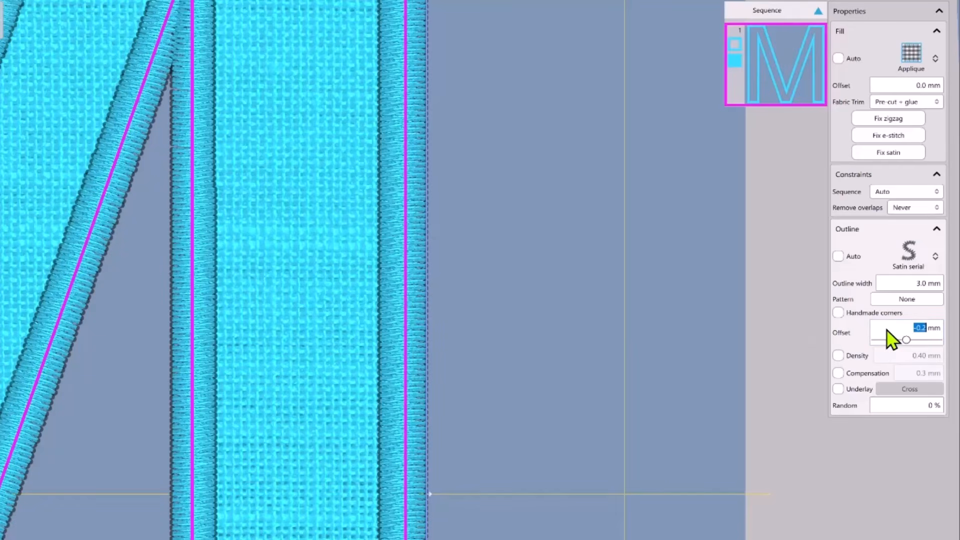
pyautogui.scroll(-1, 887, 333)
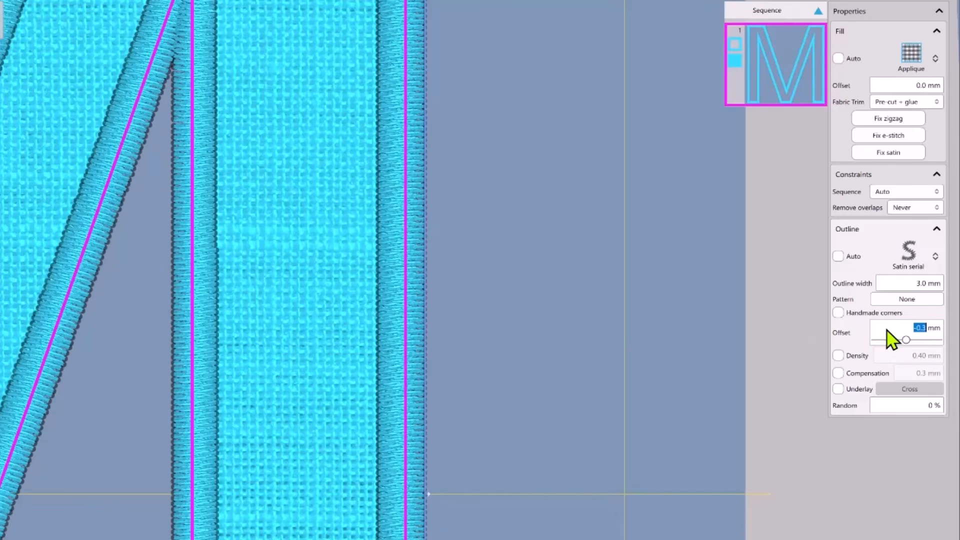
pyautogui.scroll(-1, 891, 341)
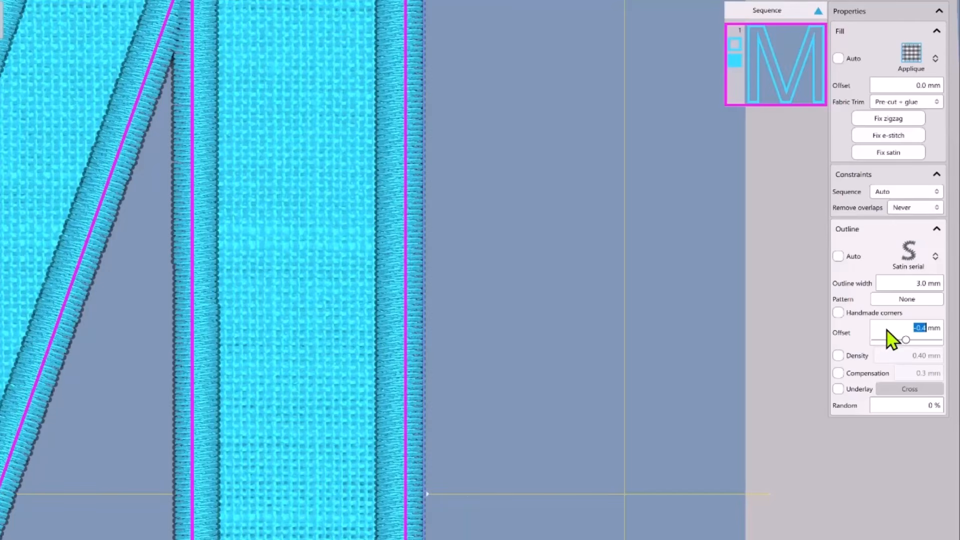
pyautogui.scroll(-1, 890, 341)
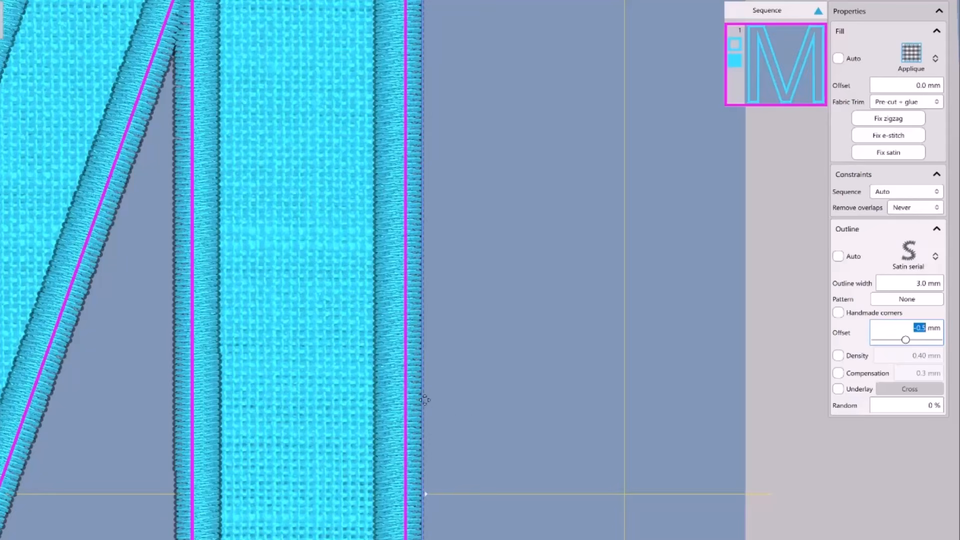
# - Try satin outline offsets of 0.1 mm and -0.3 mm, and set the offset back to -0.5 mm
pyautogui.scroll(1, 882, 343)
pyautogui.scroll(5, 882, 343)
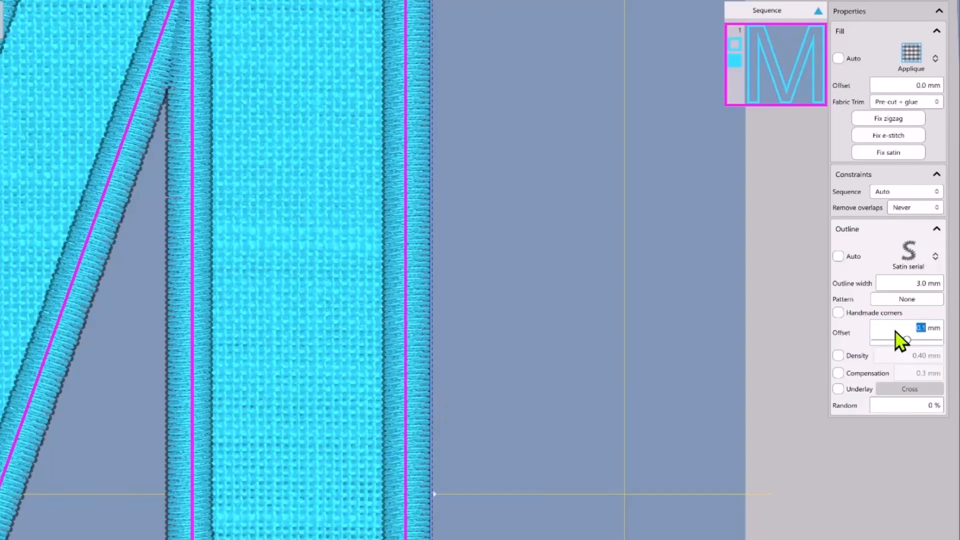
pyautogui.scroll(-2, 895, 332)
pyautogui.scroll(-2, 896, 332)
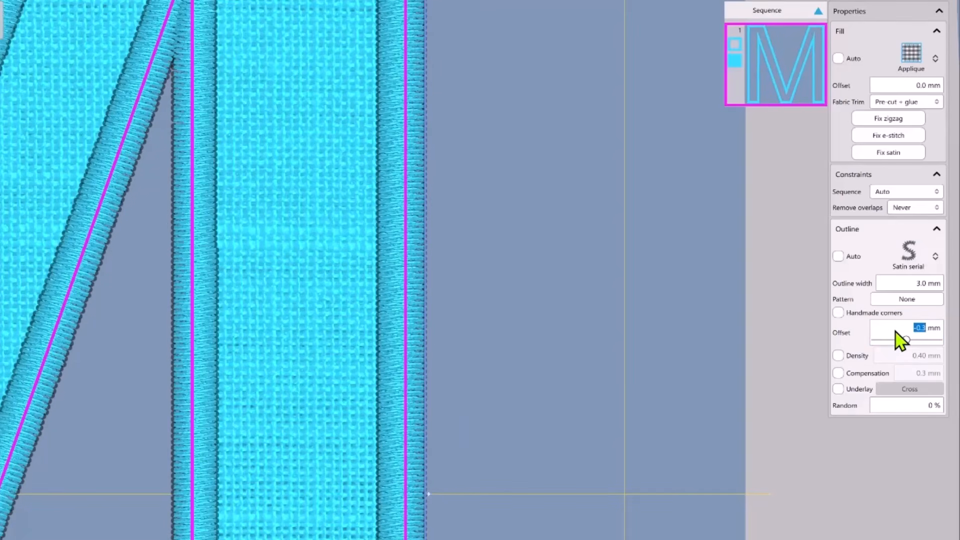
pyautogui.scroll(-1, 899, 342)
pyautogui.scroll(-1, 900, 342)
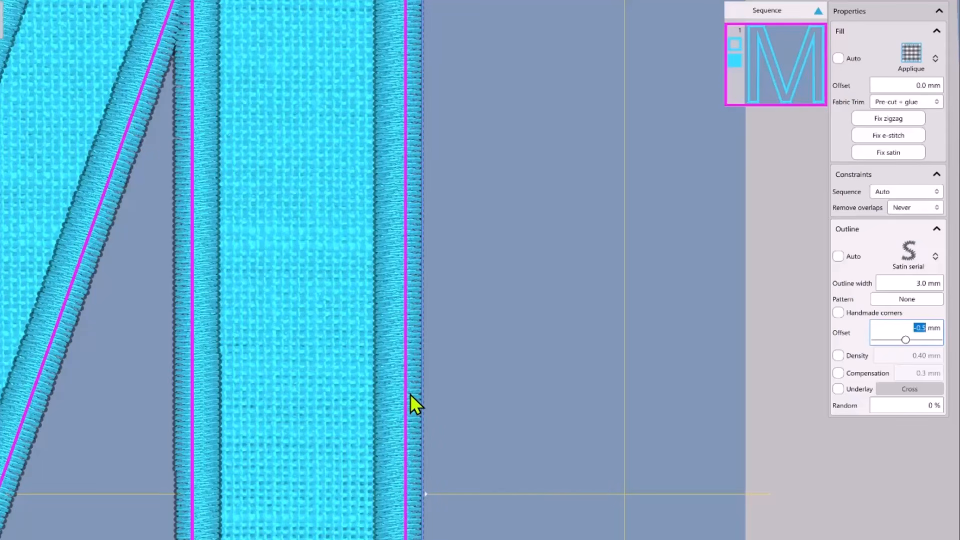
# - Enable a custom density for the M's satin outline and set it to 0.45 mm
pyautogui.click(846, 365)
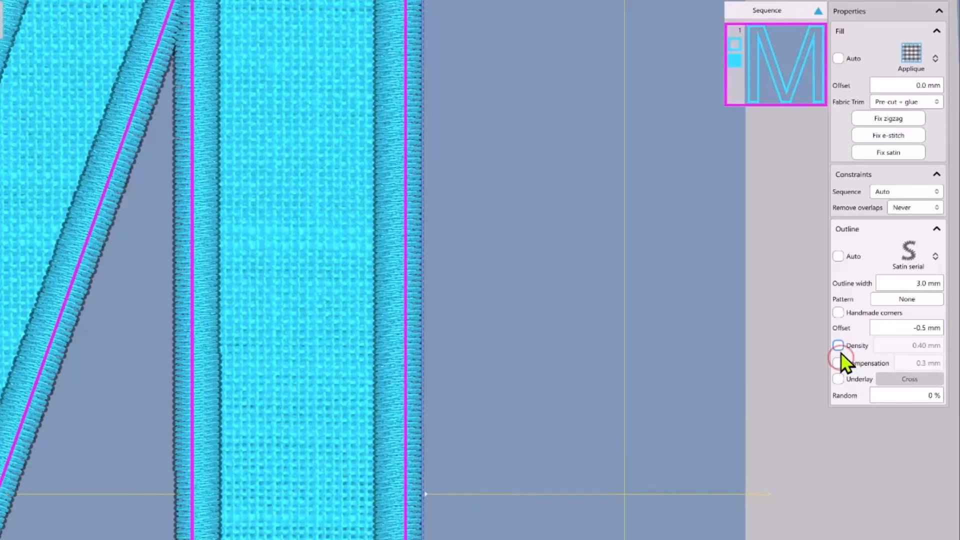
pyautogui.click(839, 348)
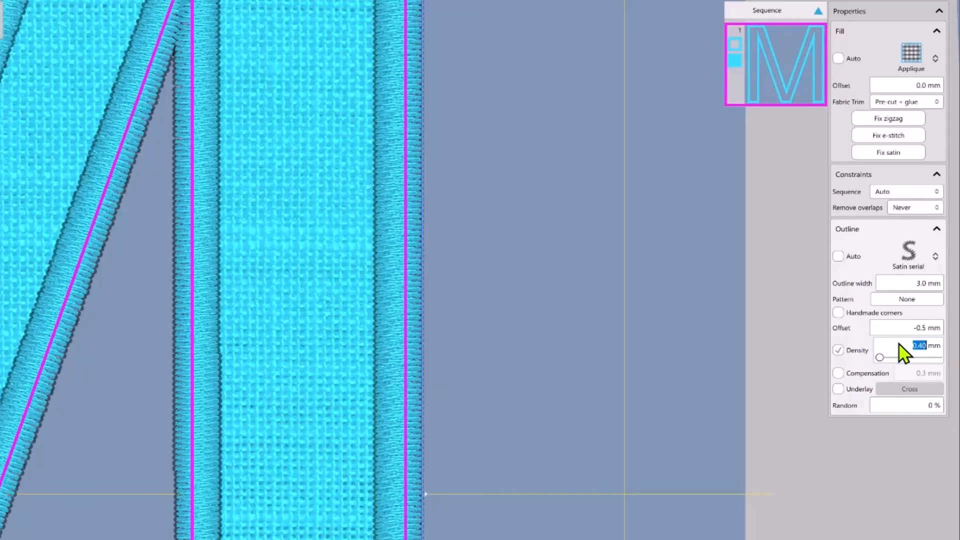
pyautogui.scroll(2, 904, 353)
pyautogui.scroll(3, 904, 353)
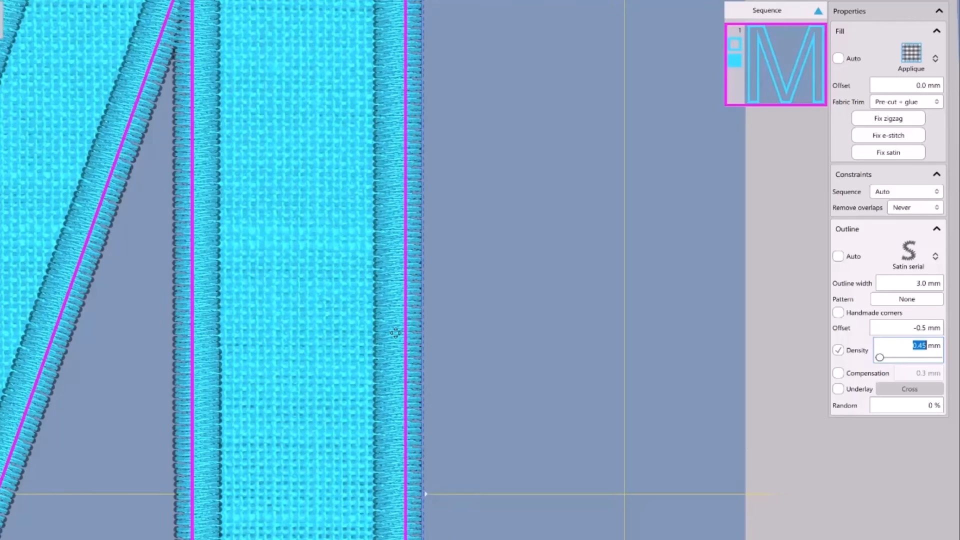
# - Enable the underlay of the M's satin outline and choose the Zigzag+ type
pyautogui.click(838, 390)
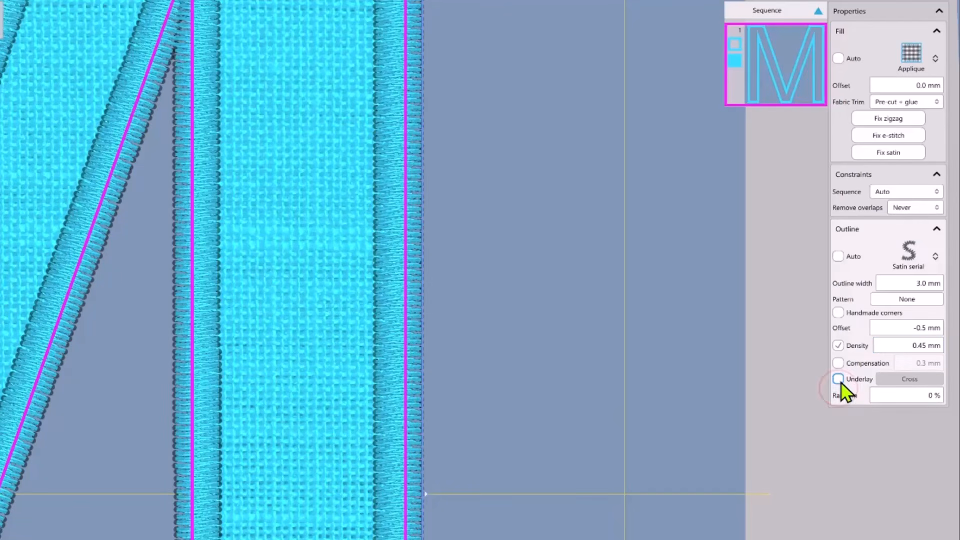
pyautogui.click(838, 379)
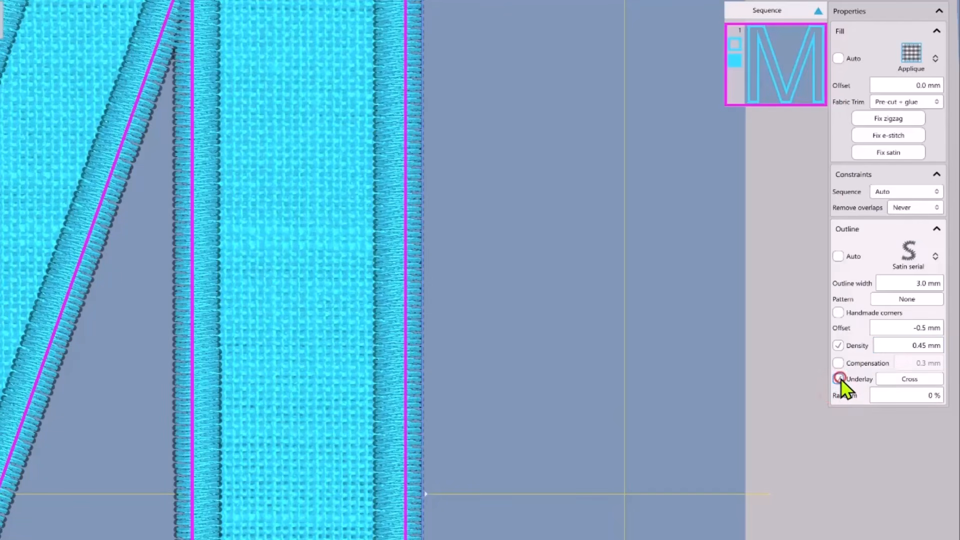
pyautogui.click(910, 381)
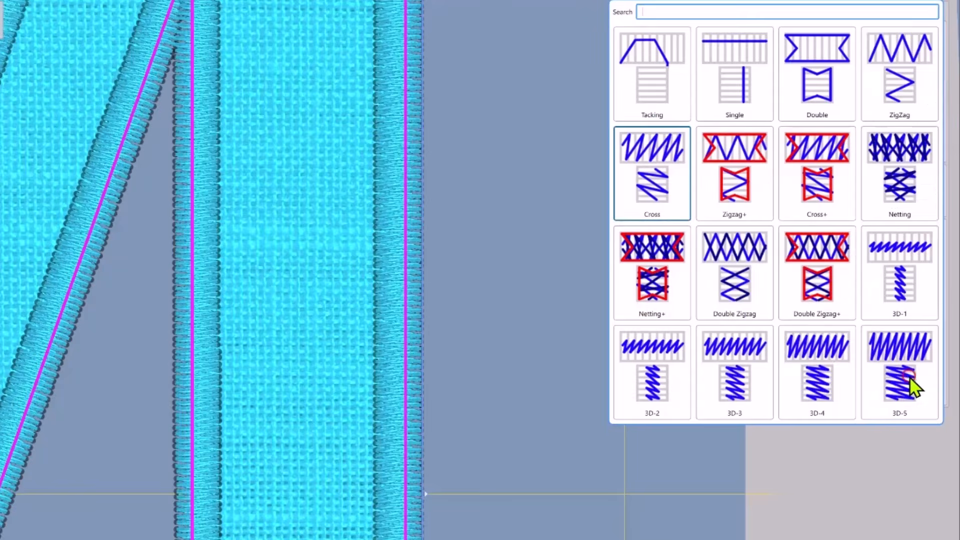
pyautogui.click(742, 180)
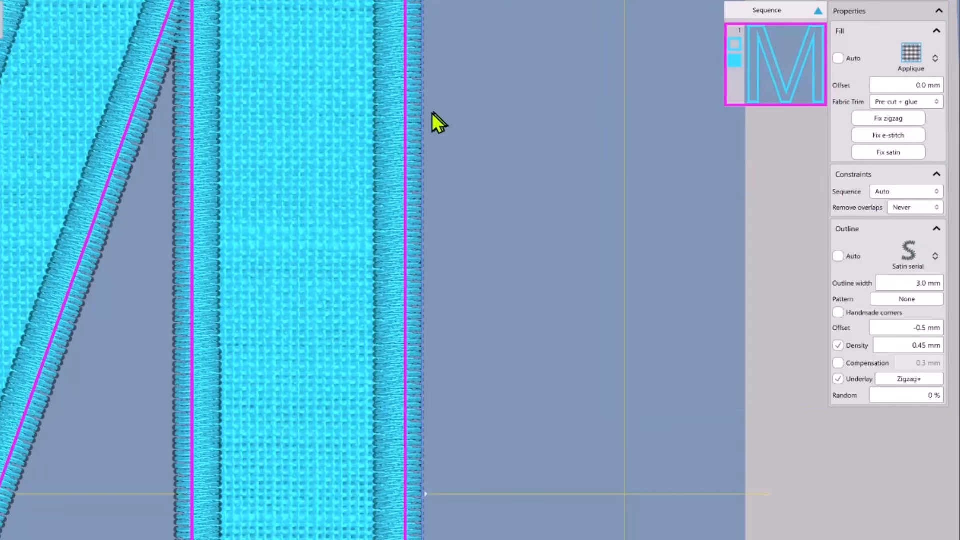
pyautogui.click(897, 382)
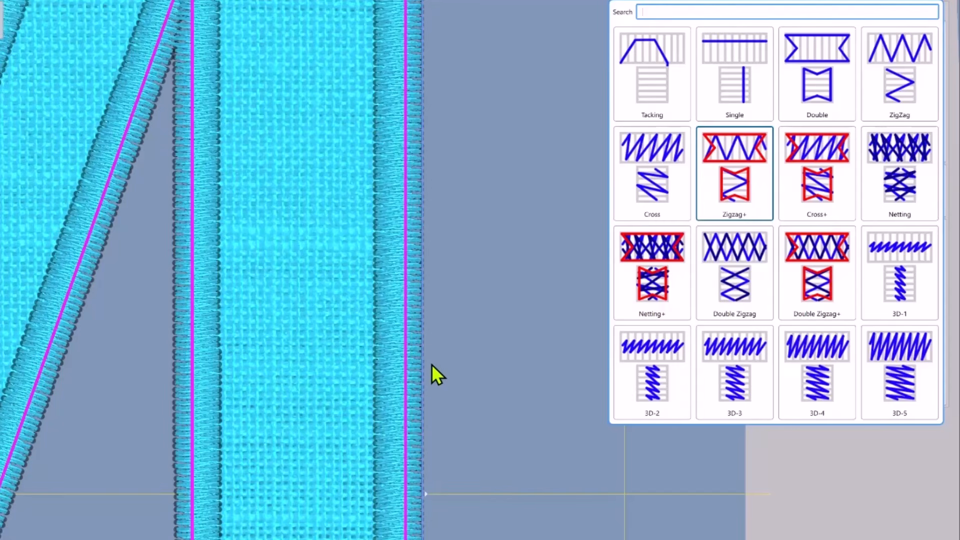
pyautogui.click(476, 332)
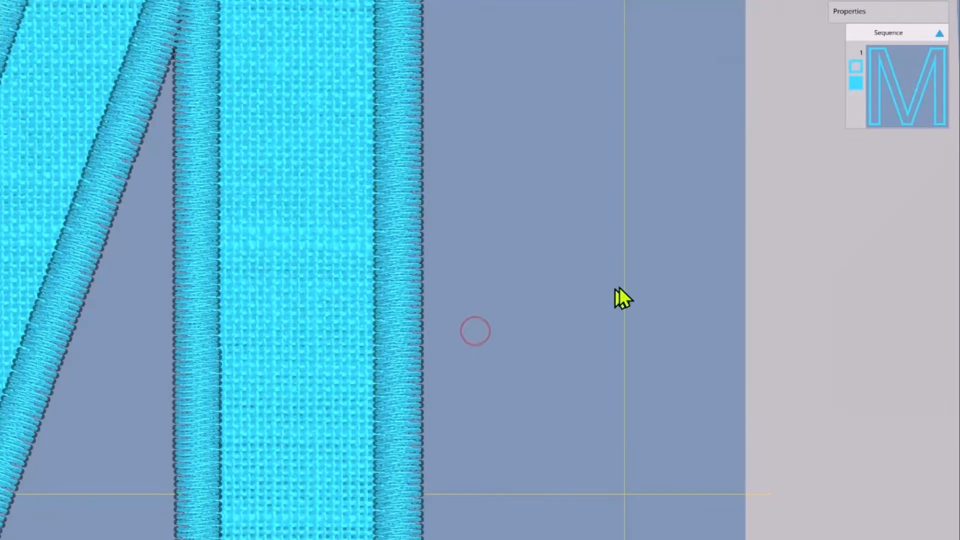
pyautogui.click(331, 271)
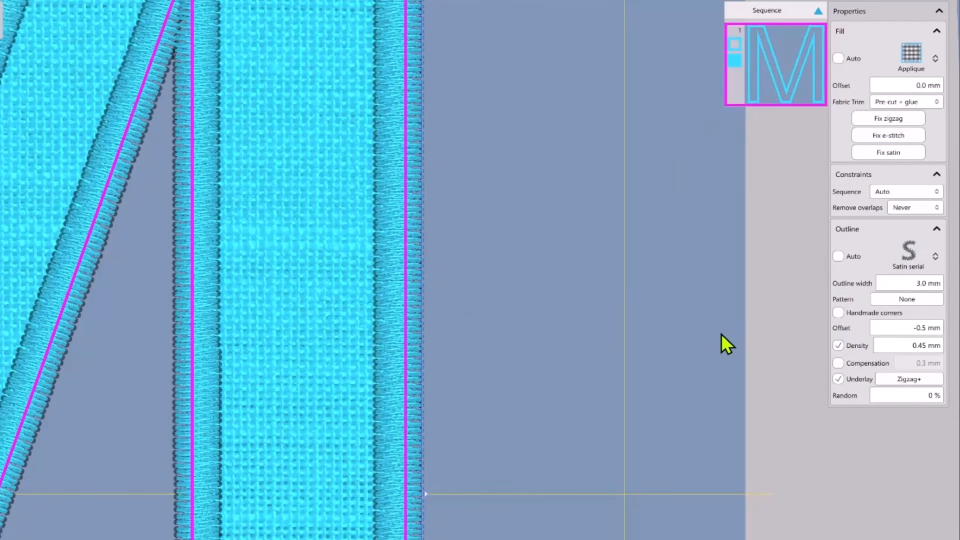
# - Create an Autoborder to the outside of the M with a distance of 8 mm and a 4 mm wide satin serial outline
pyautogui.scroll(-8, 556, 395)
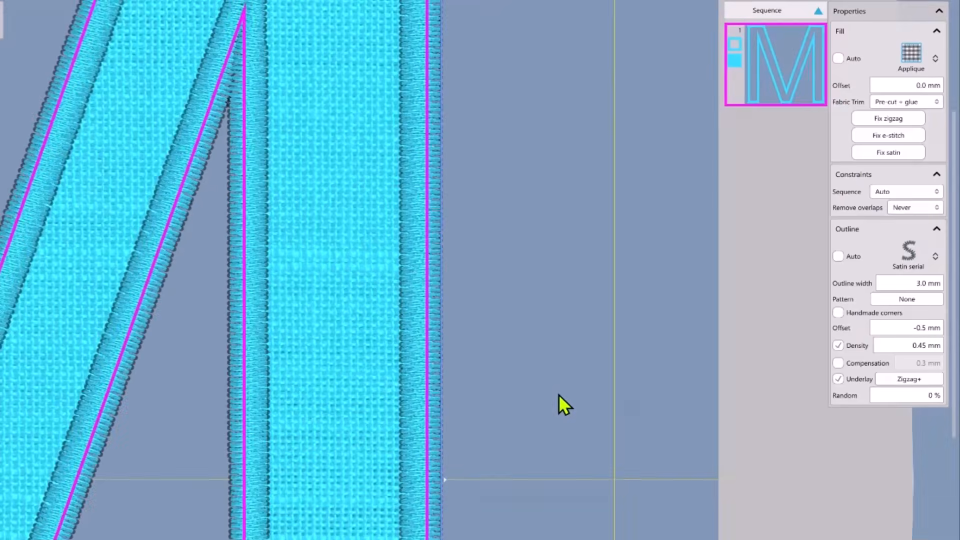
pyautogui.scroll(-2, 475, 356)
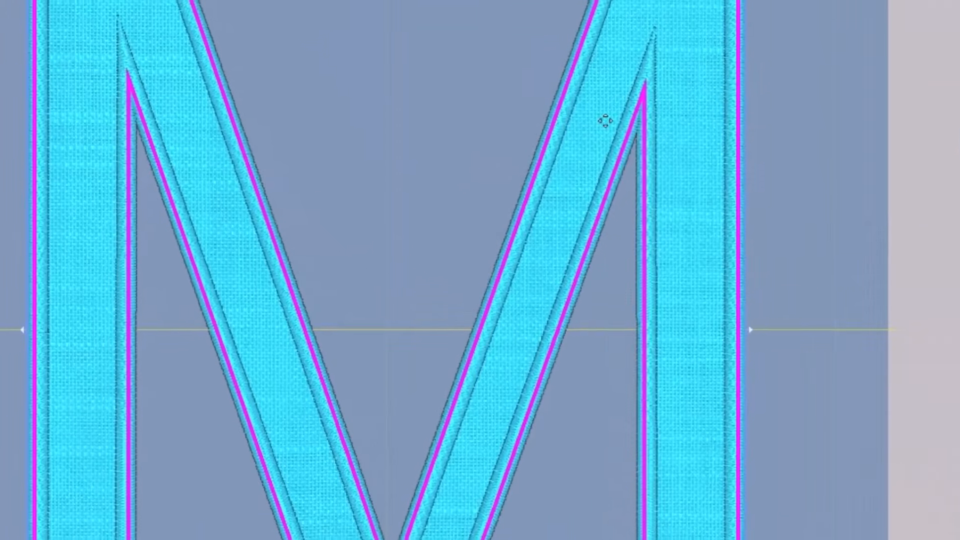
pyautogui.rightClick(605, 121)
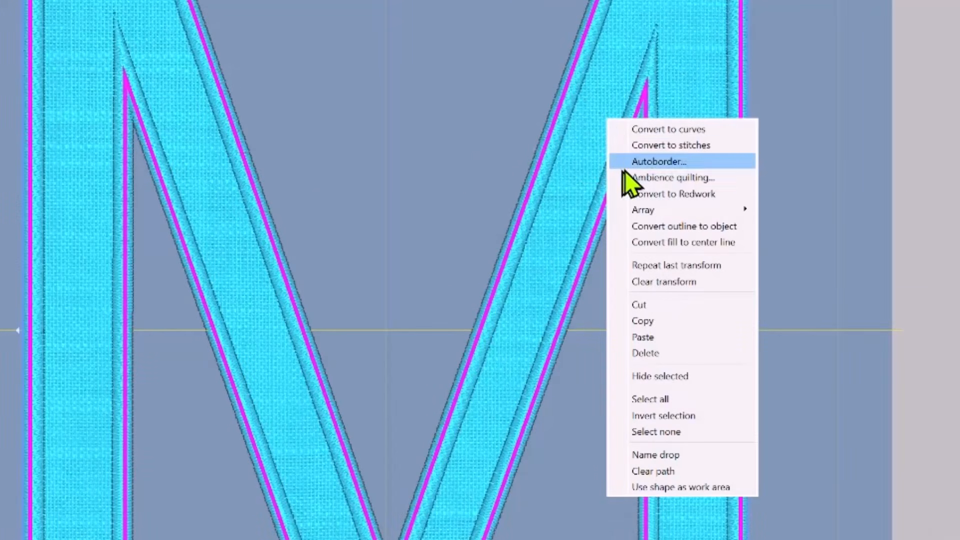
pyautogui.click(677, 164)
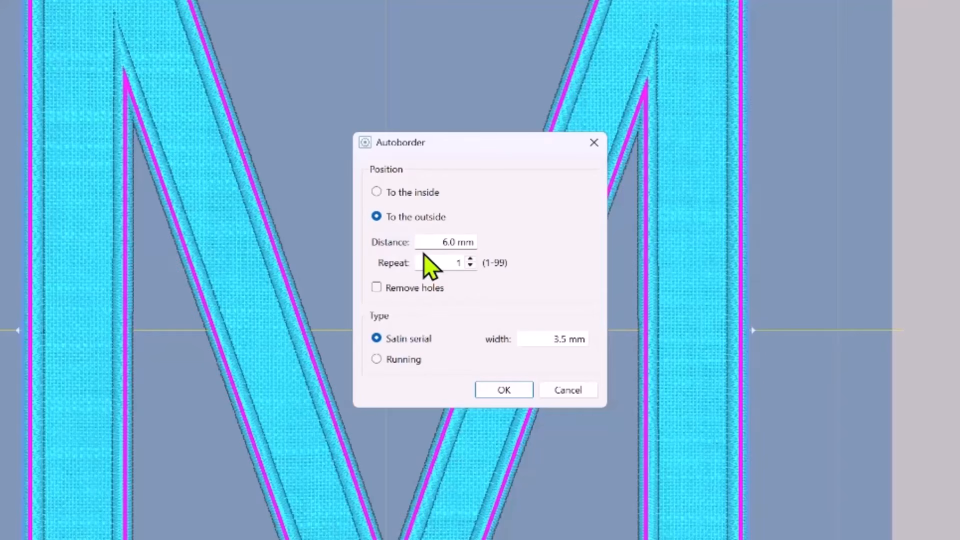
pyautogui.moveTo(431, 242); pyautogui.dragTo(488, 255)
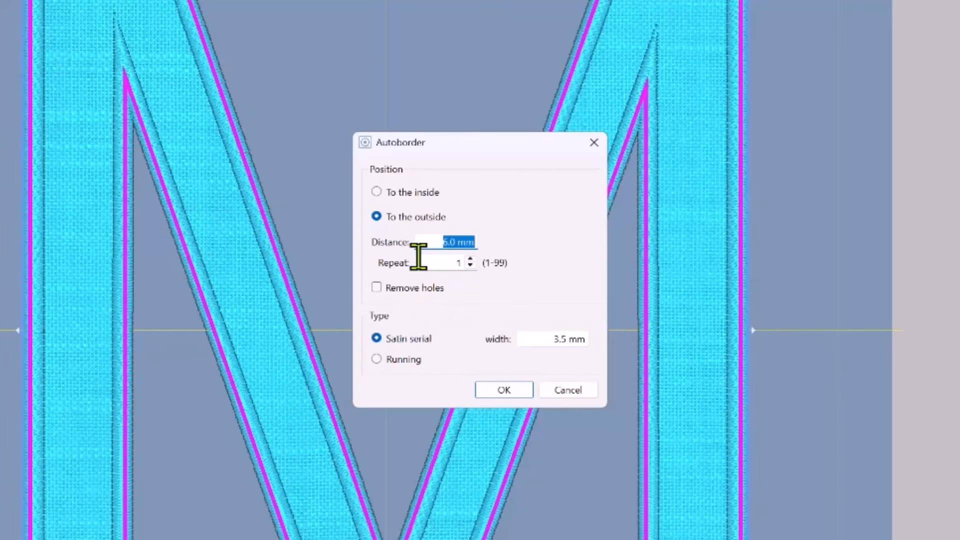
pyautogui.write('8')
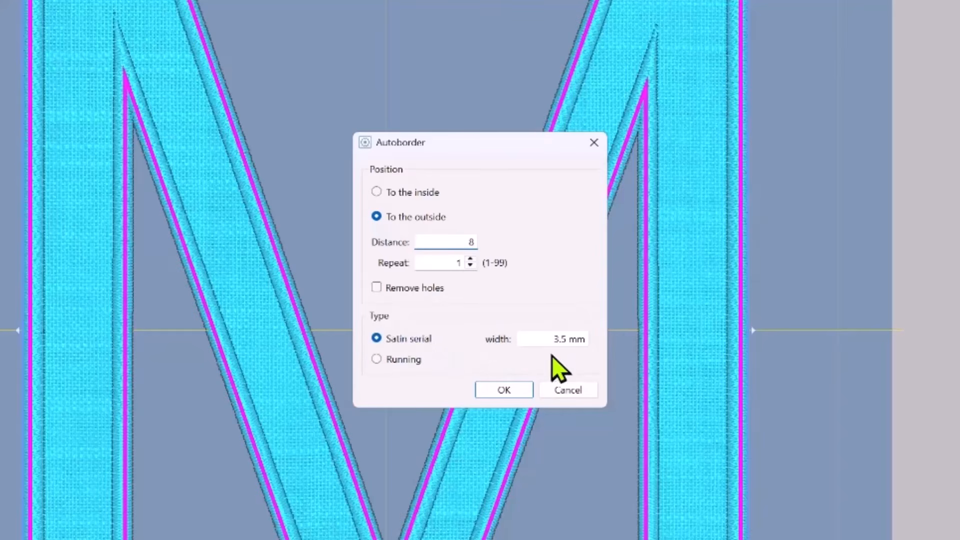
pyautogui.moveTo(548, 341); pyautogui.dragTo(629, 337)
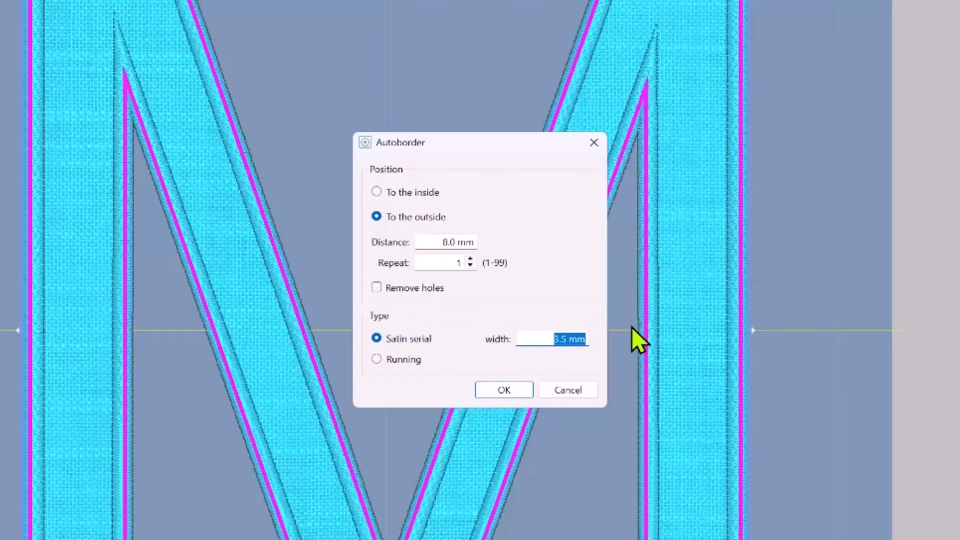
pyautogui.write('4')
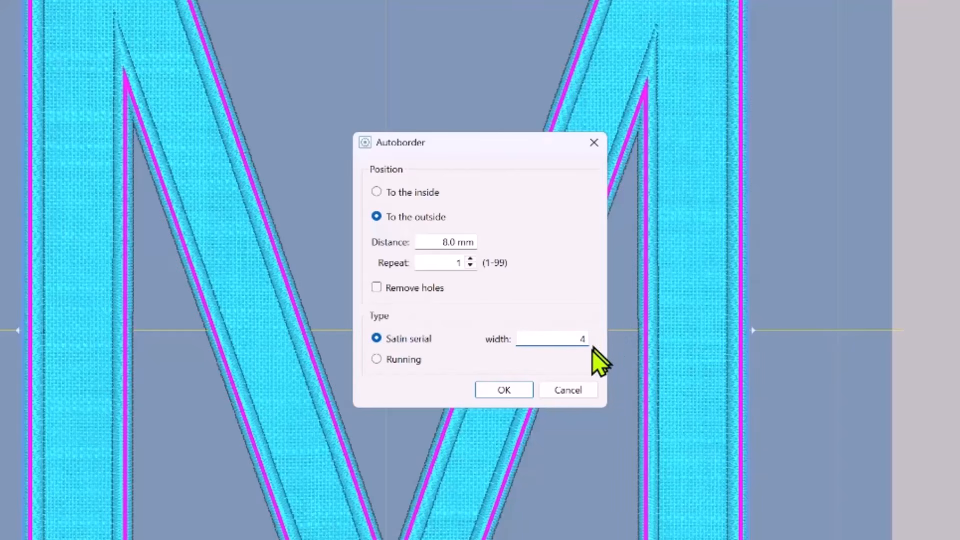
pyautogui.click(499, 391)
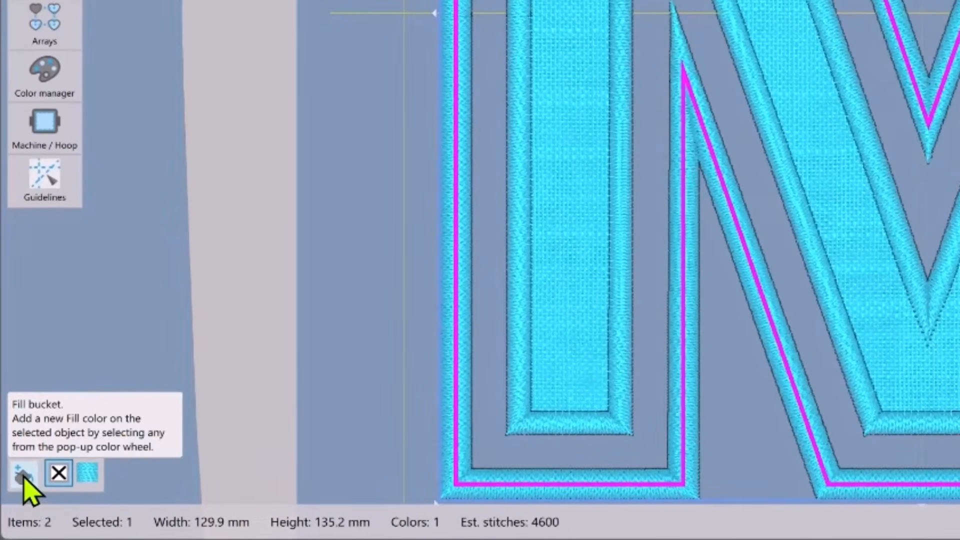
# - Add a new fill colour to the outer border M and pick the light pink #ffaef4
pyautogui.click(23, 476)
pyautogui.click(18, 468)
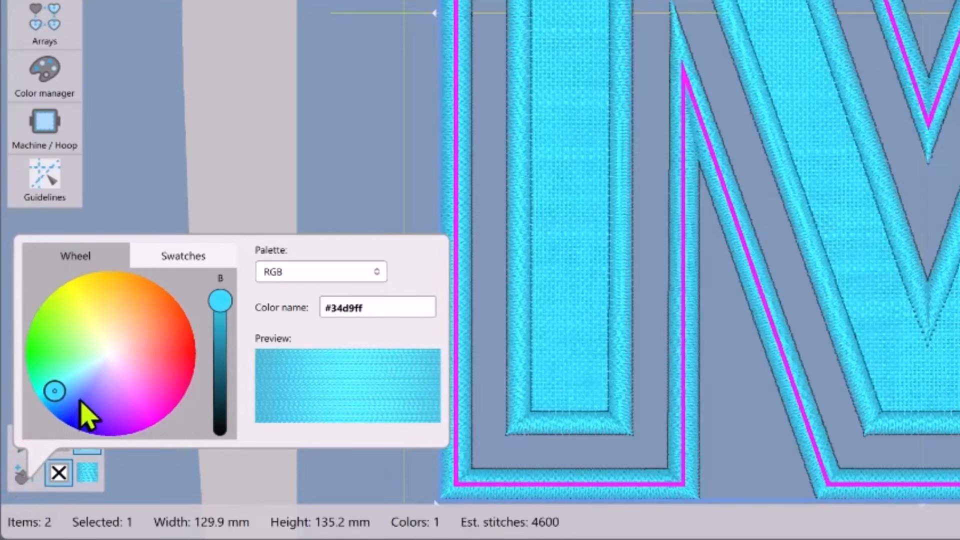
pyautogui.moveTo(129, 383); pyautogui.dragTo(126, 374)
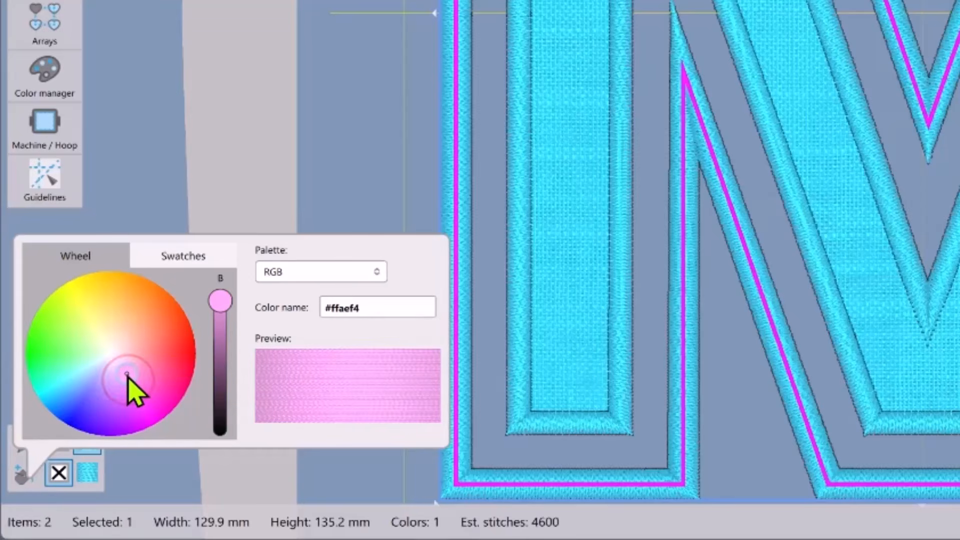
# - Try the JANOME thread palette with its colour swatches, and return to the RGB palette and colour wheel
pyautogui.click(293, 283)
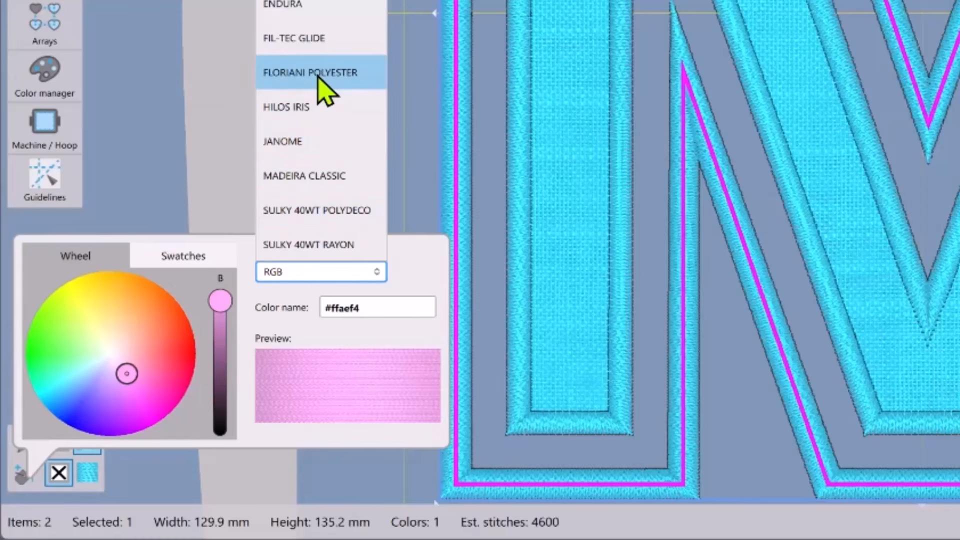
pyautogui.click(283, 143)
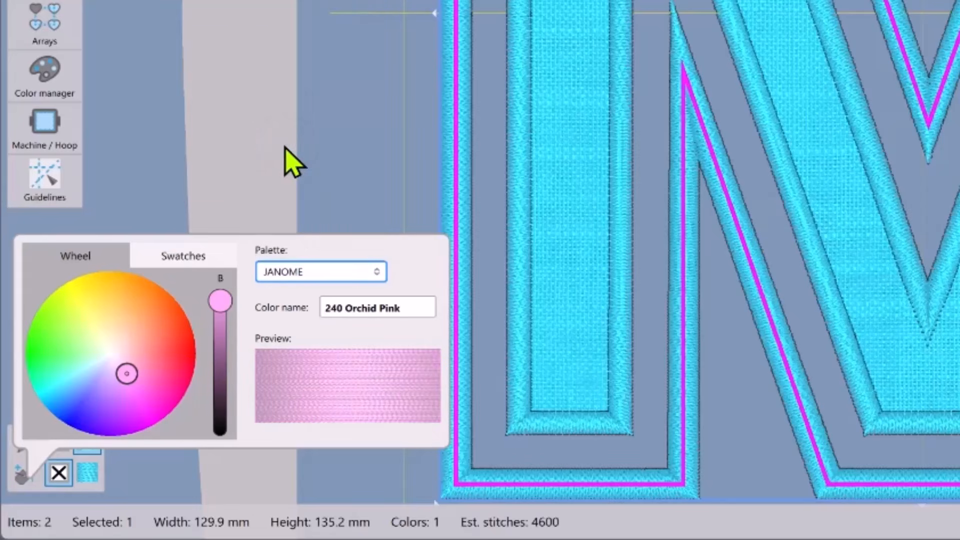
pyautogui.click(187, 255)
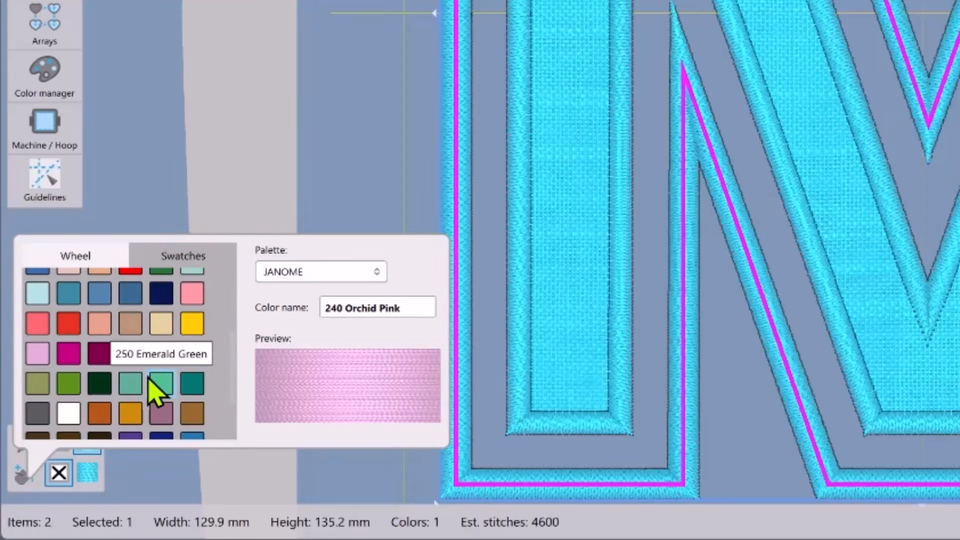
pyautogui.click(378, 271)
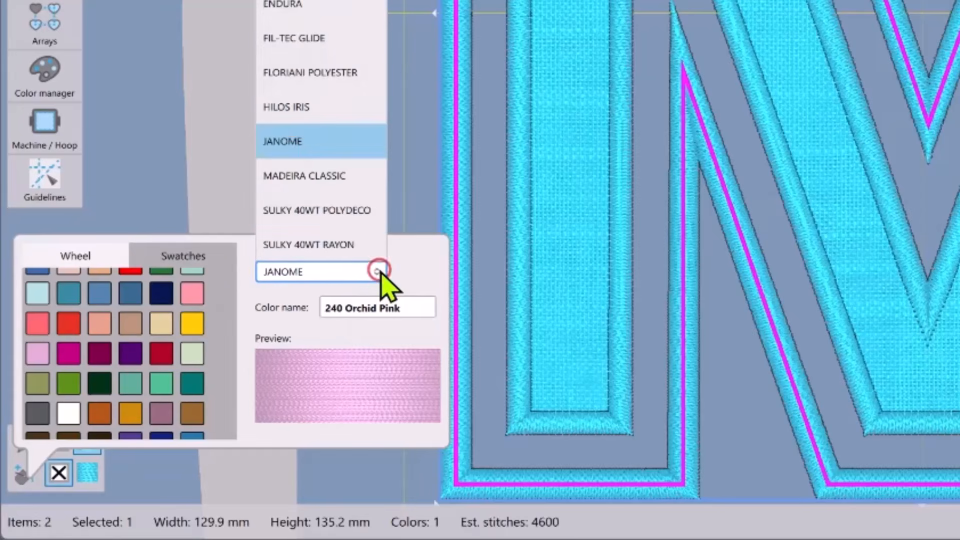
pyautogui.click(300, 1)
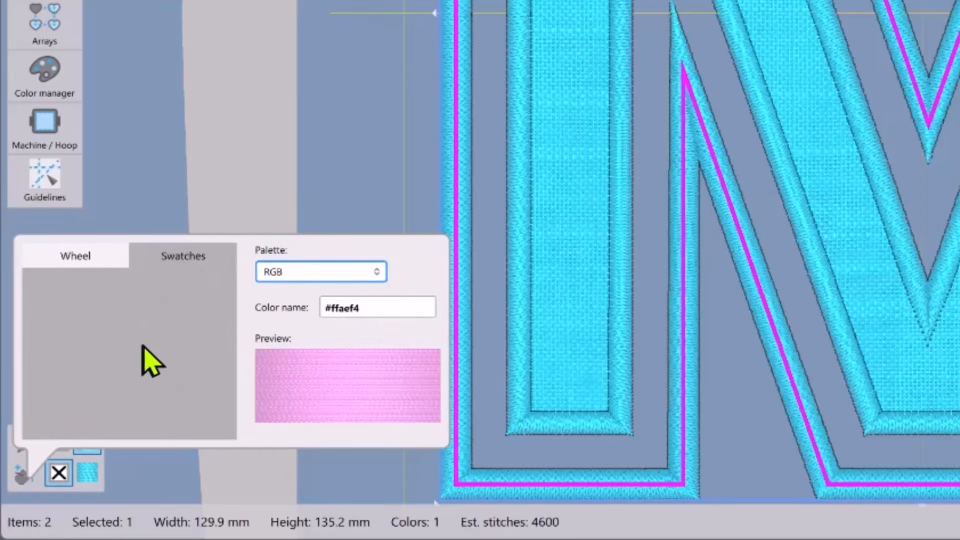
pyautogui.click(77, 254)
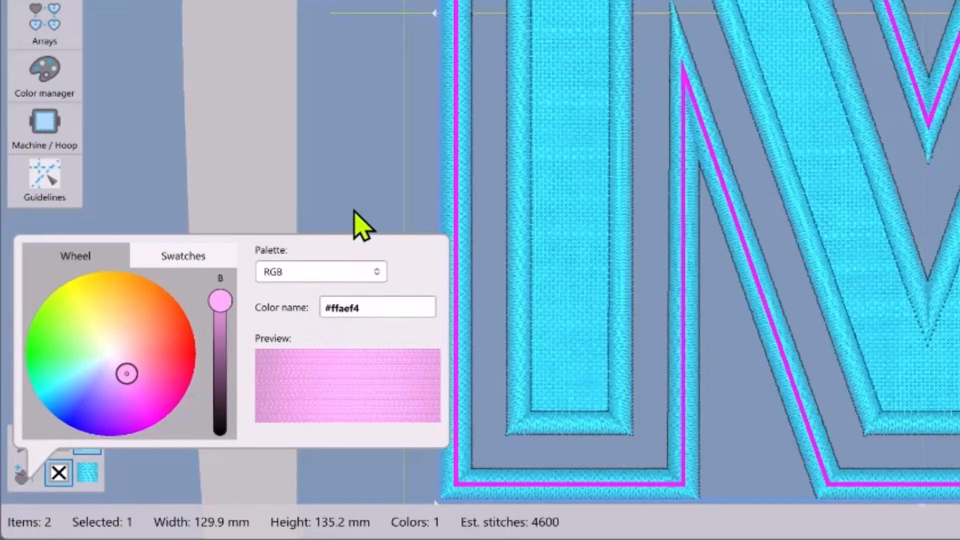
# - Apply the pink fill to the outer M and give its outline the same pink
pyautogui.click(358, 175)
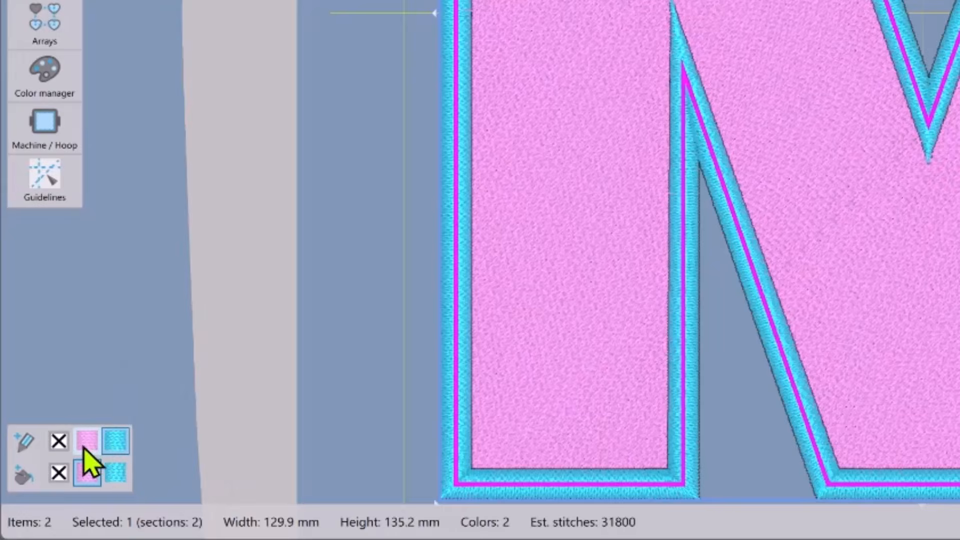
pyautogui.click(86, 445)
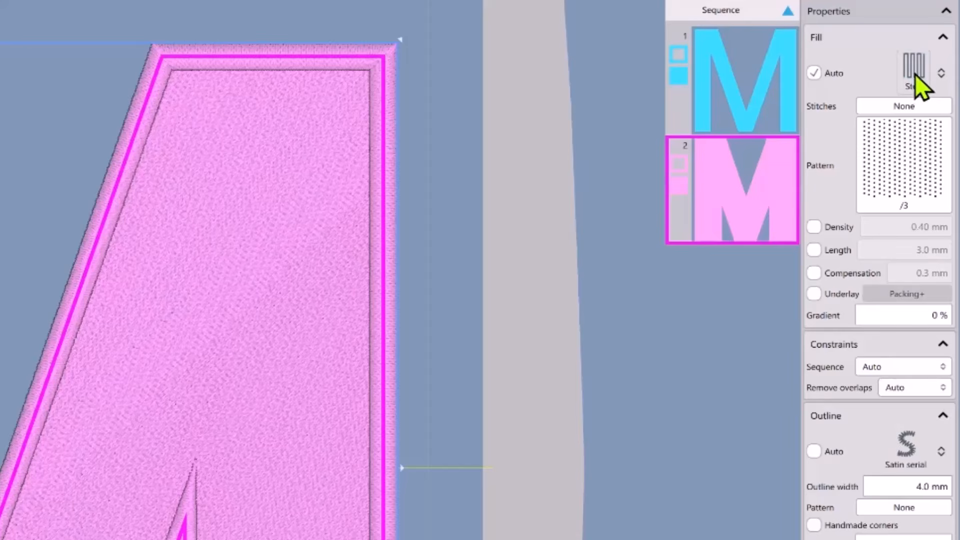
# - Turn the outer pink M's fill into an Applique with Pre-cut + glue fabric trim, and set Remove overlaps to Never
pyautogui.click(918, 59)
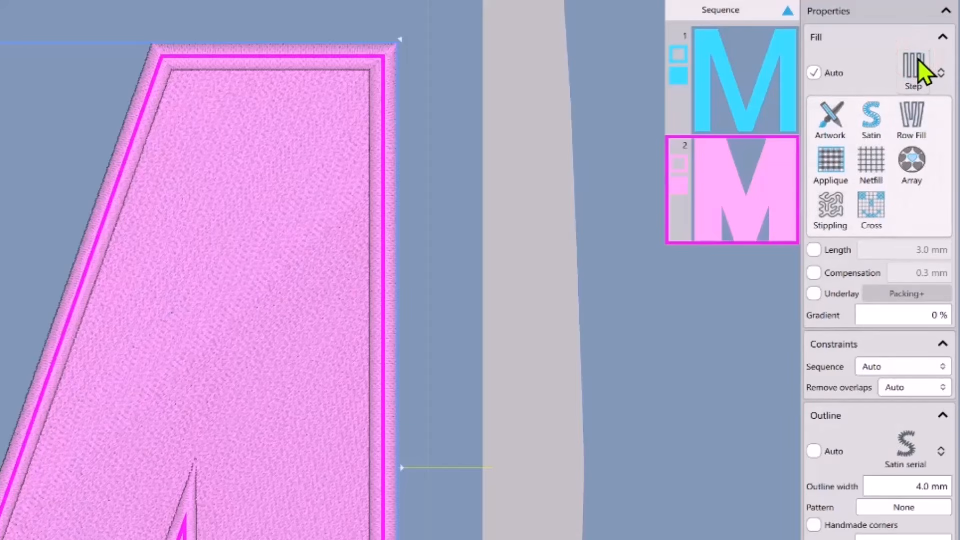
pyautogui.click(835, 165)
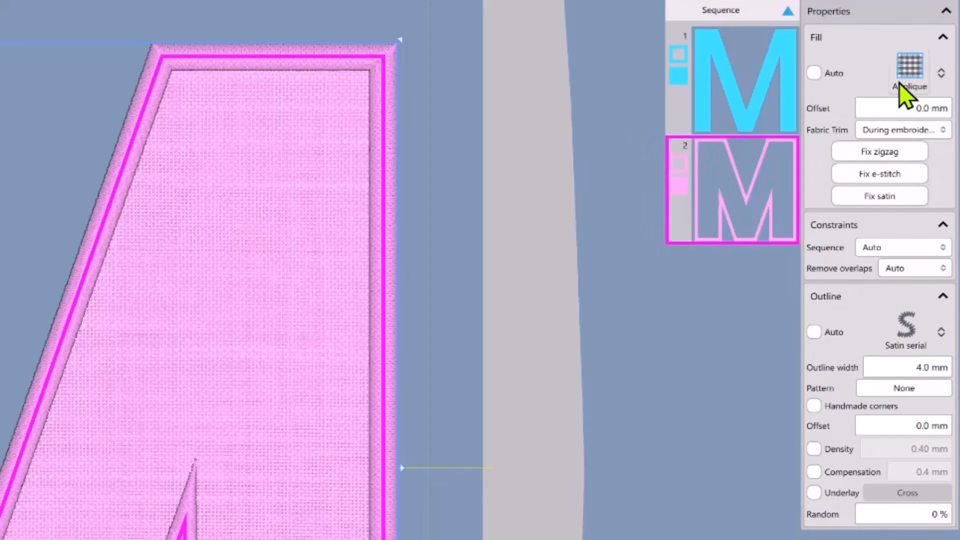
pyautogui.click(905, 126)
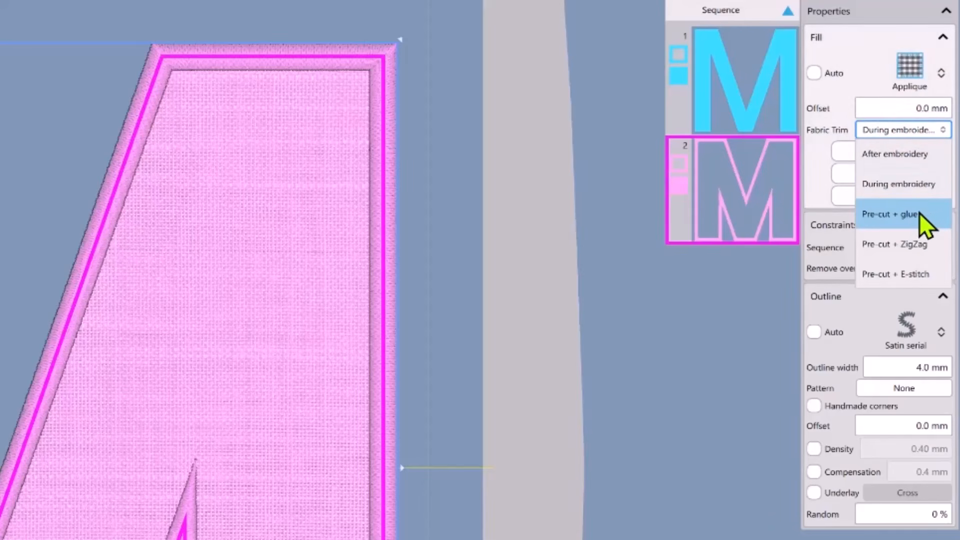
pyautogui.click(911, 217)
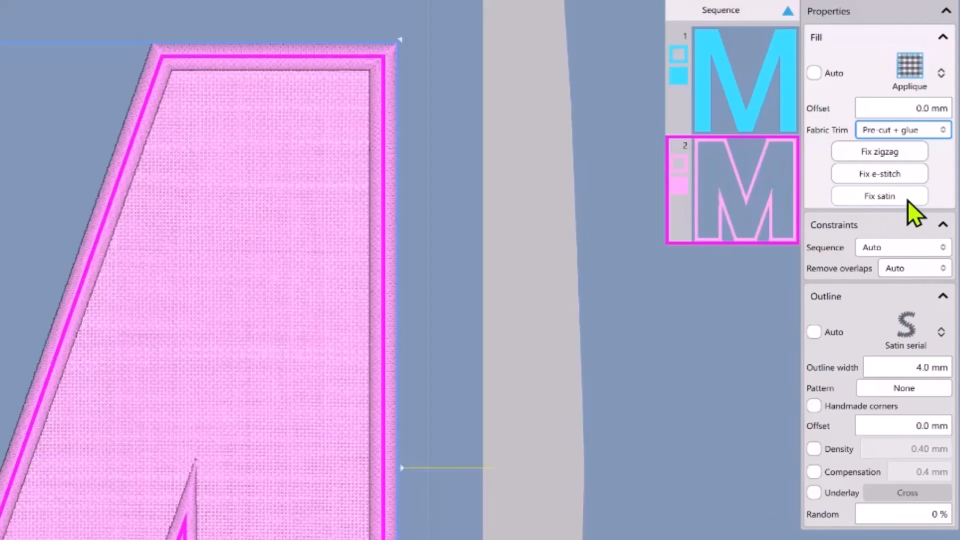
pyautogui.click(904, 274)
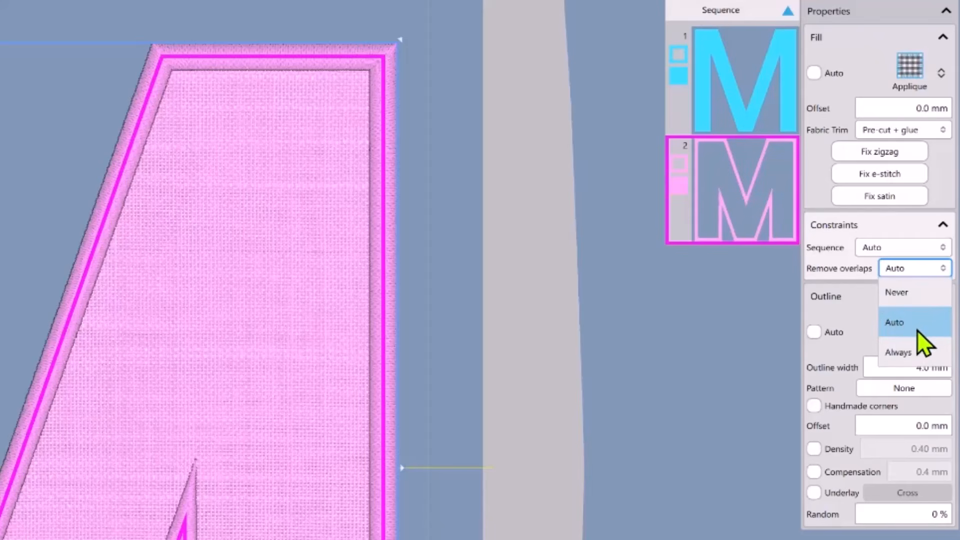
pyautogui.click(907, 294)
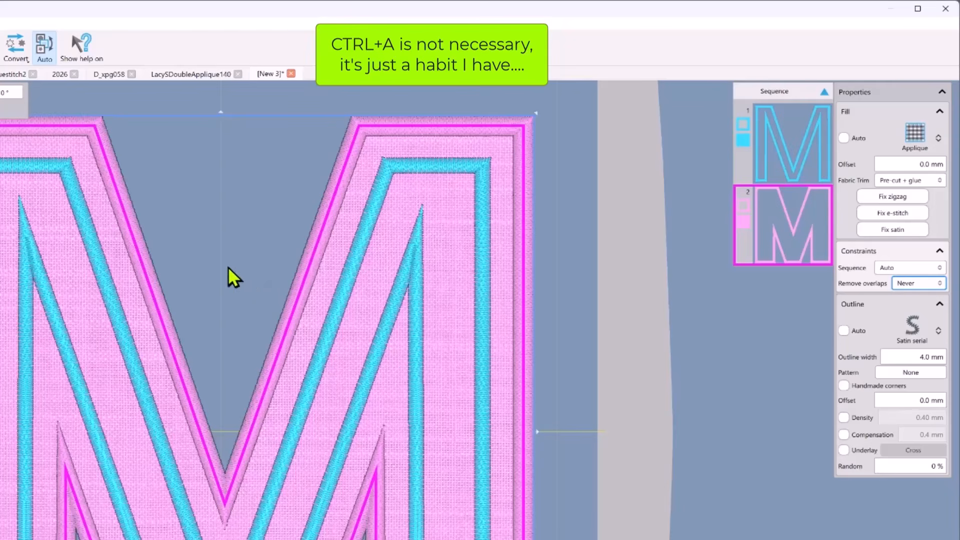
# - Switch the sewing sequence to manual and move the pink satin outline directly after the pink applique placement, ahead of the blue applique
pyautogui.click(47, 59)
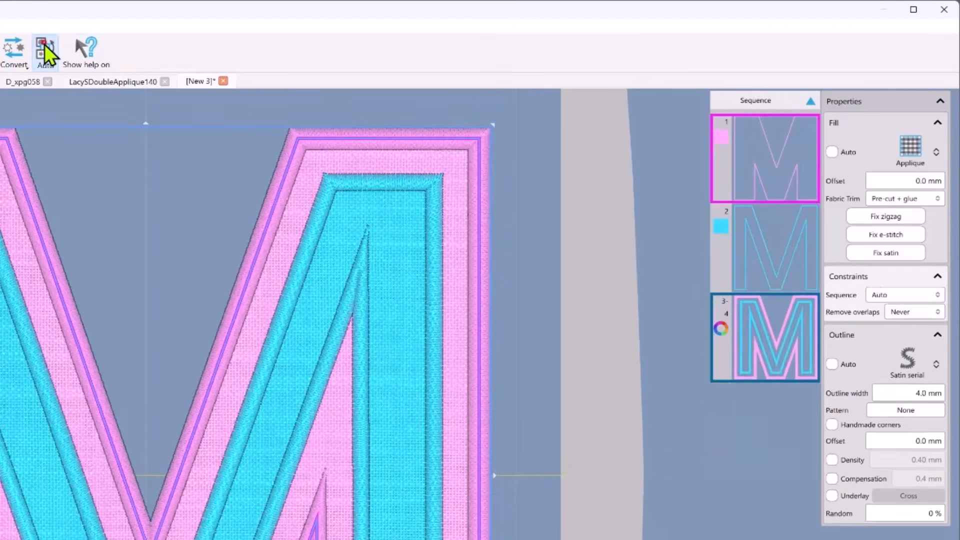
pyautogui.click(44, 44)
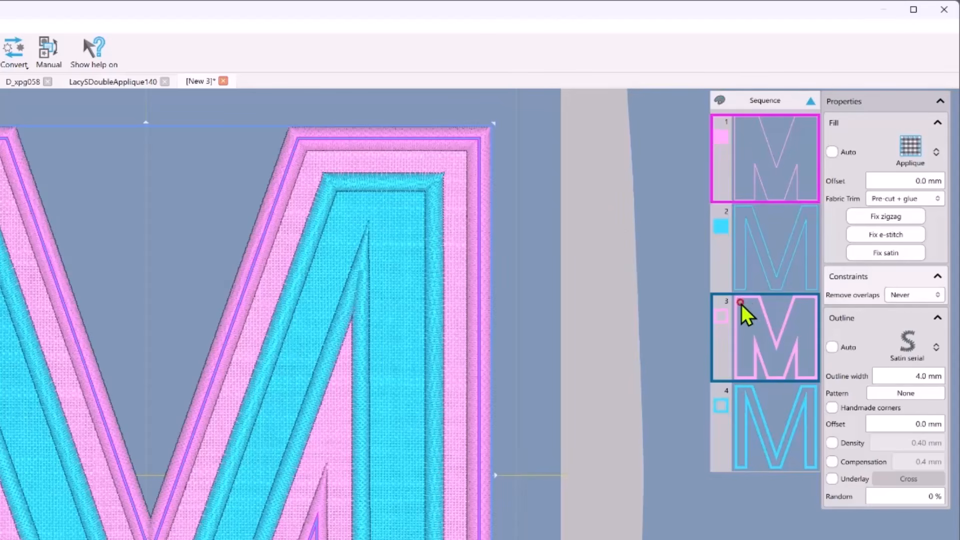
pyautogui.moveTo(741, 304); pyautogui.dragTo(740, 238)
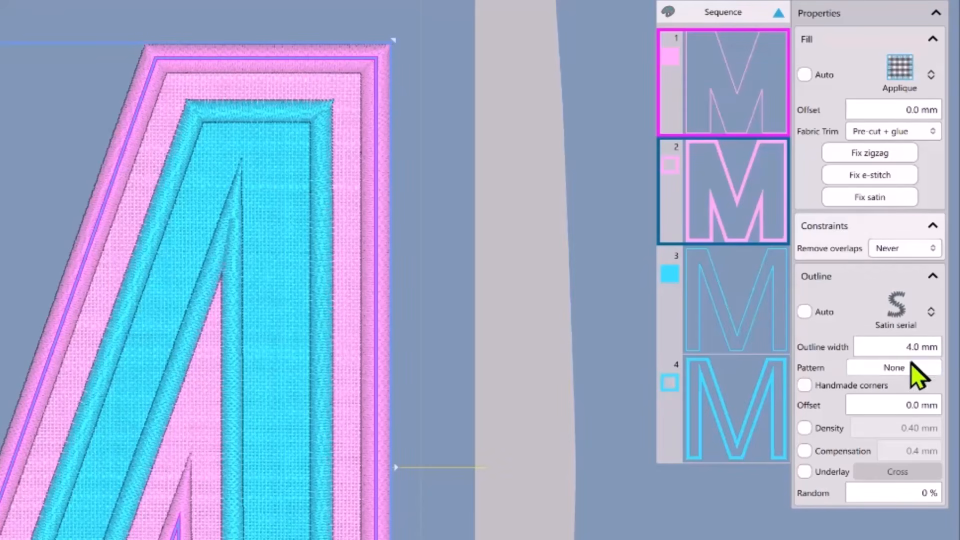
# - Set the pink satin outline's offset to -0.9 mm, checking the stitches against the applique's edge up close
pyautogui.click(887, 403)
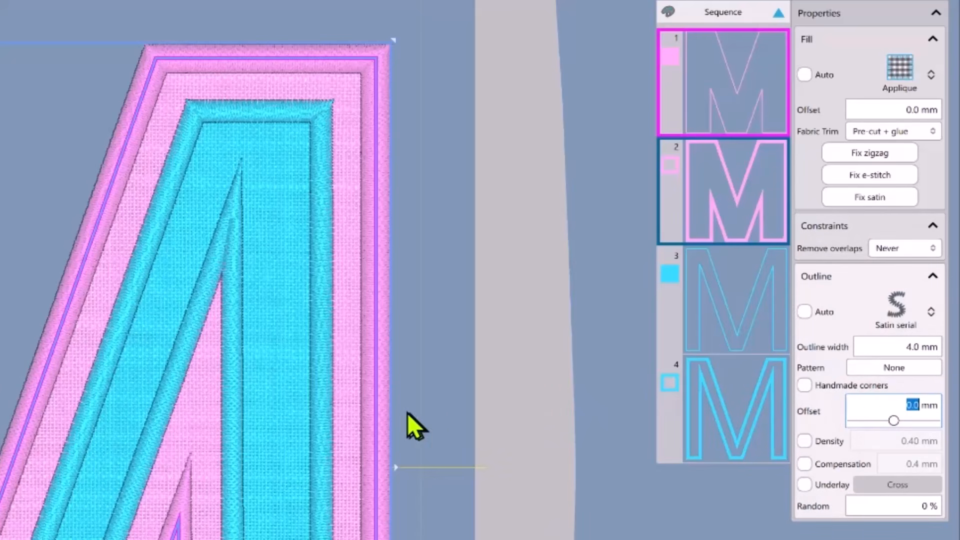
pyautogui.scroll(5, 394, 409)
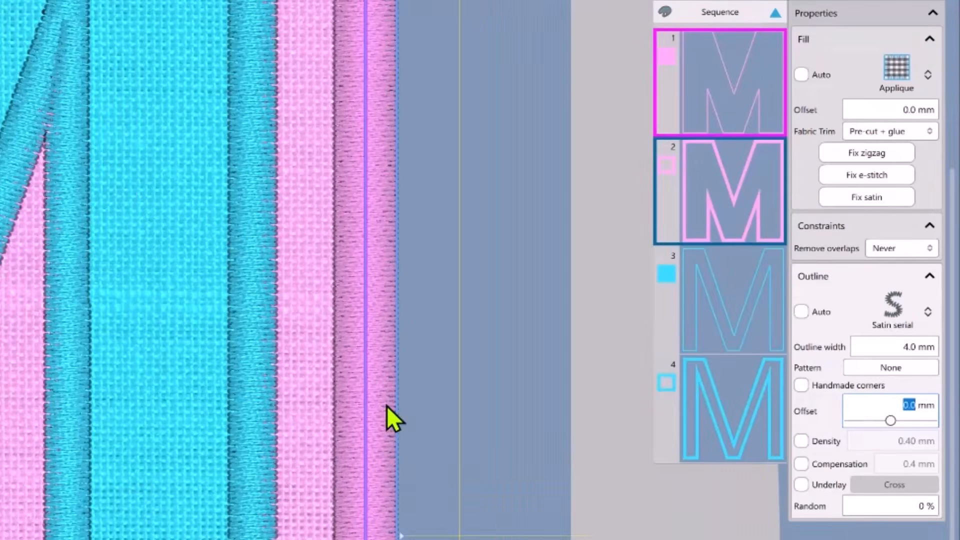
pyautogui.scroll(4, 385, 406)
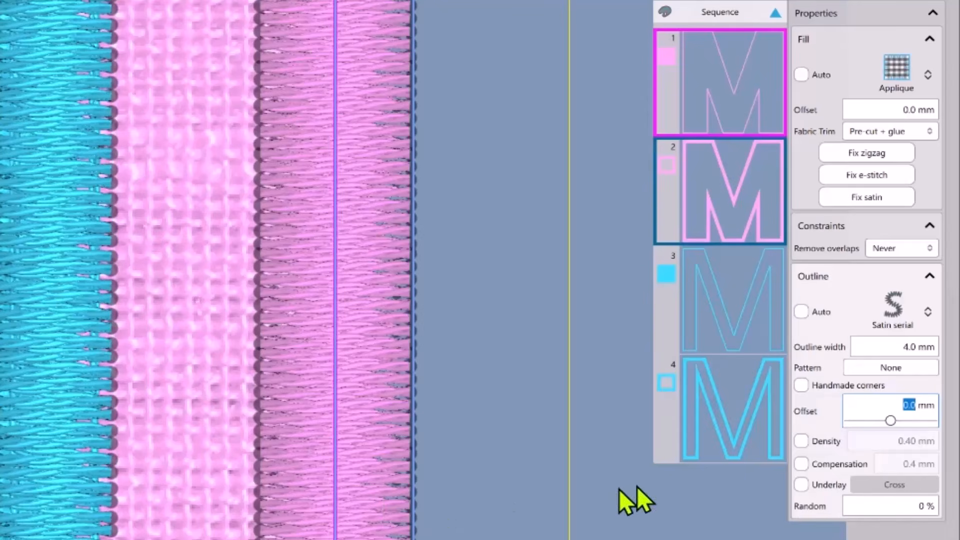
pyautogui.scroll(-3, 876, 406)
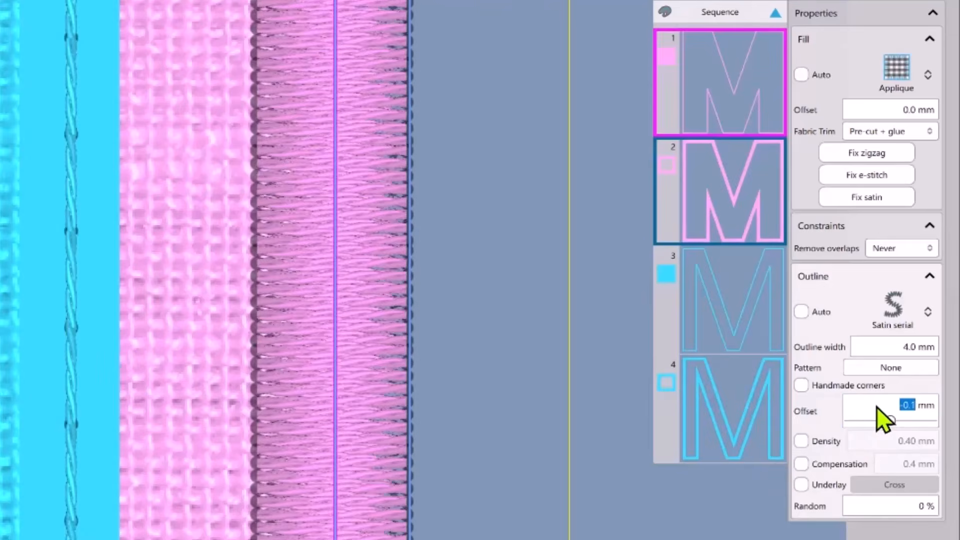
pyautogui.scroll(-2, 876, 408)
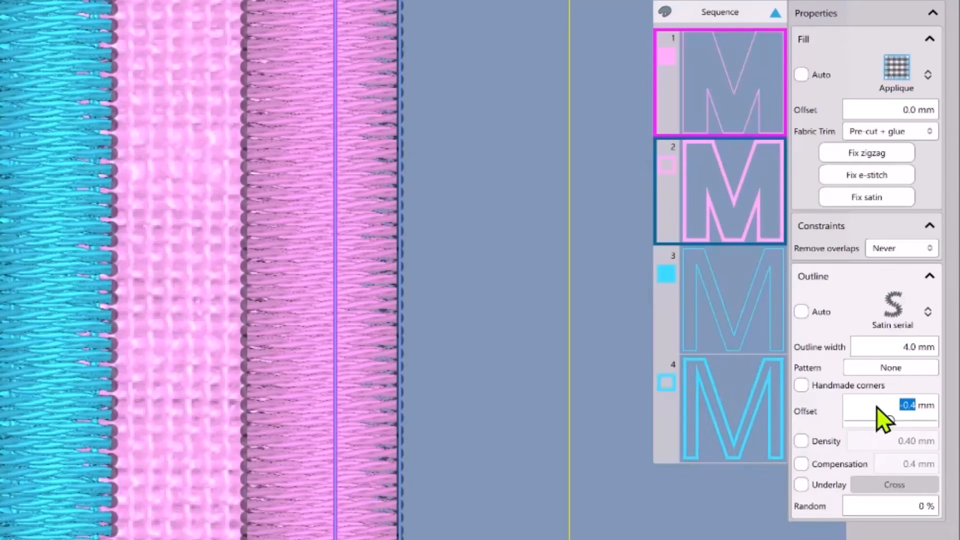
pyautogui.scroll(-1, 876, 407)
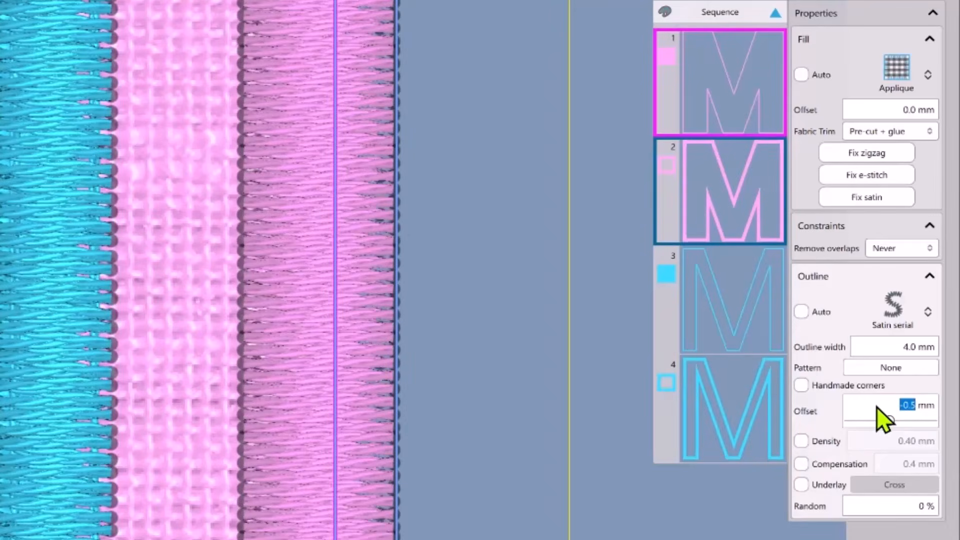
pyautogui.scroll(-3, 876, 407)
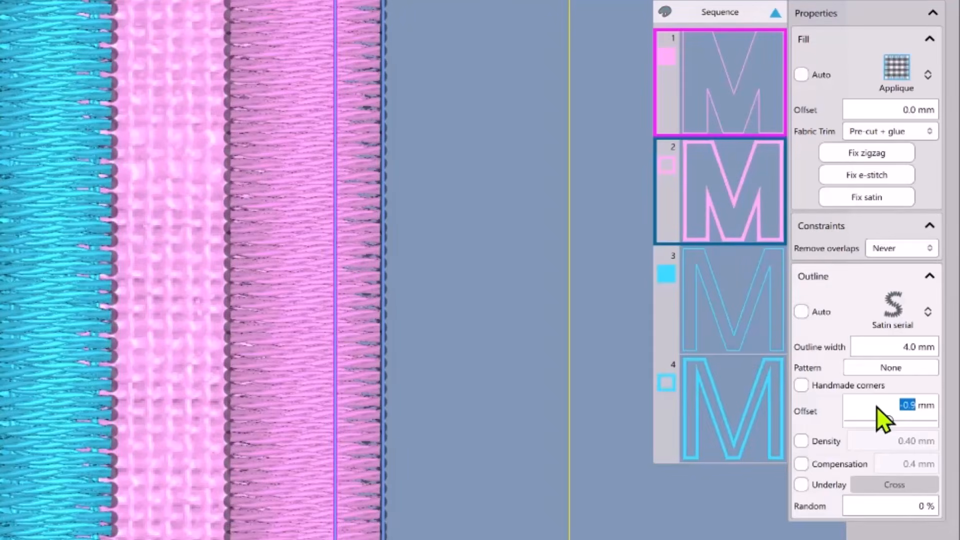
pyautogui.scroll(-1, 878, 415)
pyautogui.scroll(-1, 878, 415)
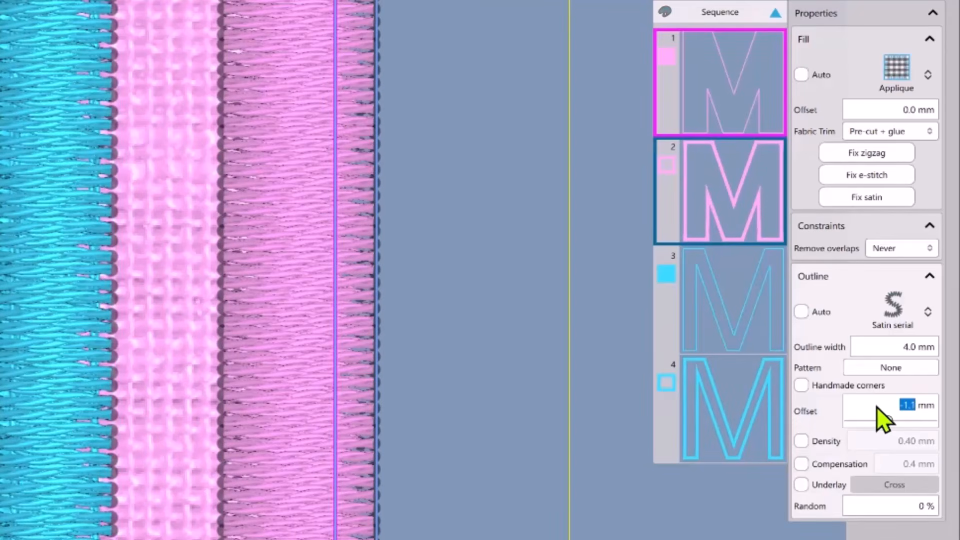
pyautogui.scroll(-1, 879, 415)
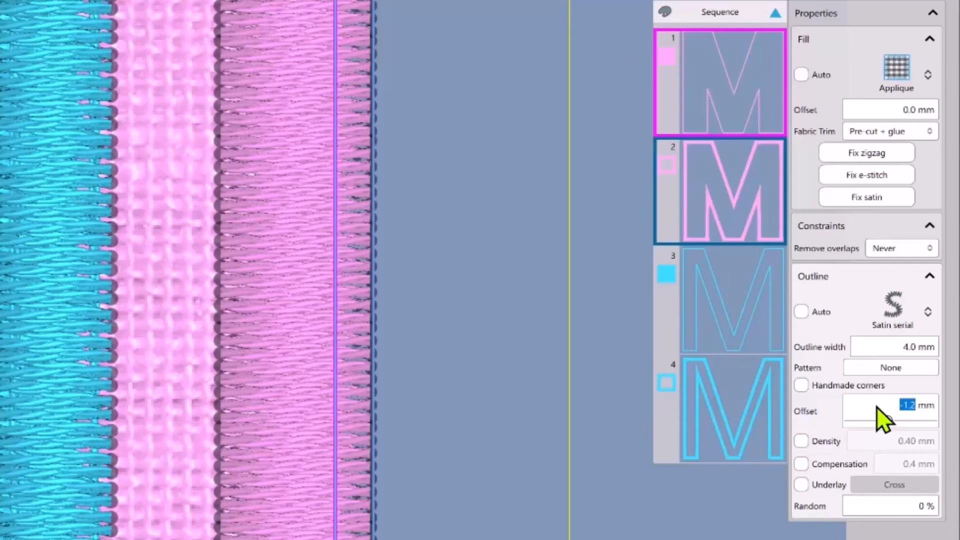
pyautogui.scroll(1, 878, 415)
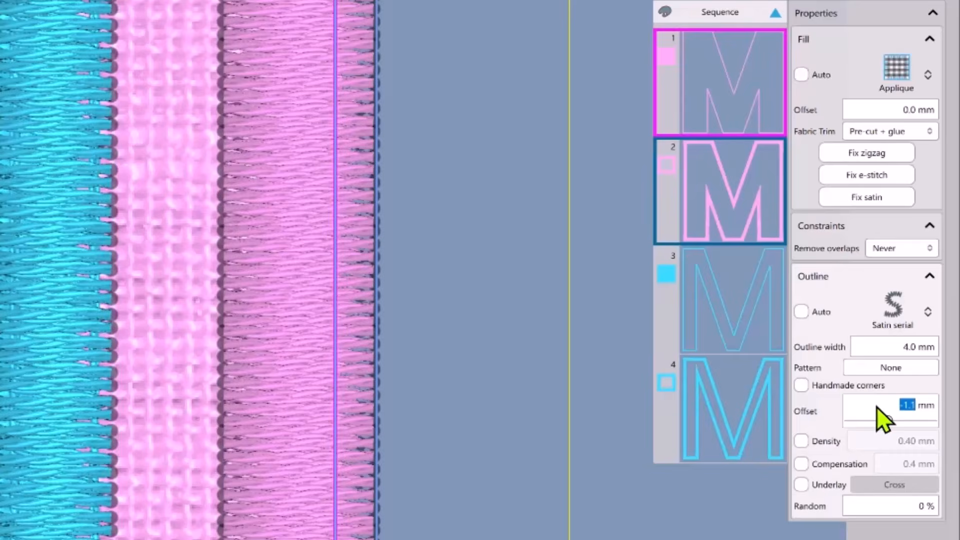
pyautogui.scroll(1, 878, 415)
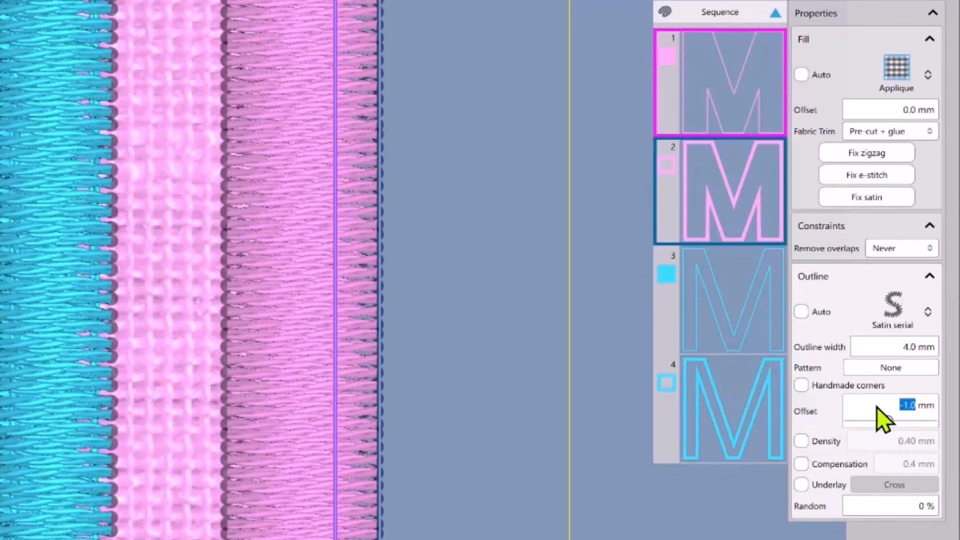
pyautogui.scroll(1, 878, 415)
pyautogui.scroll(1, 879, 415)
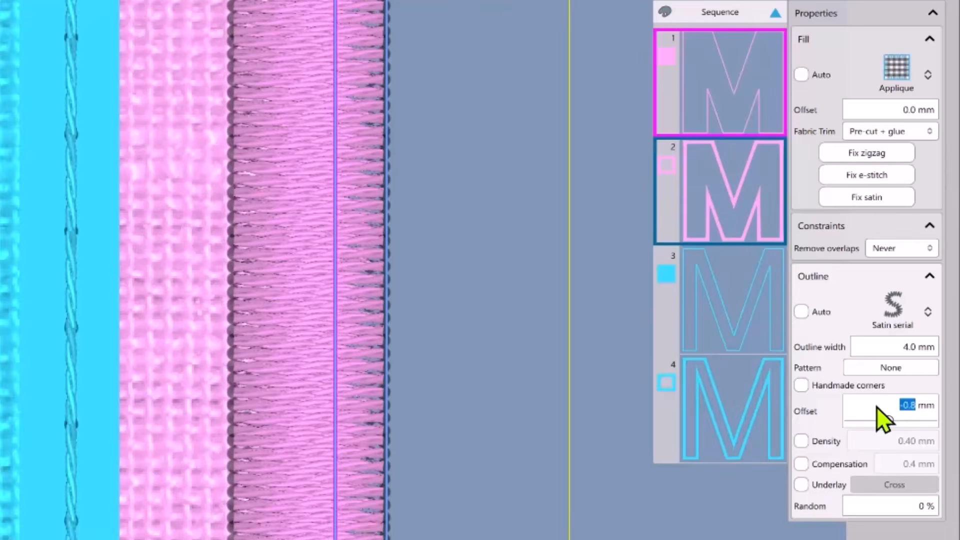
pyautogui.scroll(1, 879, 415)
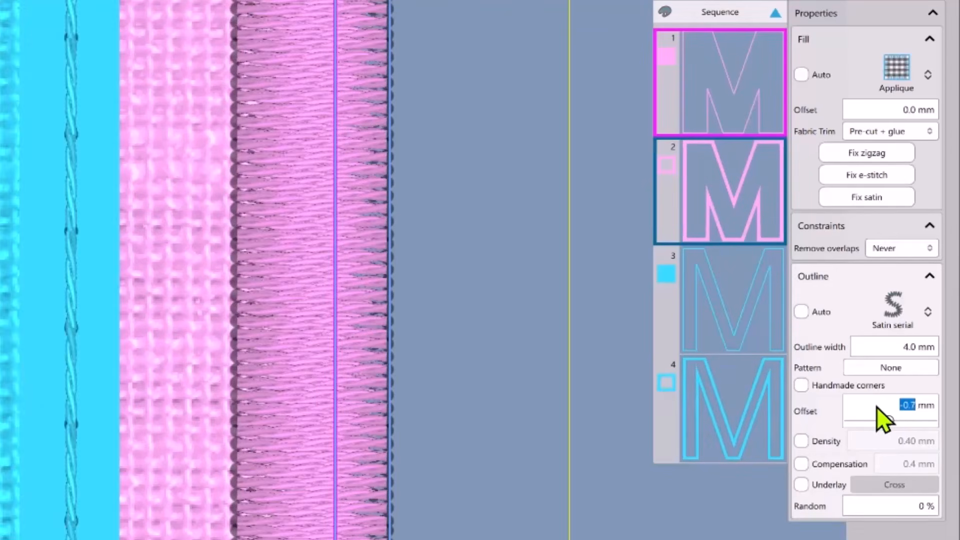
pyautogui.scroll(-2, 879, 415)
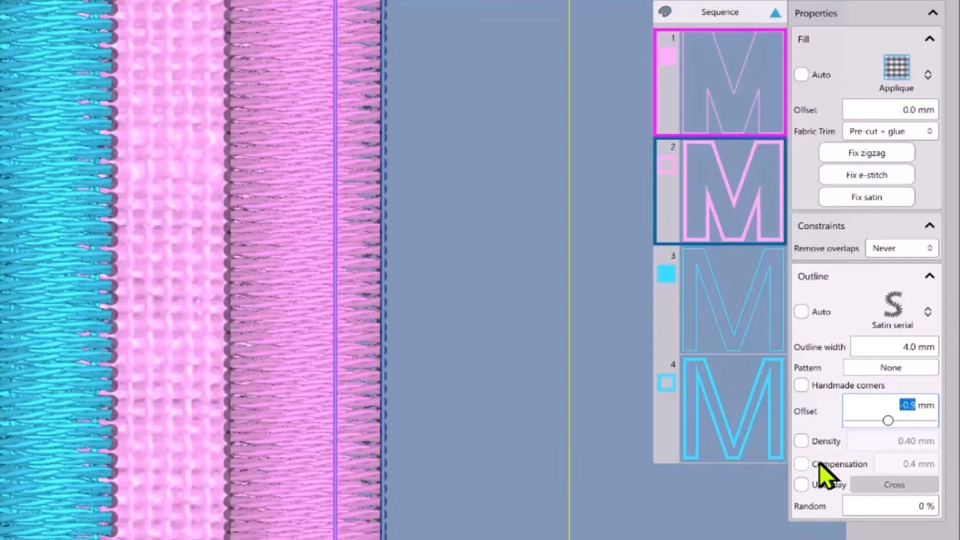
# - Enable custom density for the pink satin outline and set it to 0.45 mm
pyautogui.click(802, 445)
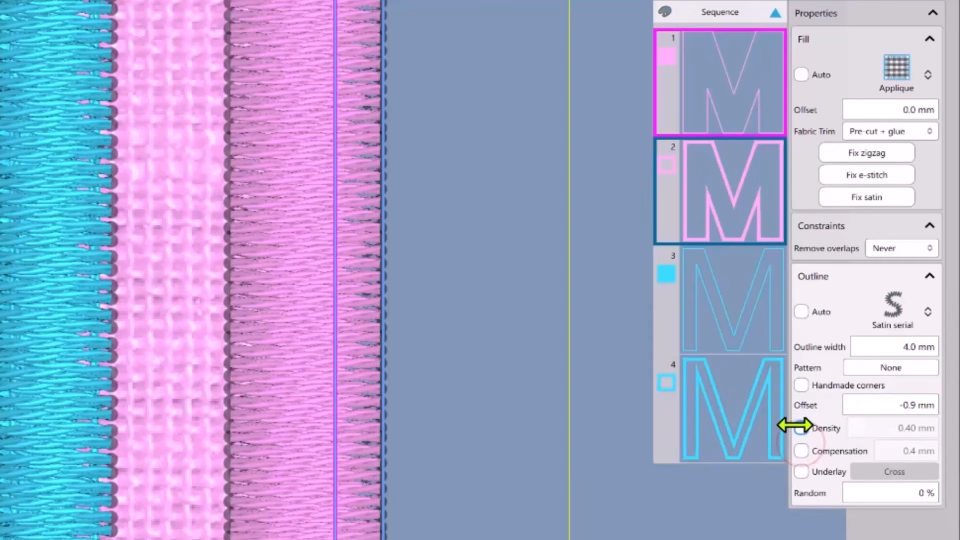
pyautogui.click(799, 428)
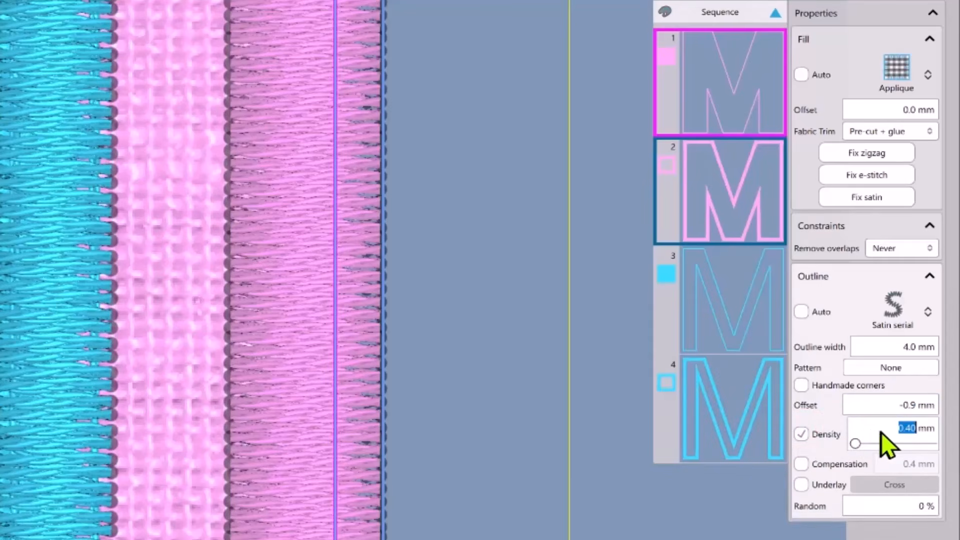
pyautogui.scroll(4, 882, 434)
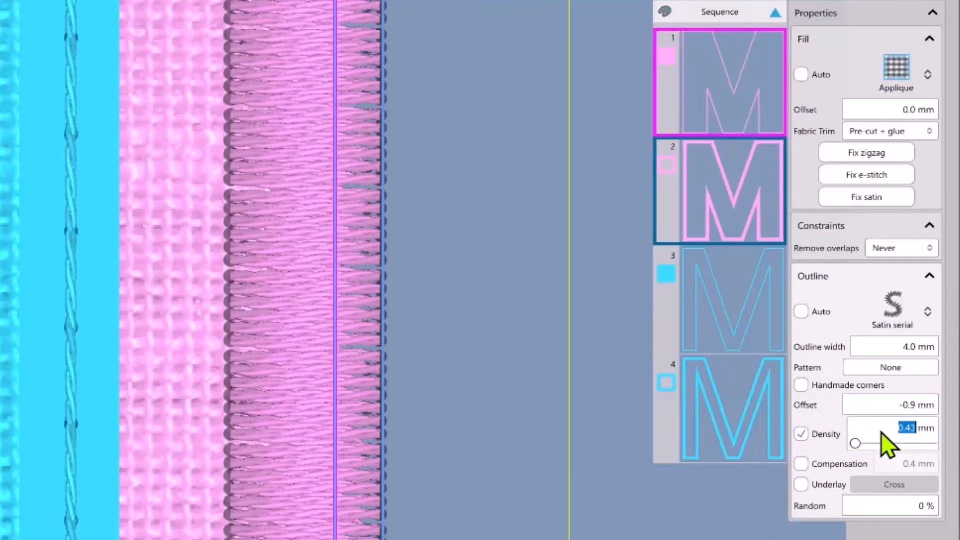
pyautogui.scroll(1, 882, 434)
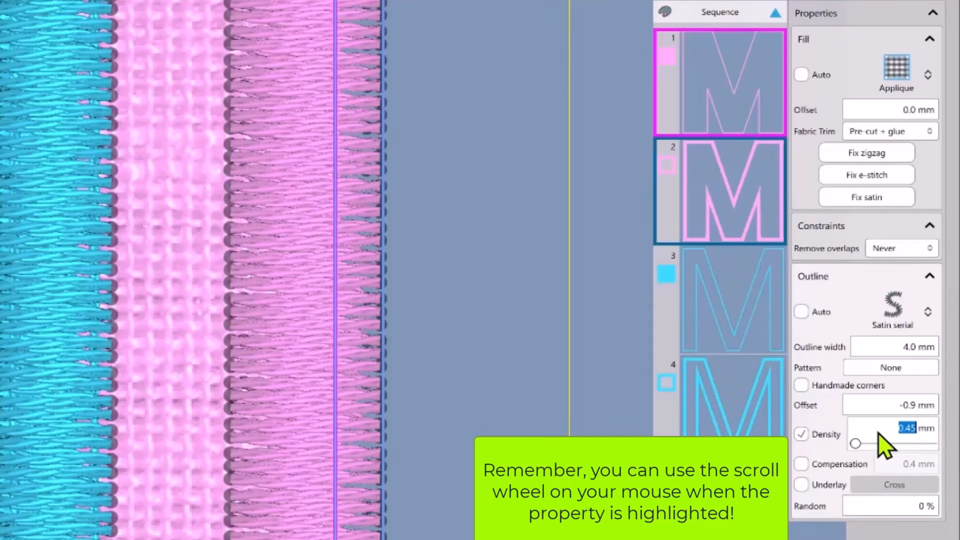
# - Enable a custom underlay for the pink satin outline and choose the Zigzag+ type
pyautogui.click(799, 485)
pyautogui.click(800, 472)
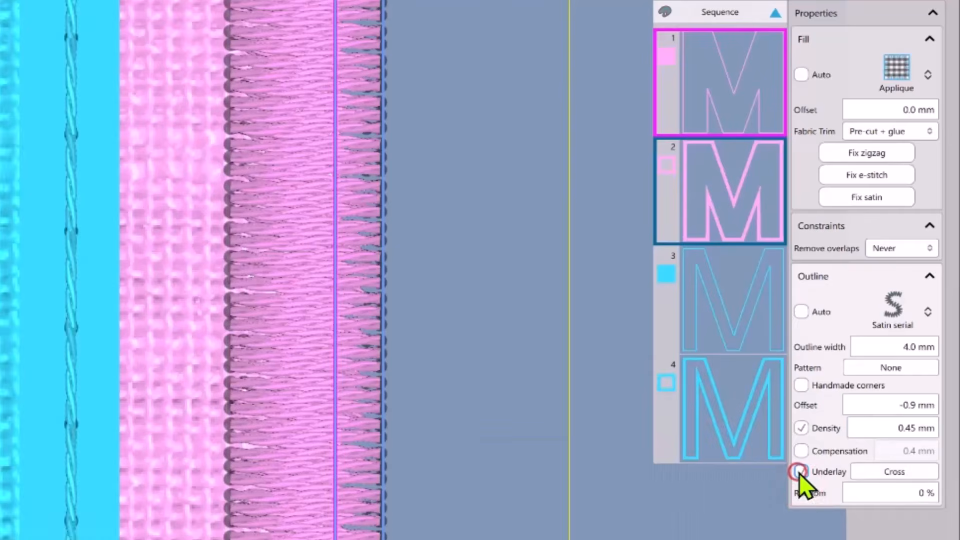
pyautogui.click(890, 475)
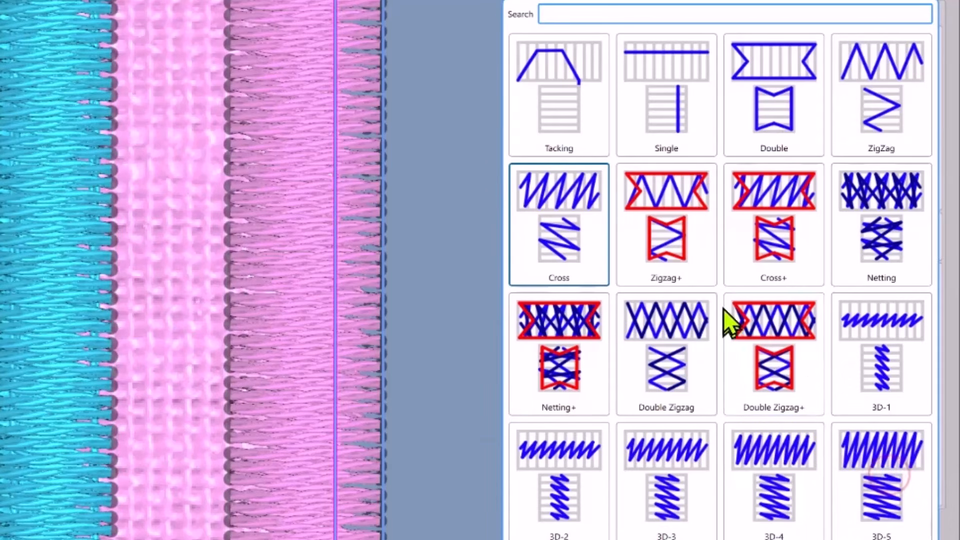
pyautogui.click(661, 212)
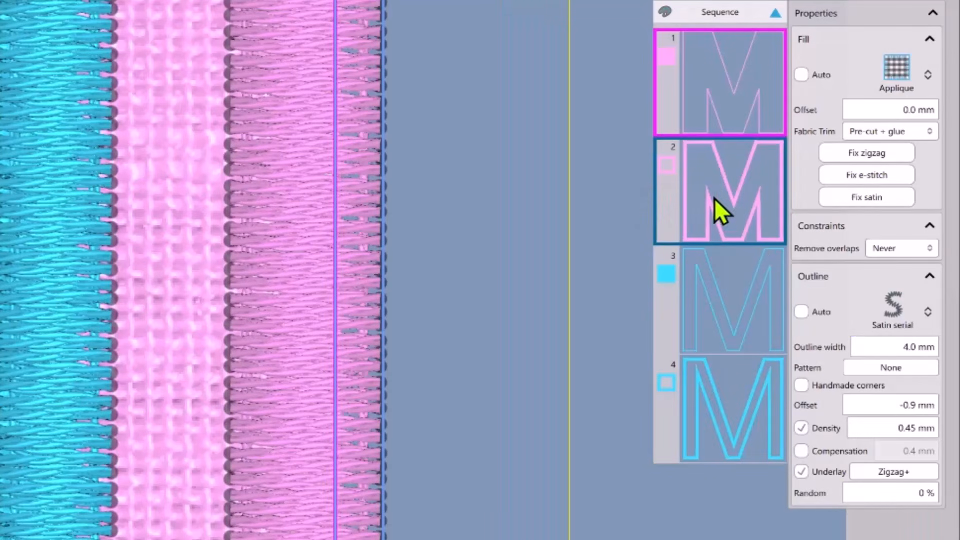
pyautogui.click(899, 471)
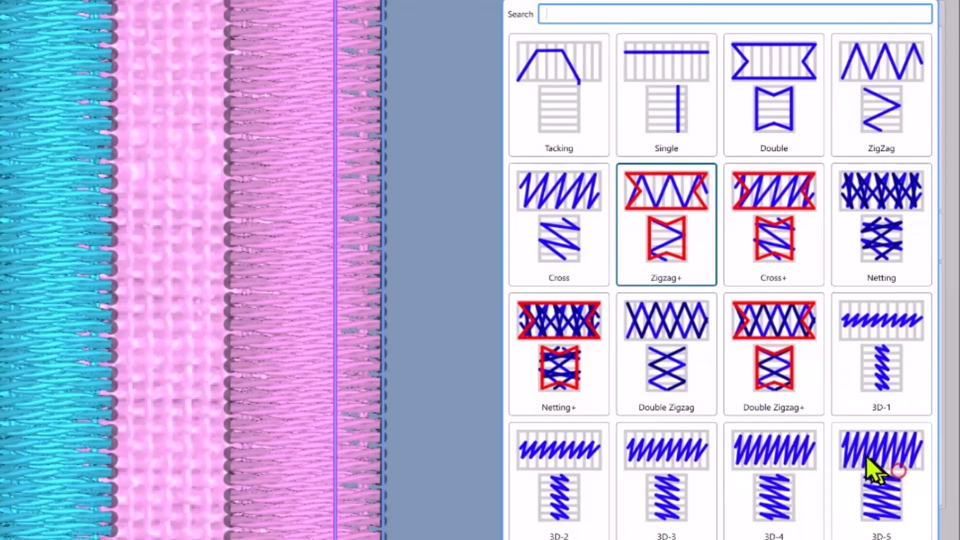
pyautogui.click(689, 254)
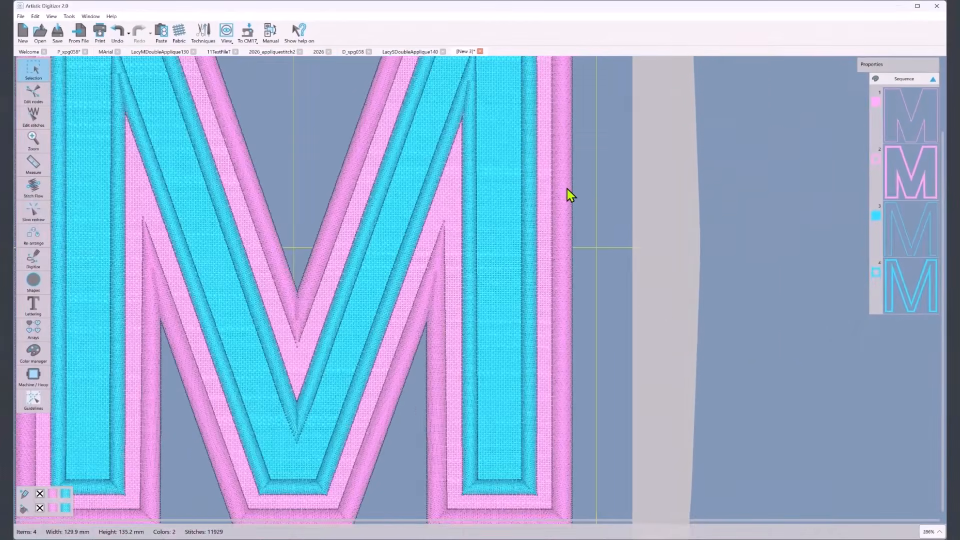
pyautogui.scroll(-1, 570, 195)
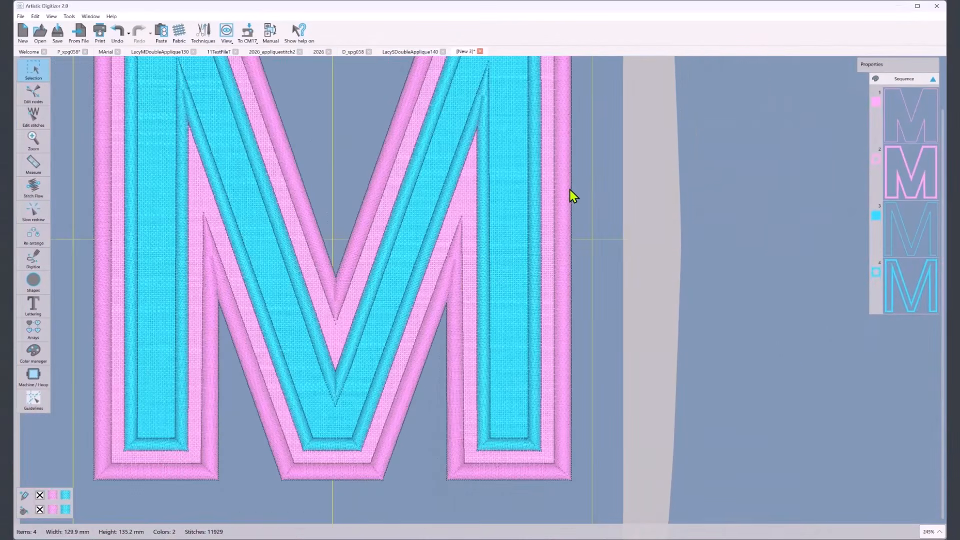
pyautogui.scroll(-2, 572, 196)
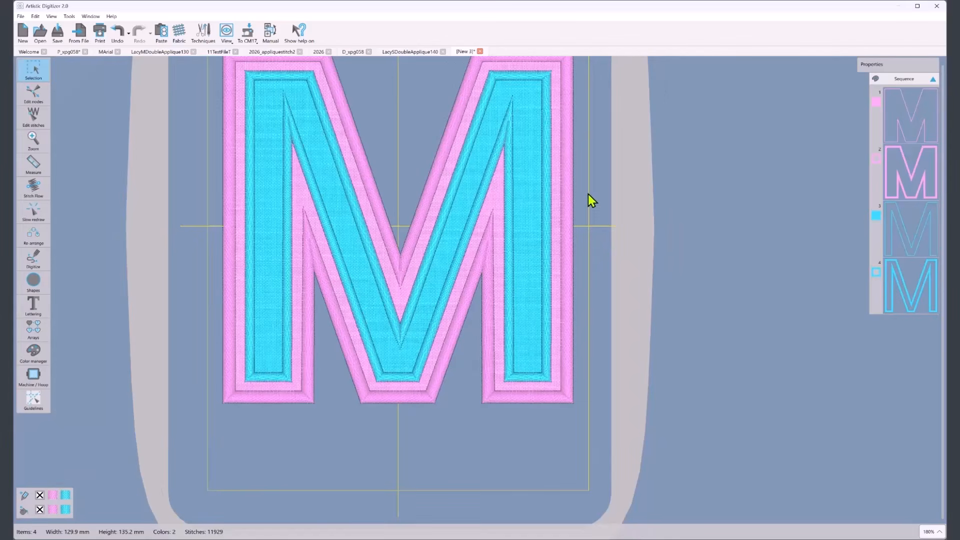
pyautogui.scroll(-1, 345, 200)
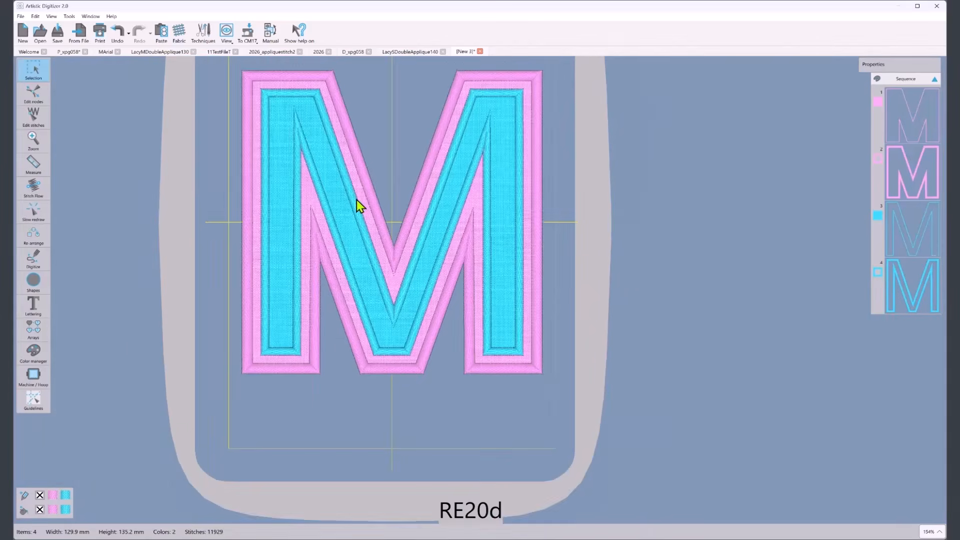
# - Examine the layered M from several zoom levels, comparing the pink and blue satin borders along the edges and inner corners
pyautogui.scroll(5, 361, 207)
pyautogui.scroll(-3, 364, 207)
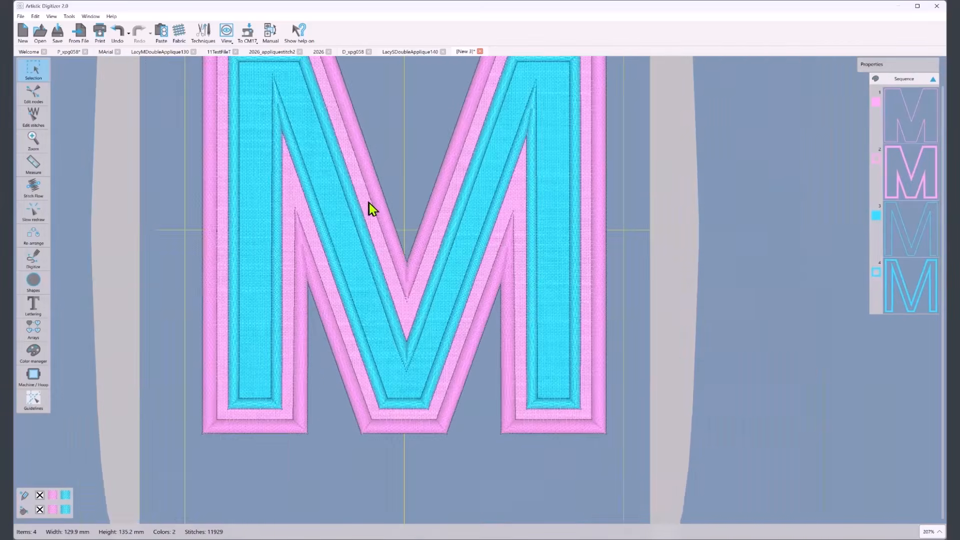
pyautogui.scroll(-1, 373, 209)
pyautogui.scroll(5, 385, 213)
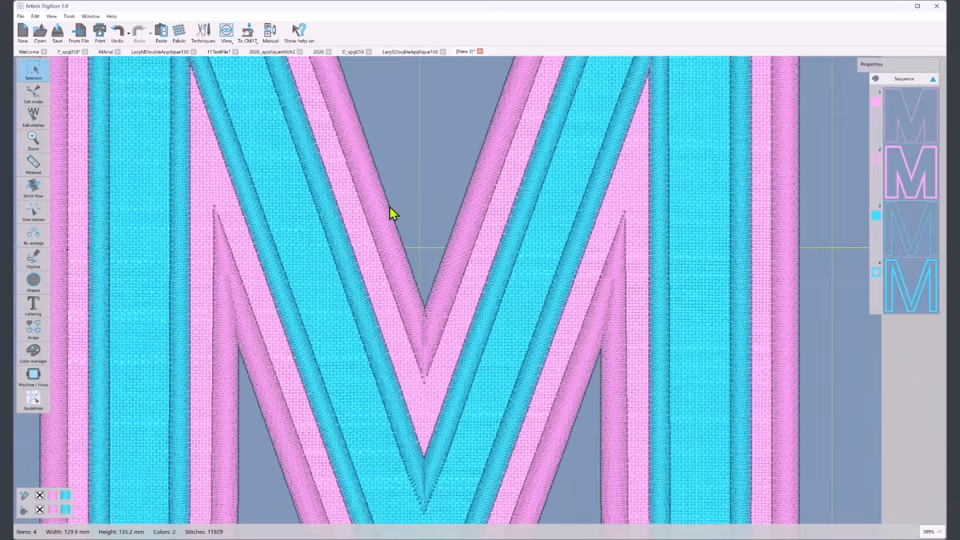
pyautogui.scroll(-1, 392, 210)
pyautogui.scroll(-2, 392, 207)
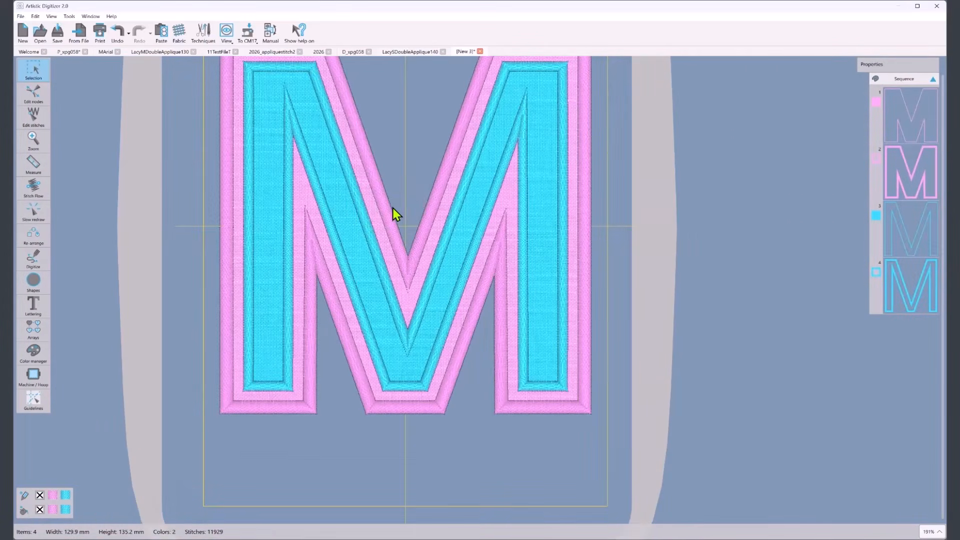
pyautogui.hscroll(-5, 393, 208)
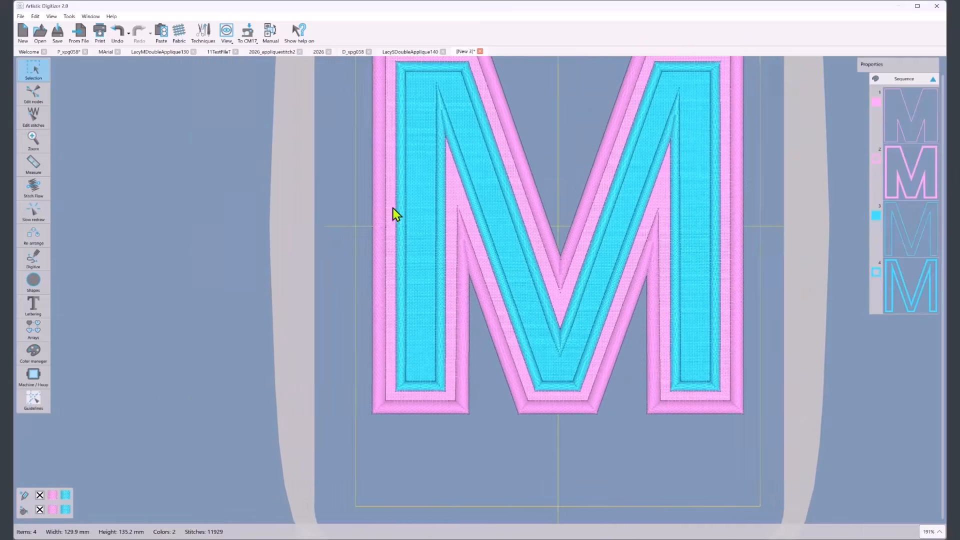
pyautogui.hscroll(5, 393, 208)
pyautogui.hscroll(2, 393, 209)
pyautogui.hscroll(-10, 393, 209)
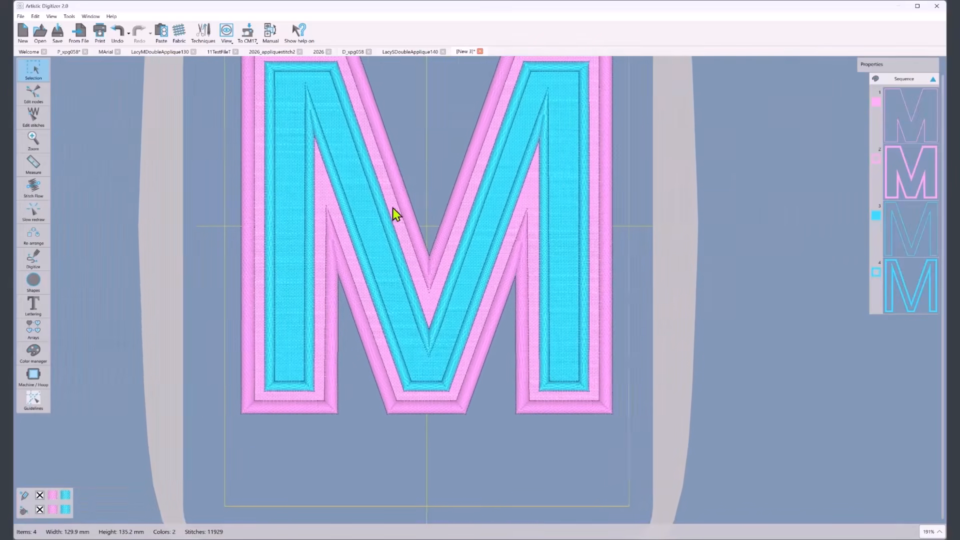
pyautogui.hscroll(10, 392, 208)
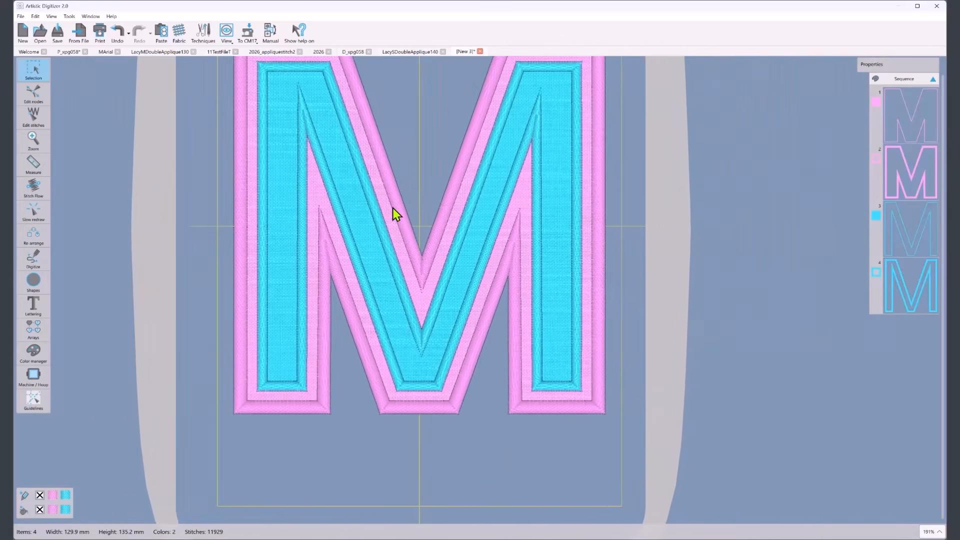
pyautogui.hscroll(-6, 396, 212)
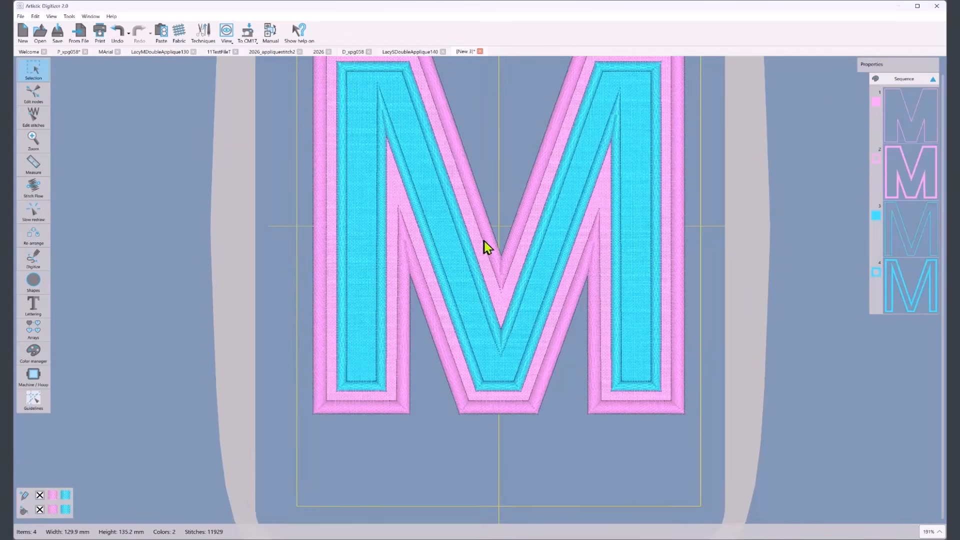
pyautogui.scroll(2, 515, 243)
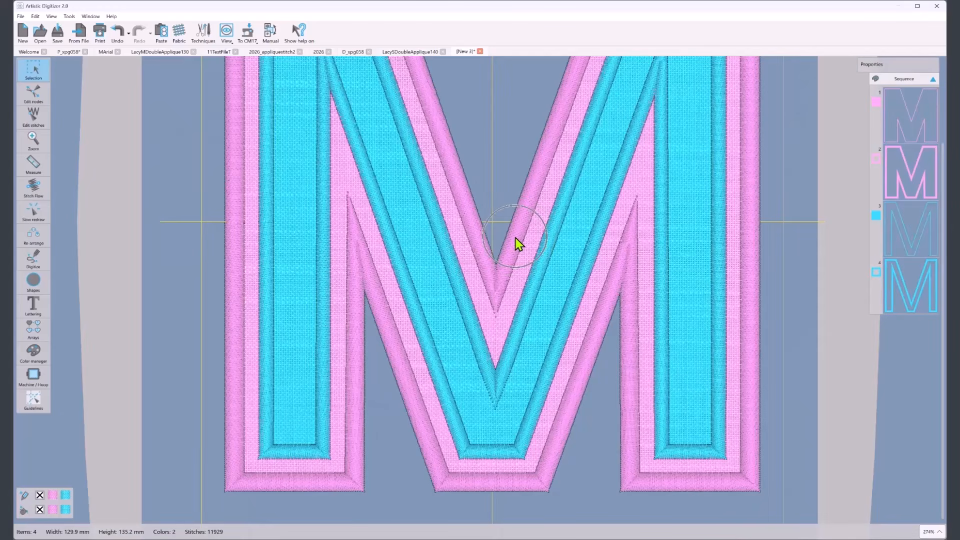
pyautogui.hscroll(5, 515, 242)
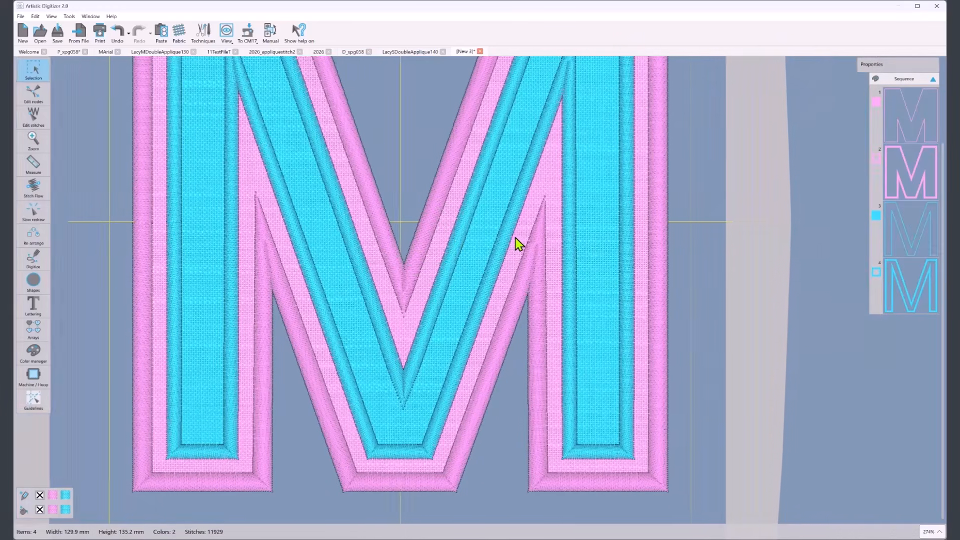
pyautogui.hscroll(-5, 515, 242)
pyautogui.hscroll(1, 515, 242)
pyautogui.hscroll(1, 518, 244)
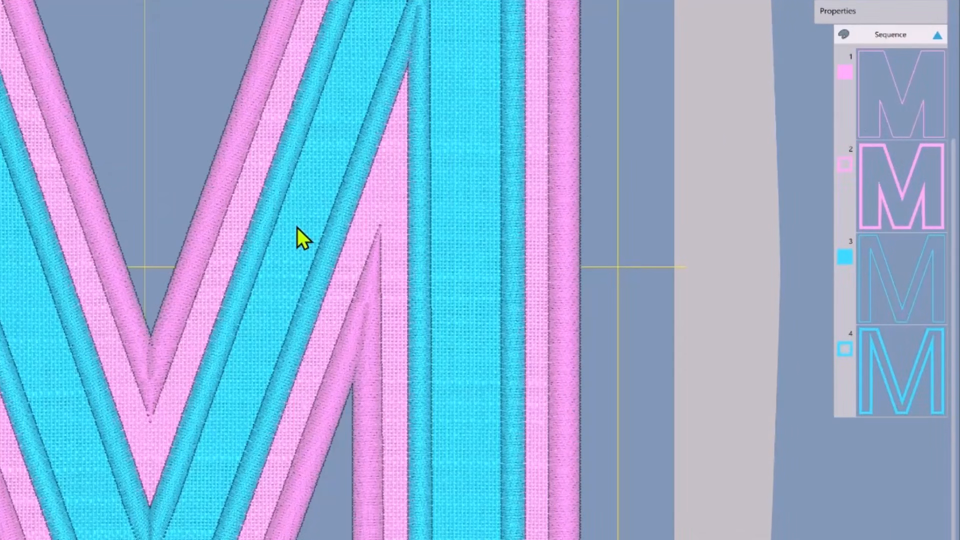
# - Compare the properties of the blue applique and its satin outline, and hide the satin outline in the design
pyautogui.click(889, 262)
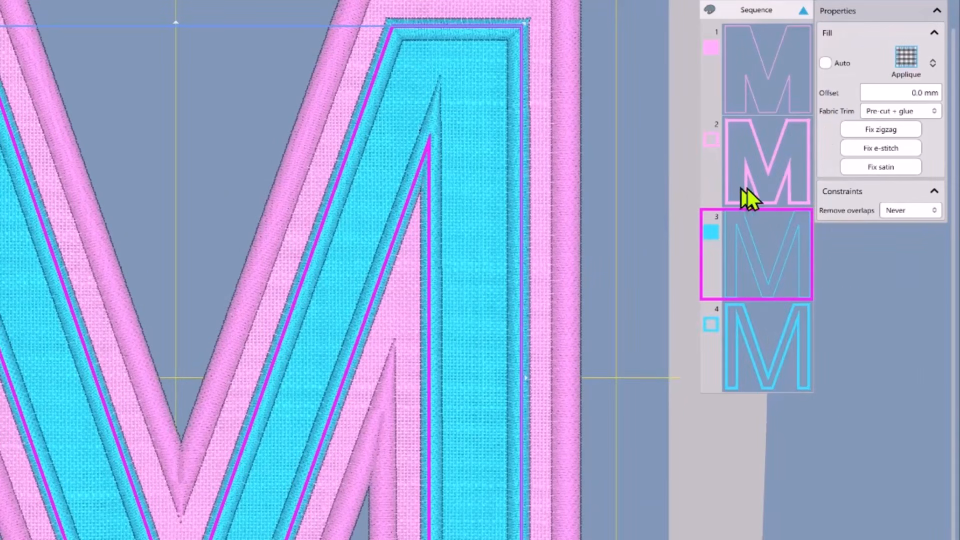
pyautogui.scroll(4, 519, 205)
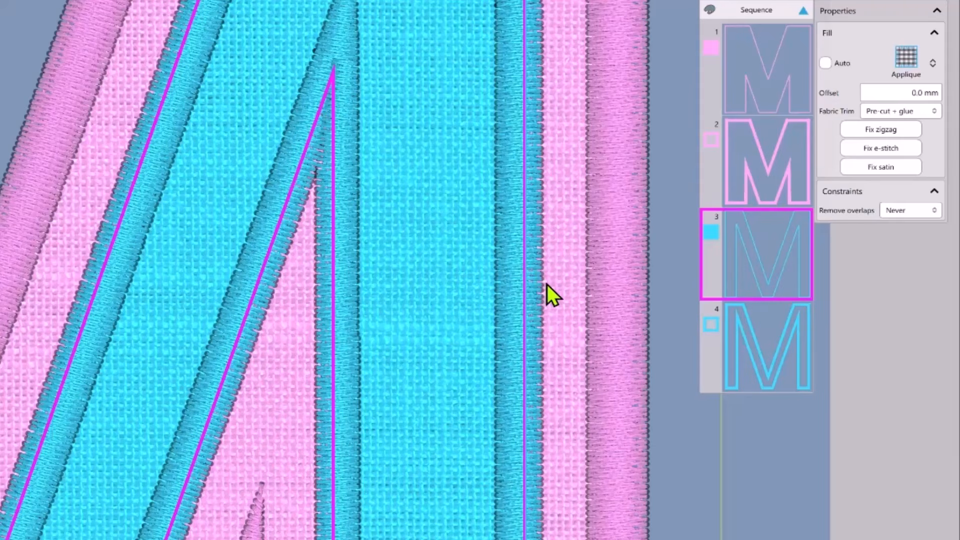
pyautogui.click(742, 320)
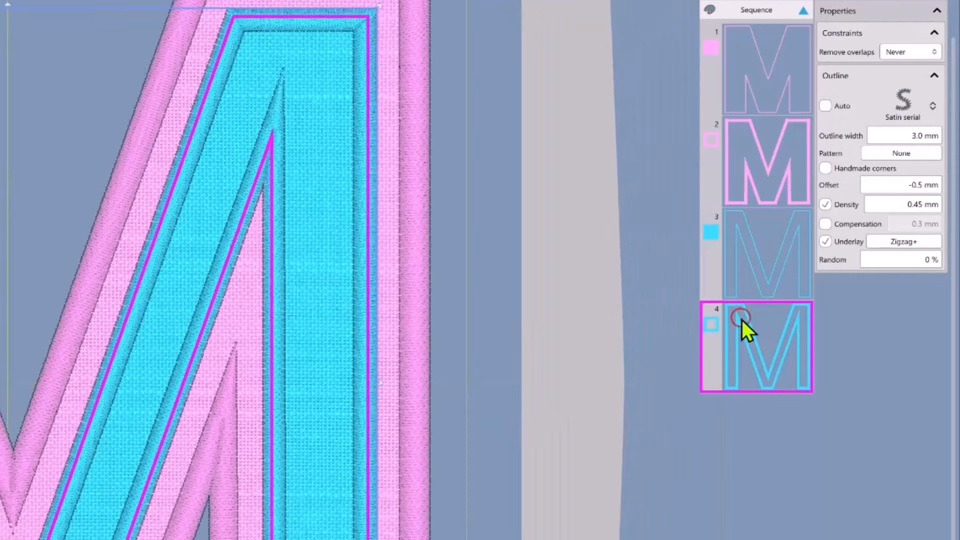
pyautogui.rightClick(365, 227)
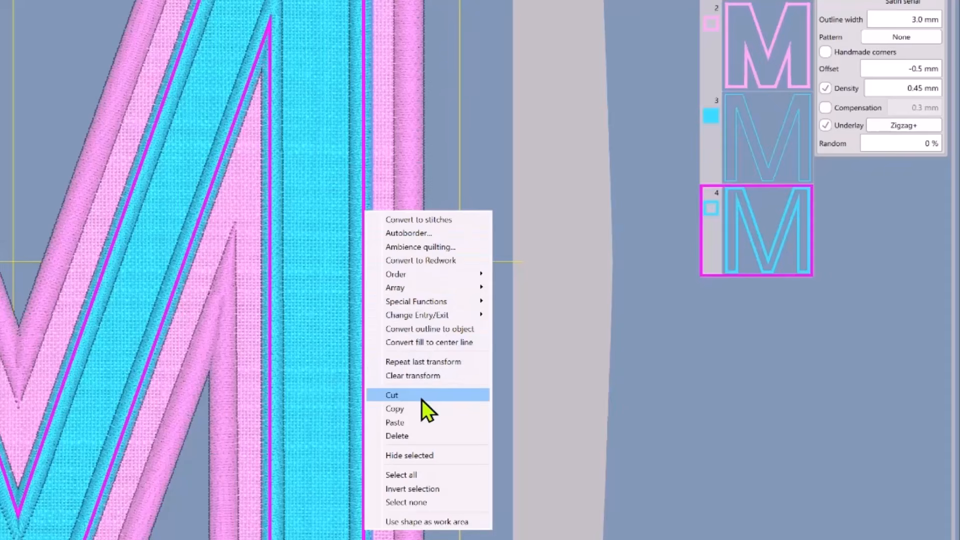
pyautogui.click(426, 454)
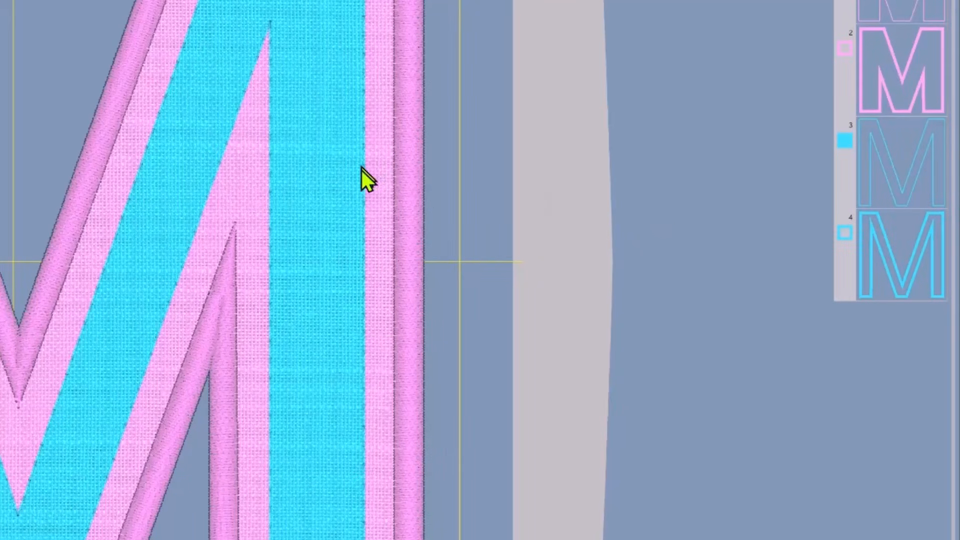
# - Reselect the blue satin outline, hide it again from the sequence, and examine the blue applique's bare edge up close
pyautogui.click(883, 234)
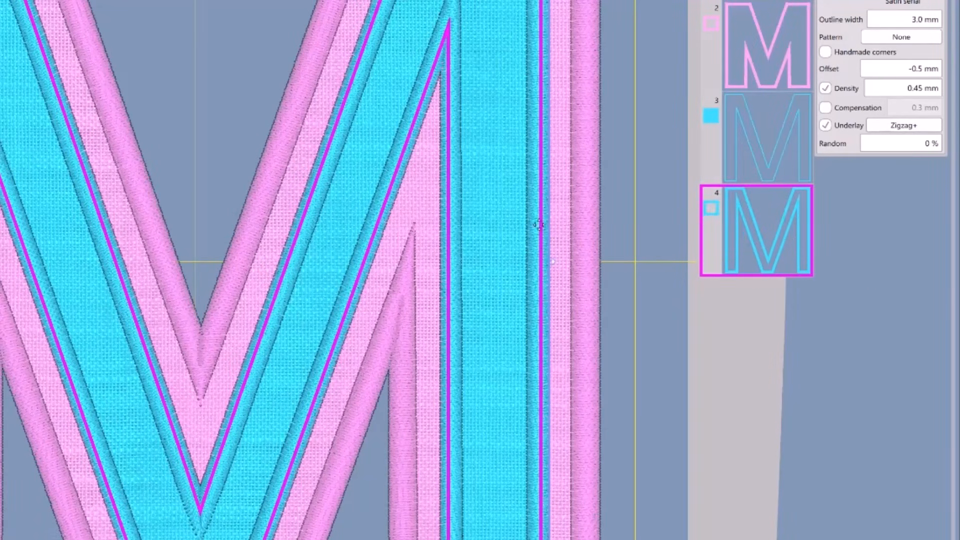
pyautogui.rightClick(736, 221)
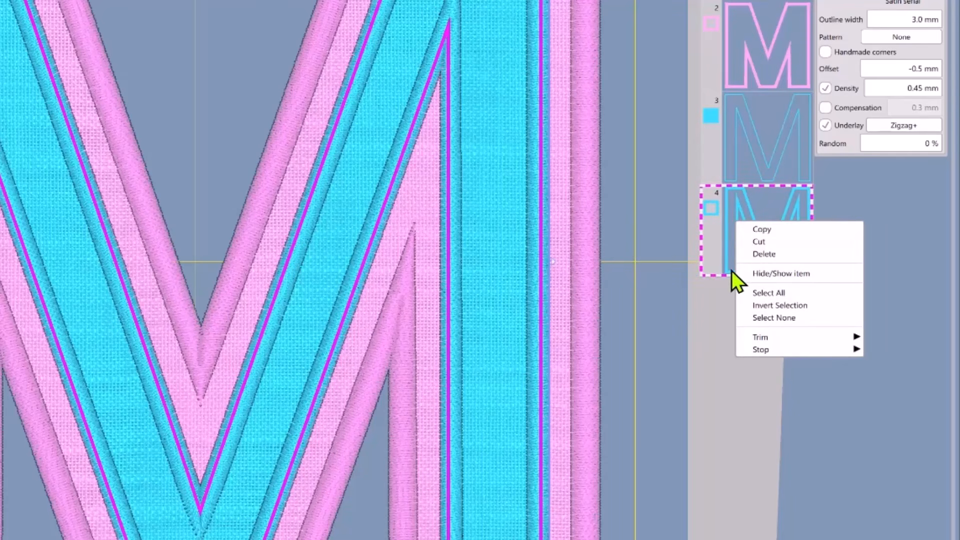
pyautogui.click(766, 275)
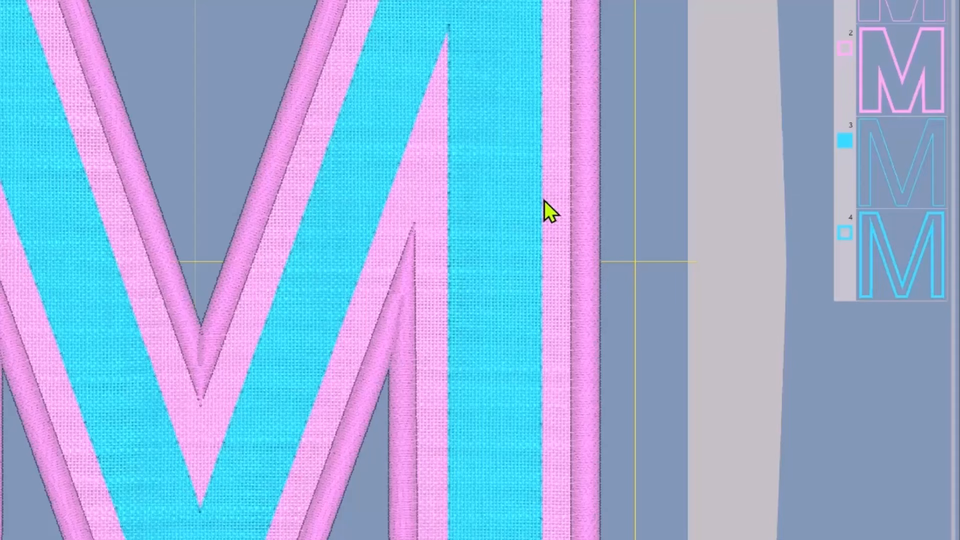
pyautogui.scroll(5, 544, 200)
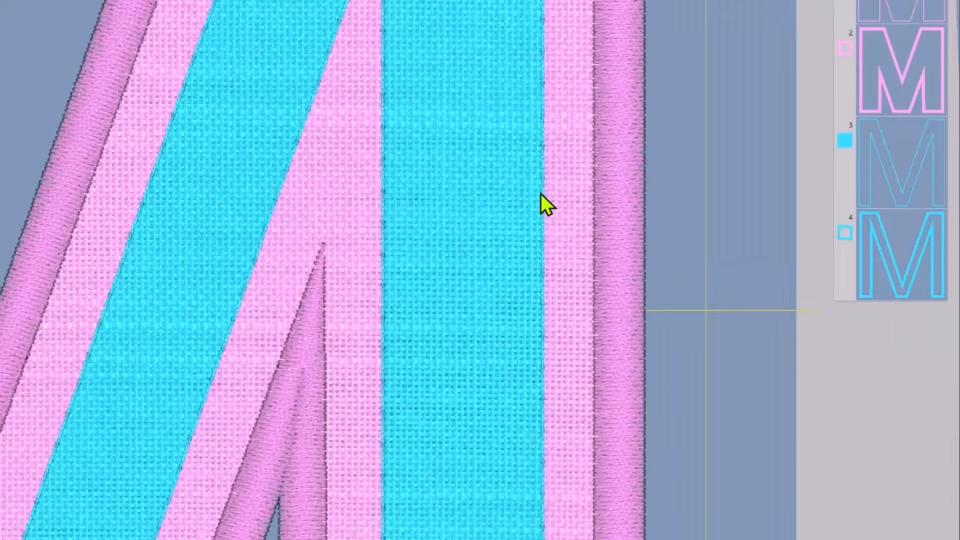
pyautogui.scroll(2, 542, 196)
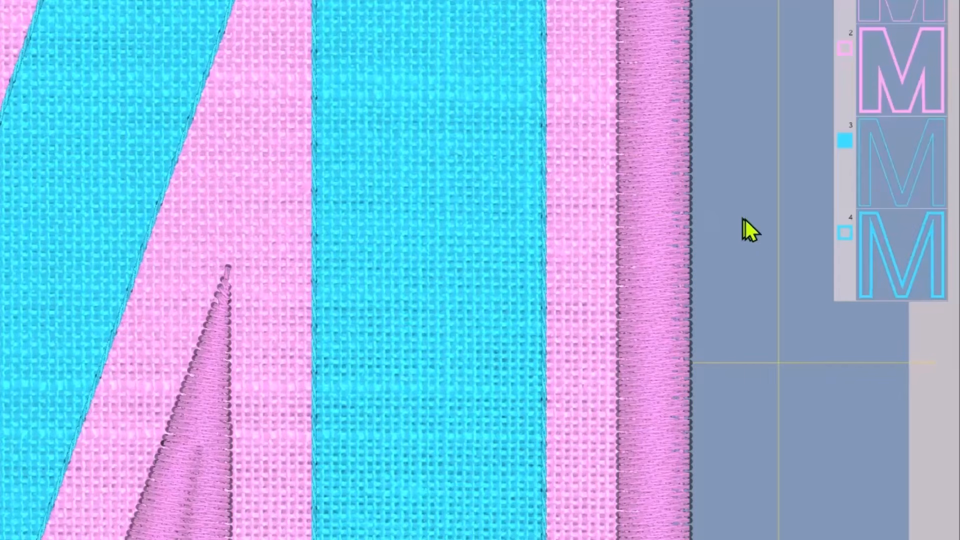
# - Bring the blue satin outline back into view and compare its path with that of the blue applique
pyautogui.click(897, 262)
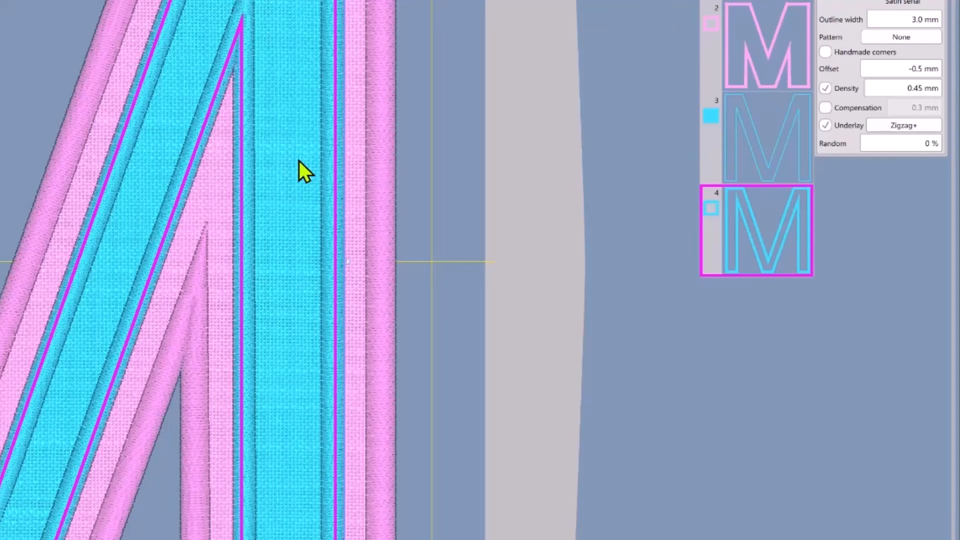
pyautogui.click(749, 135)
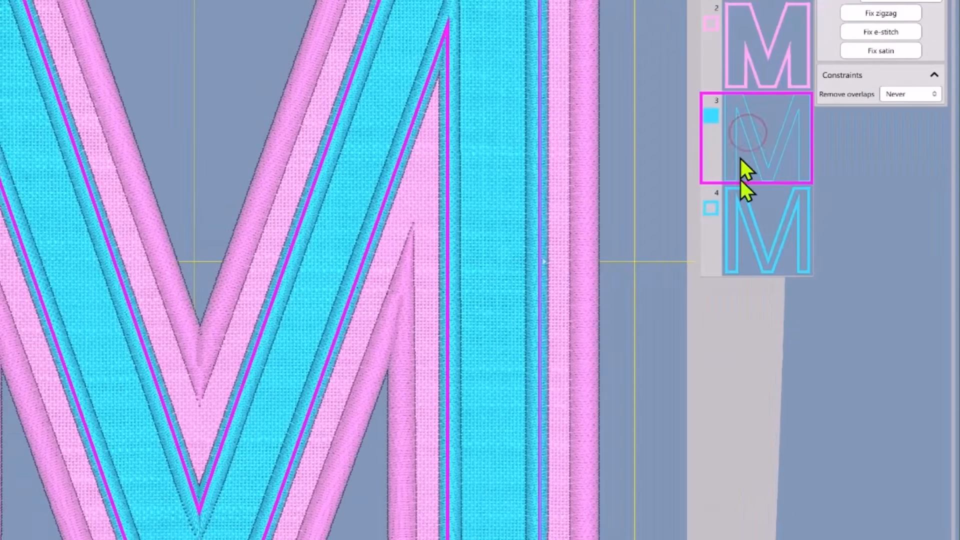
pyautogui.click(740, 233)
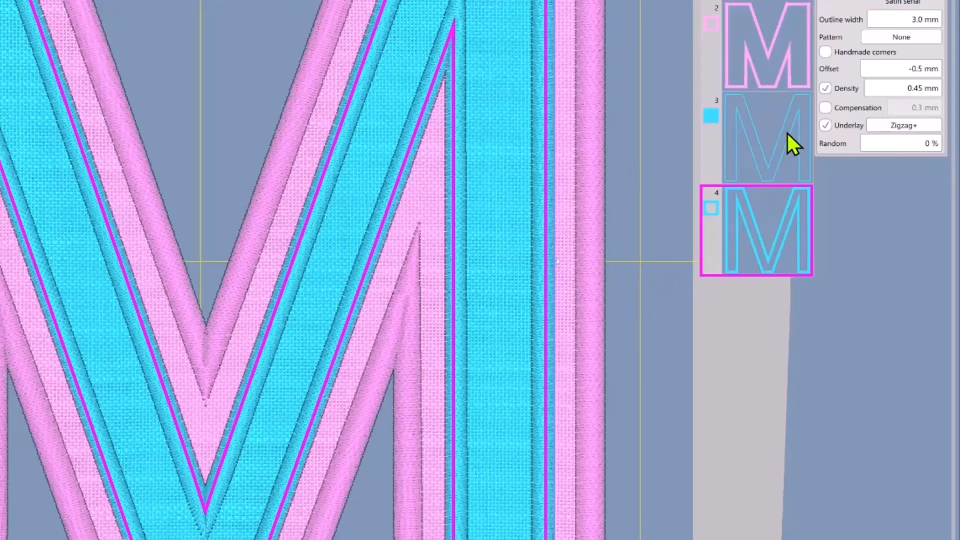
# - Create an outside autoborder from the blue applique with a 0 mm distance and the Running stitch type
pyautogui.click(792, 145)
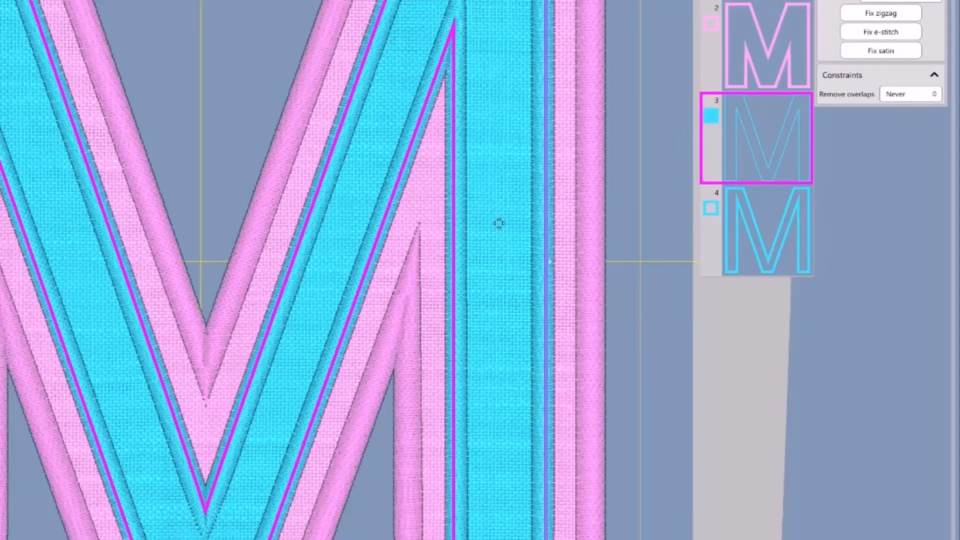
pyautogui.rightClick(514, 203)
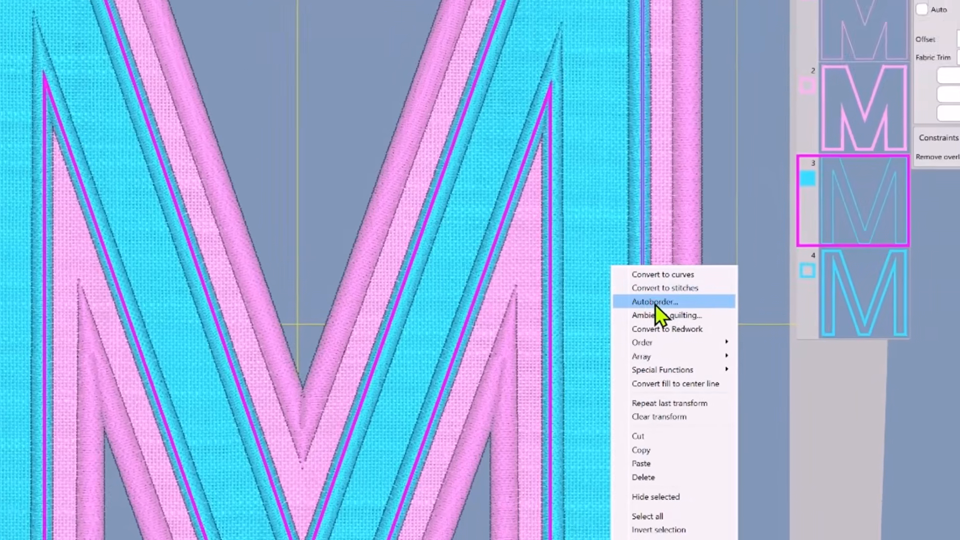
pyautogui.click(559, 240)
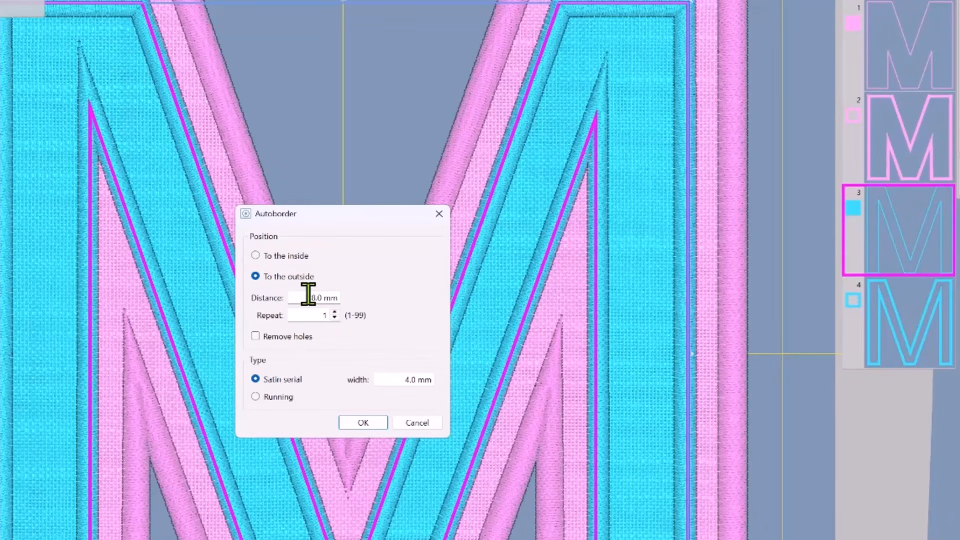
pyautogui.moveTo(308, 294); pyautogui.dragTo(350, 296)
pyautogui.write('0')
pyautogui.click(255, 397)
pyautogui.click(363, 424)
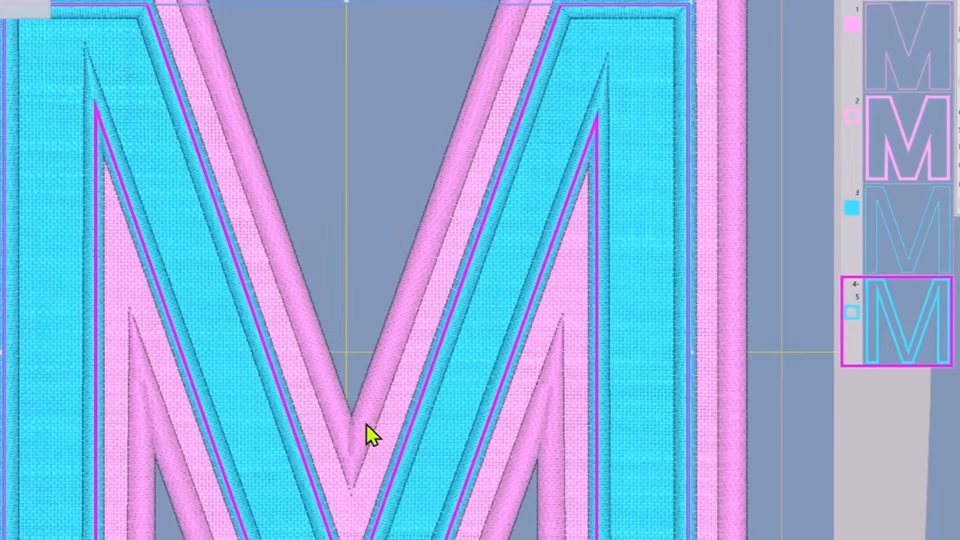
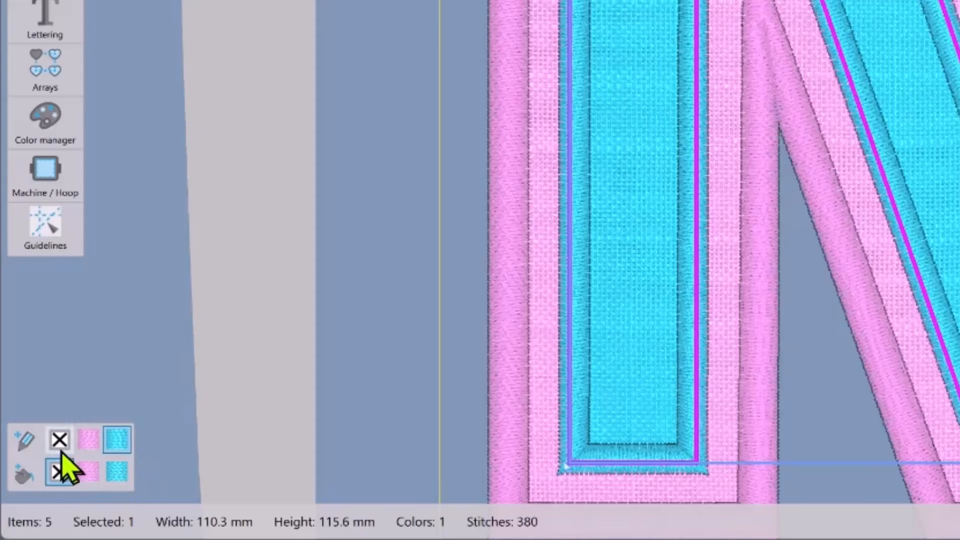
# - Recolor the new running border to off-white #fffef5 and deselect it
pyautogui.click(20, 439)
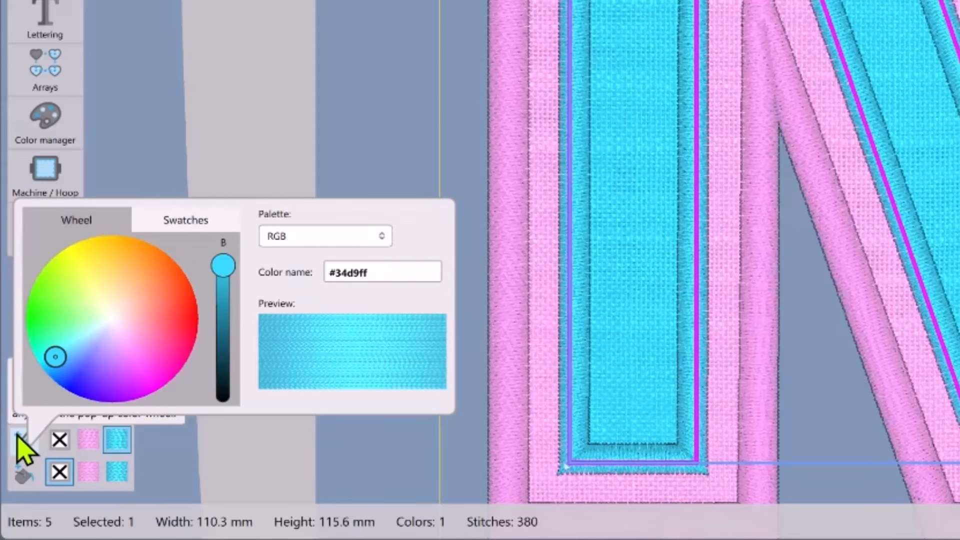
pyautogui.click(110, 315)
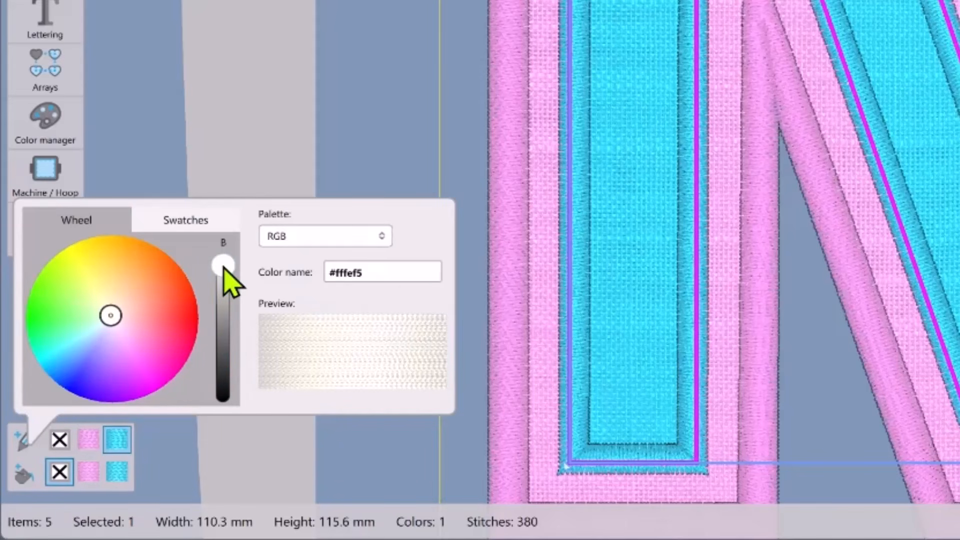
pyautogui.click(381, 106)
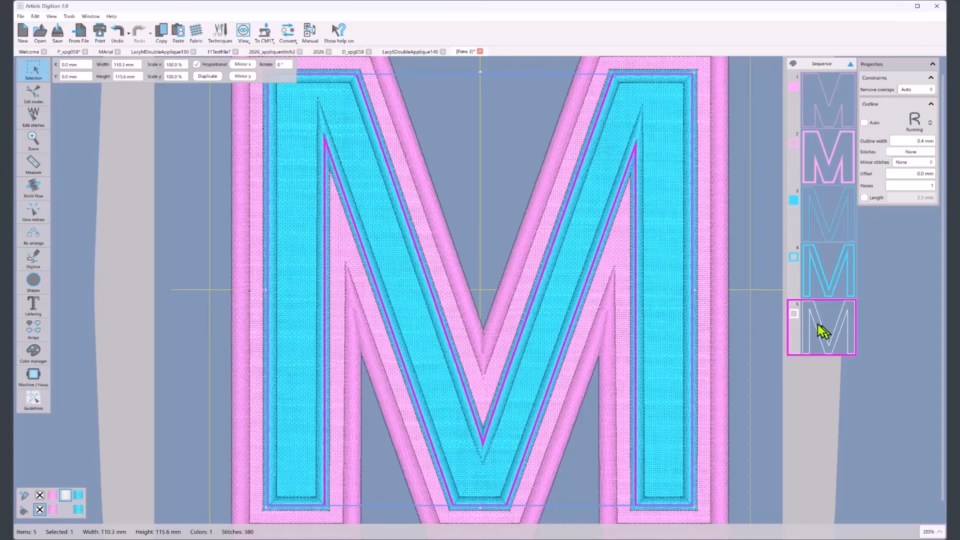
pyautogui.click(738, 299)
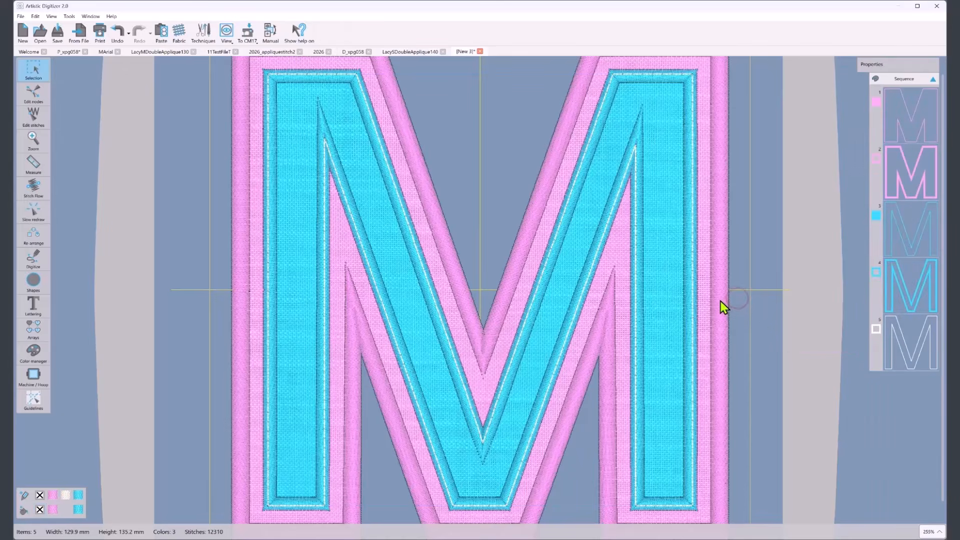
# - Select the off-white running line on the blue satin border and set its offset to -0.5 mm
pyautogui.scroll(5, 703, 293)
pyautogui.scroll(3, 704, 294)
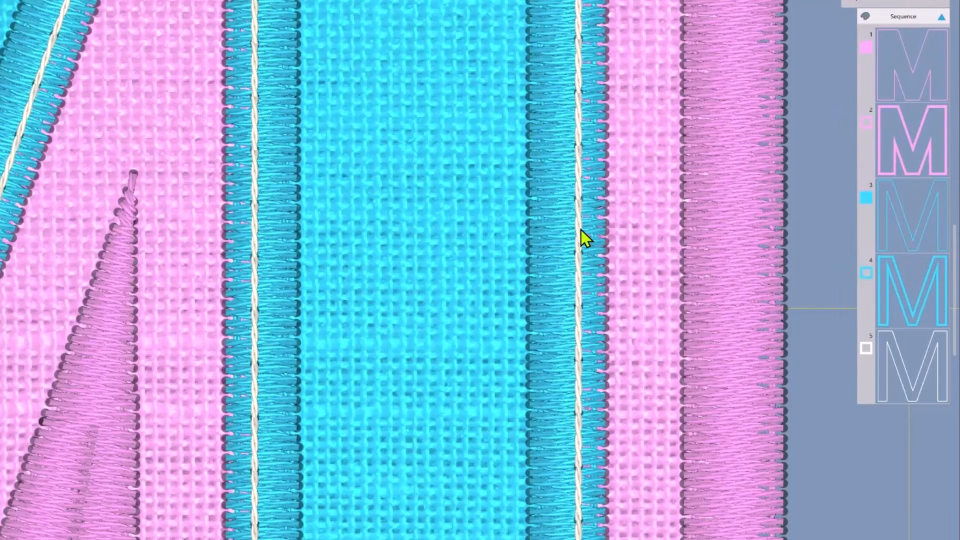
pyautogui.click(898, 349)
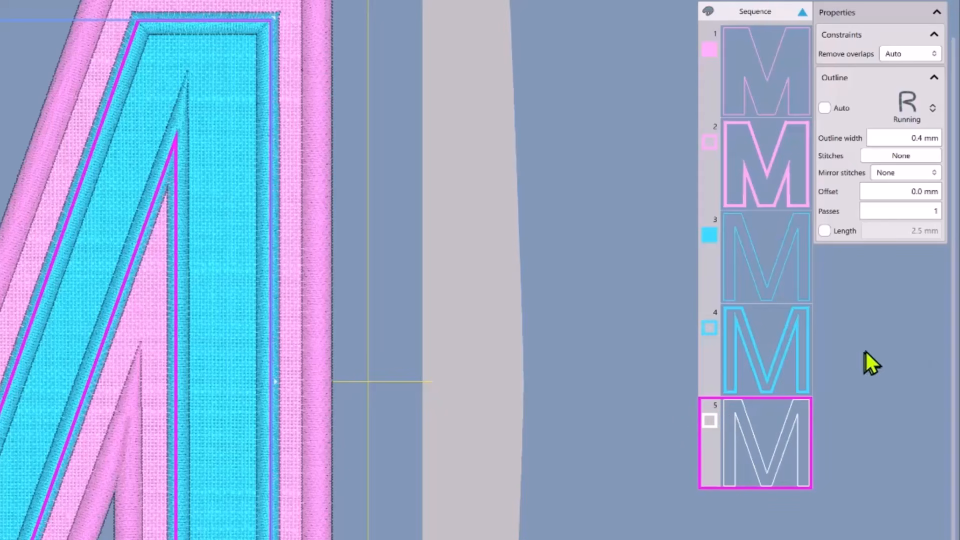
pyautogui.click(899, 191)
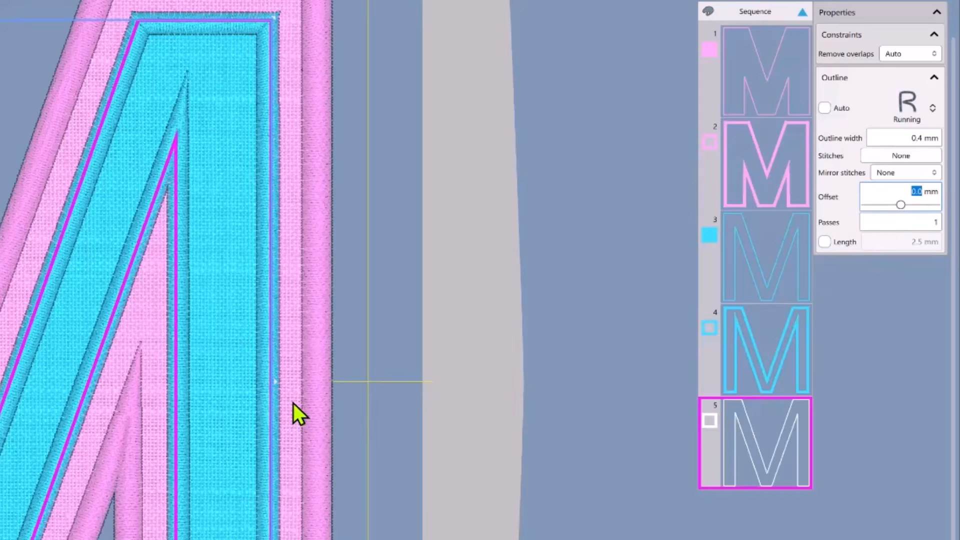
pyautogui.scroll(5, 293, 402)
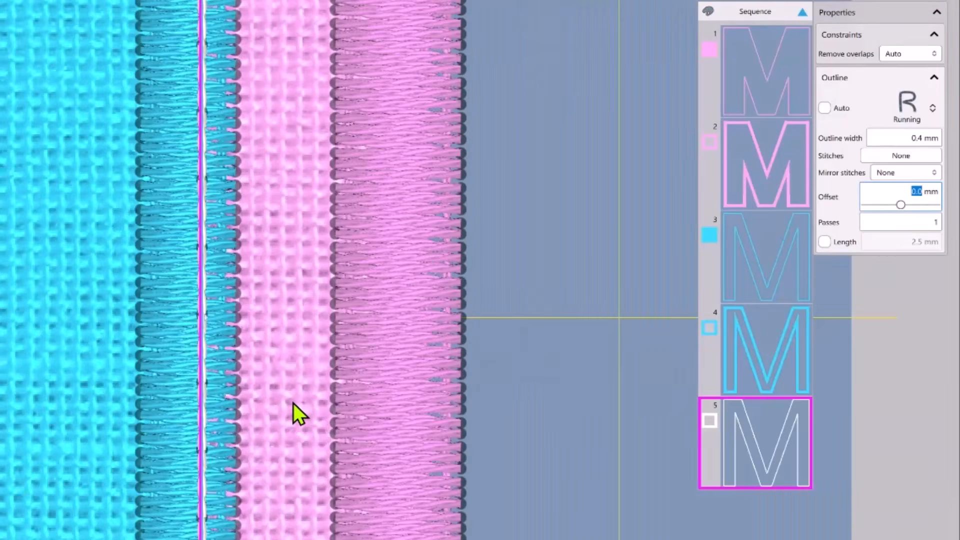
pyautogui.scroll(1, 293, 403)
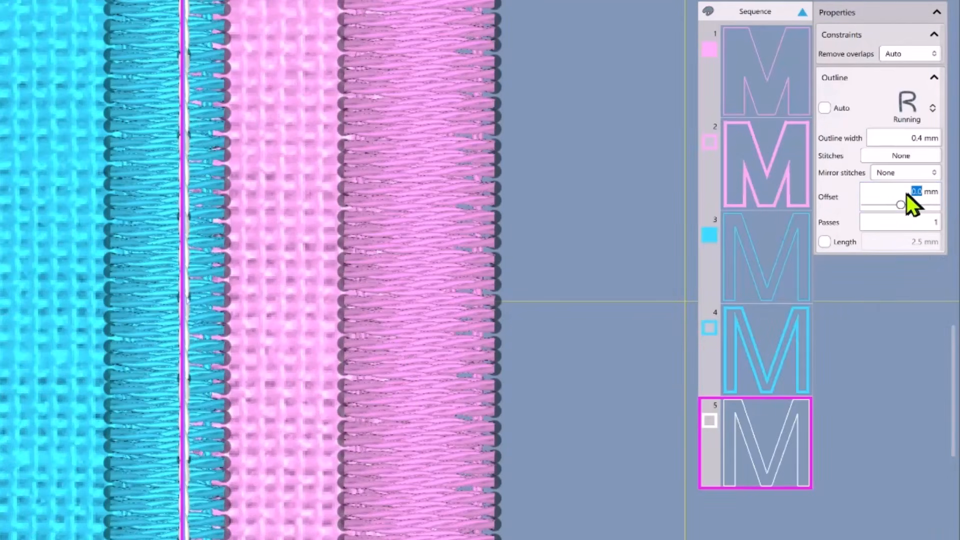
pyautogui.scroll(-2, 907, 194)
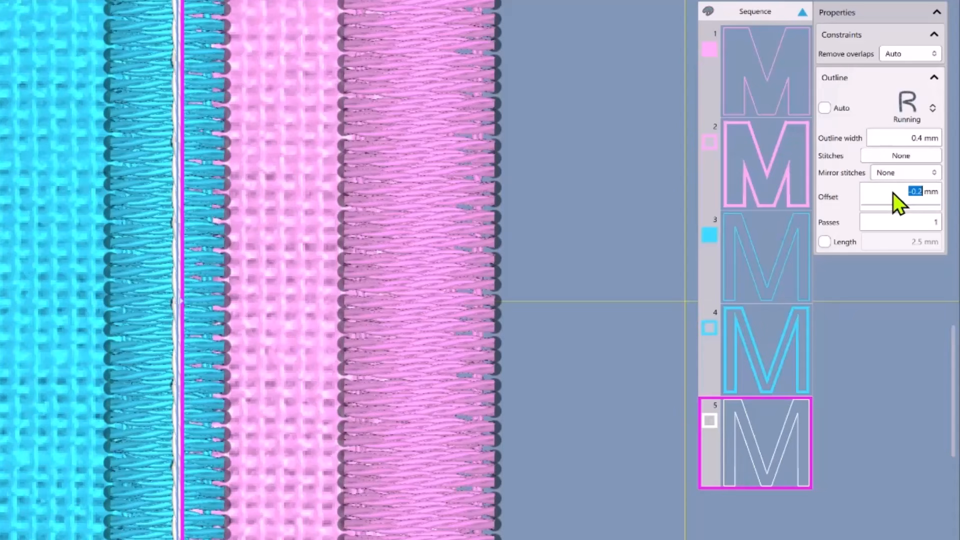
pyautogui.scroll(-2, 893, 193)
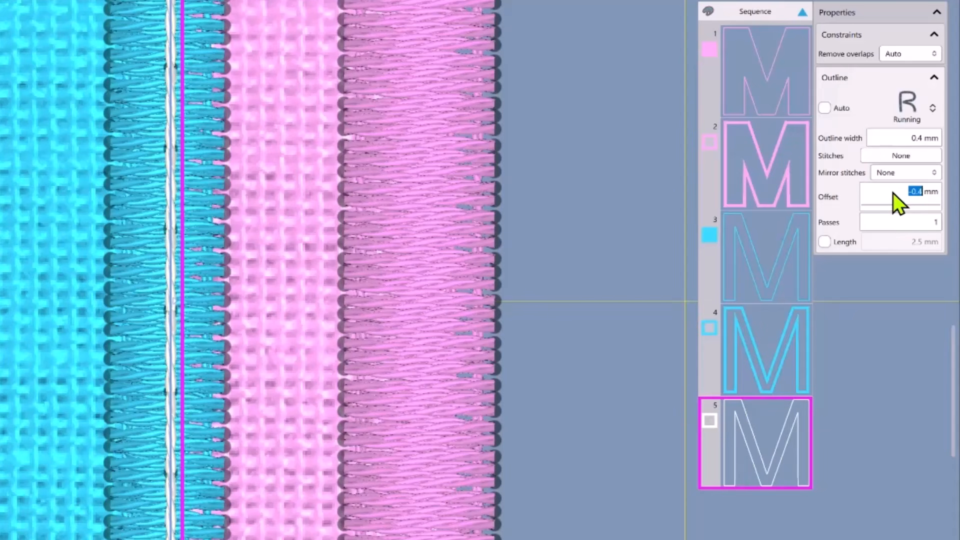
pyautogui.scroll(-1, 893, 193)
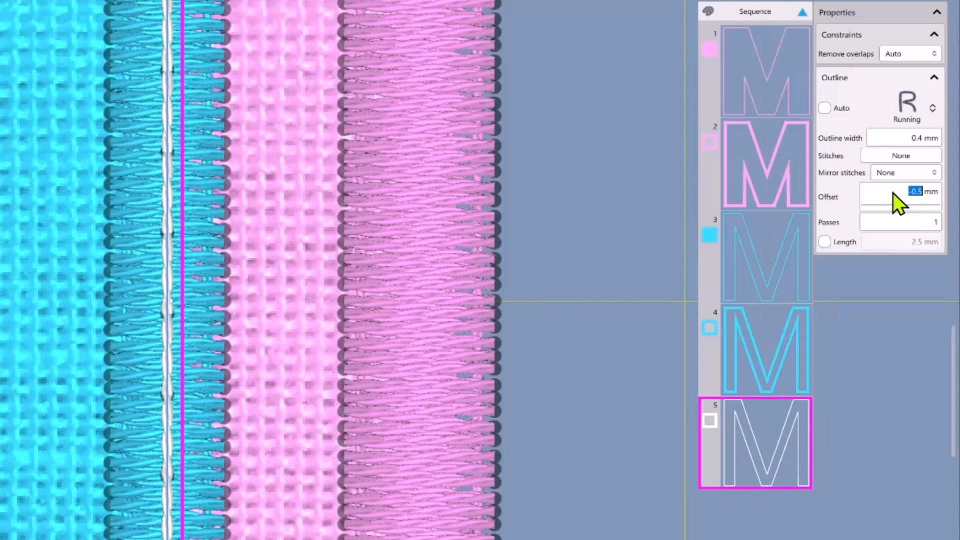
pyautogui.scroll(1, 893, 193)
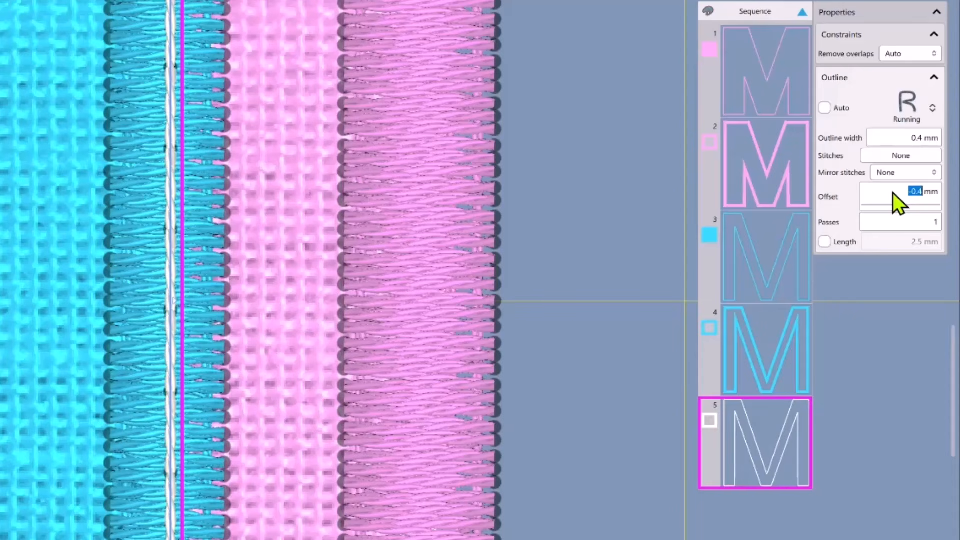
pyautogui.scroll(-1, 892, 193)
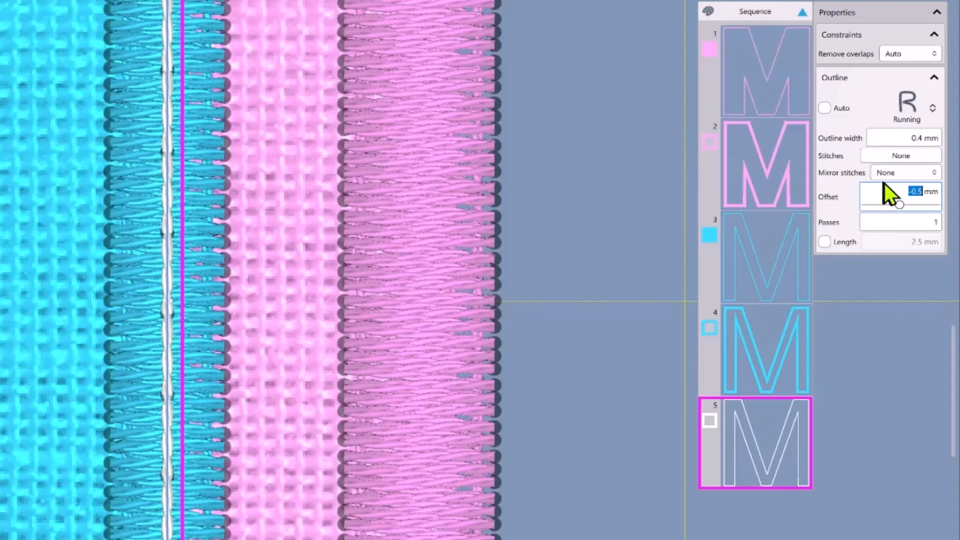
# - Set a fixed stitch length of 2.2 mm for the off-white running line and apply the Double stitch
pyautogui.click(827, 241)
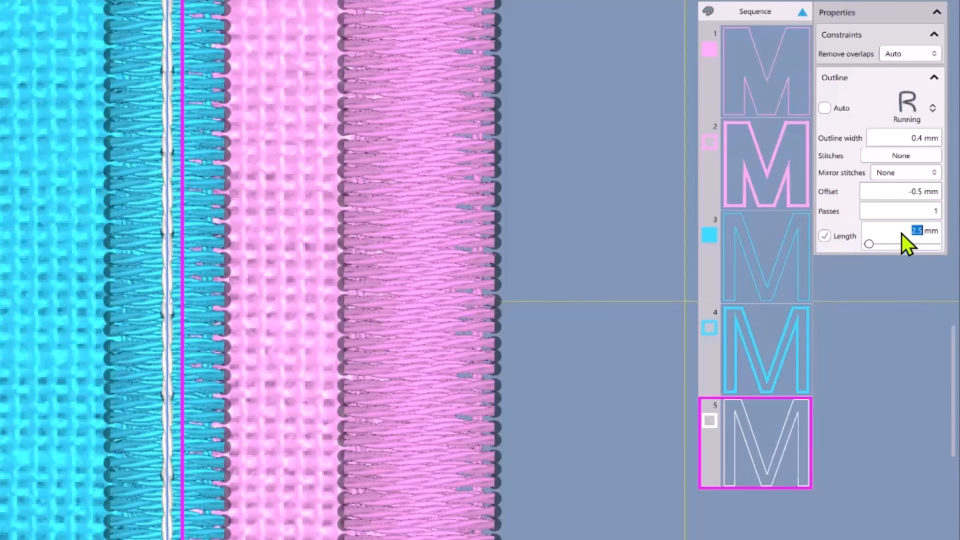
pyautogui.scroll(-3, 901, 233)
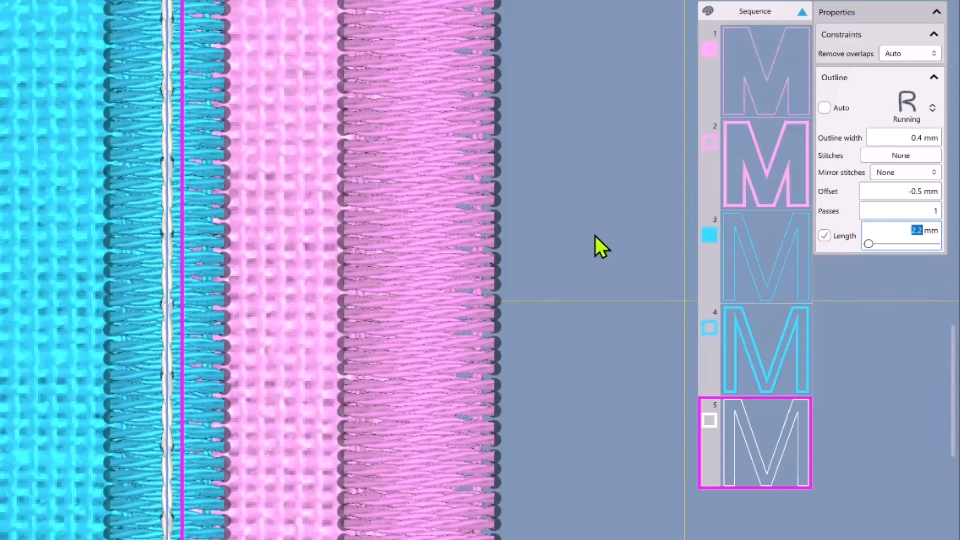
pyautogui.click(896, 158)
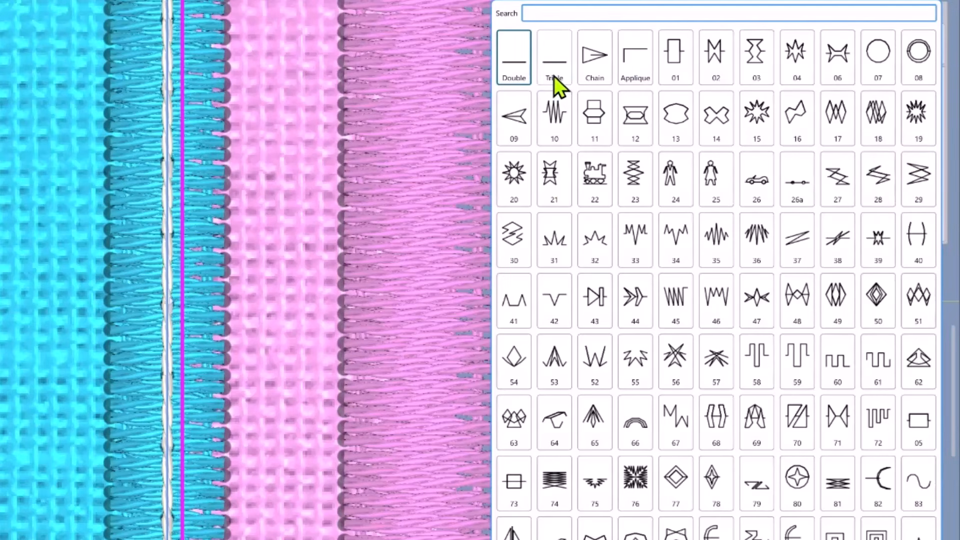
pyautogui.click(511, 71)
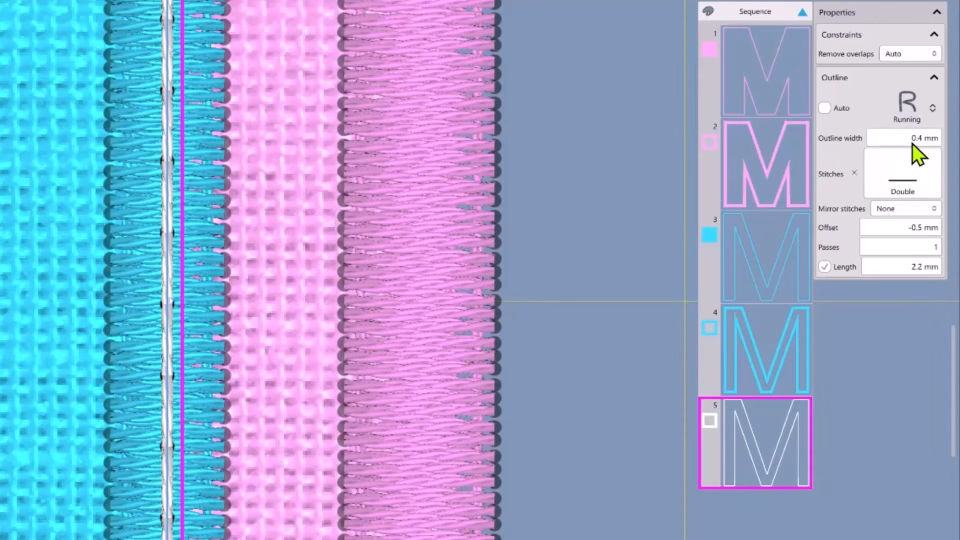
# - Try a 0.5 mm outline width on the running line and return it to 0.4 mm
pyautogui.click(892, 135)
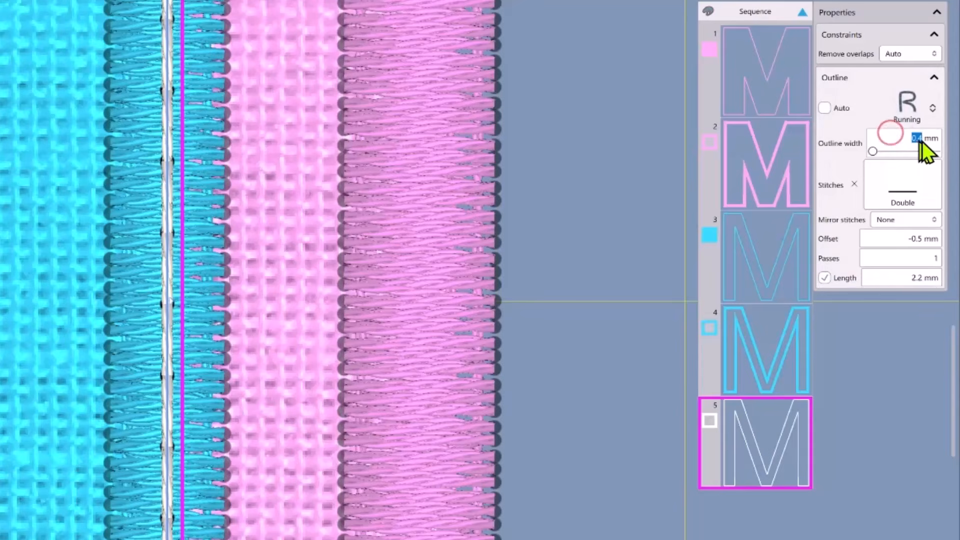
pyautogui.press('Up')
pyautogui.press('Down')
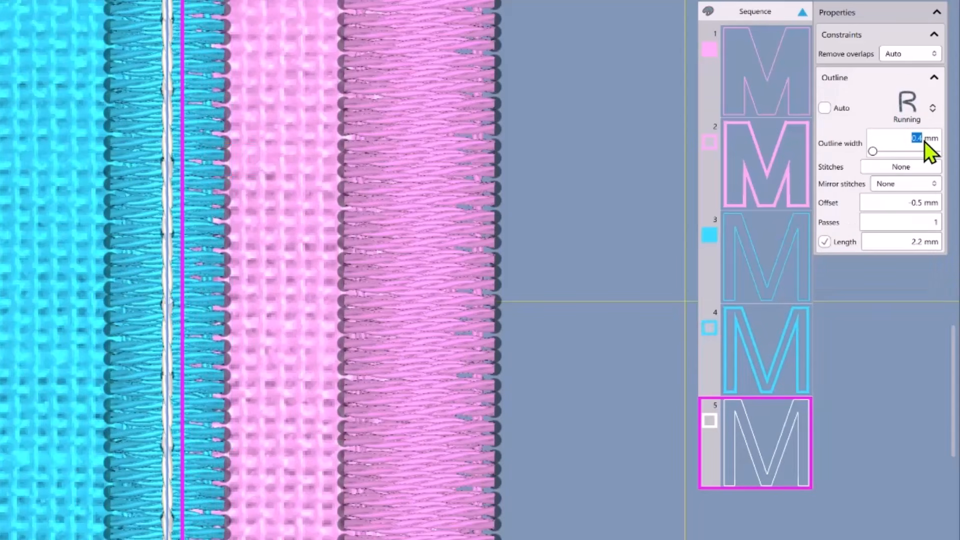
pyautogui.press('Up')
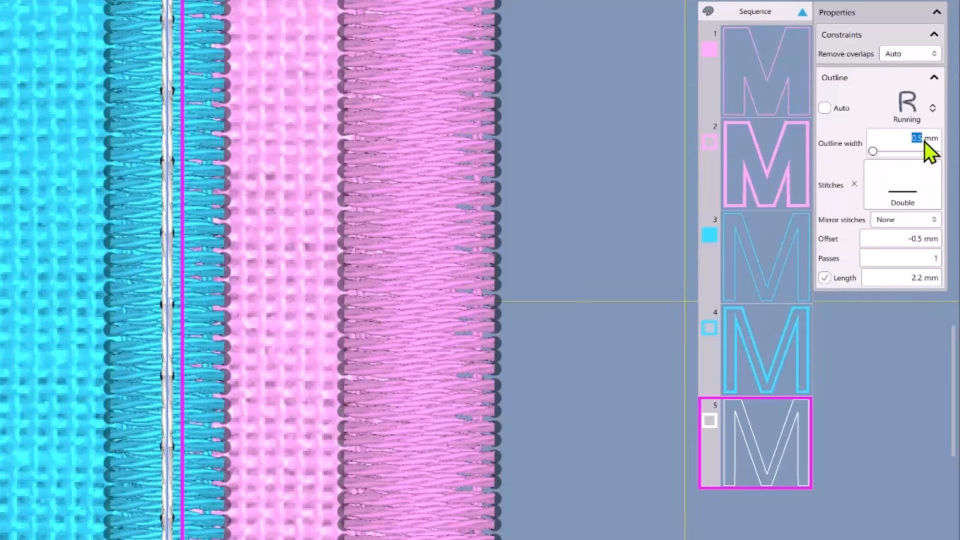
pyautogui.press('Down')
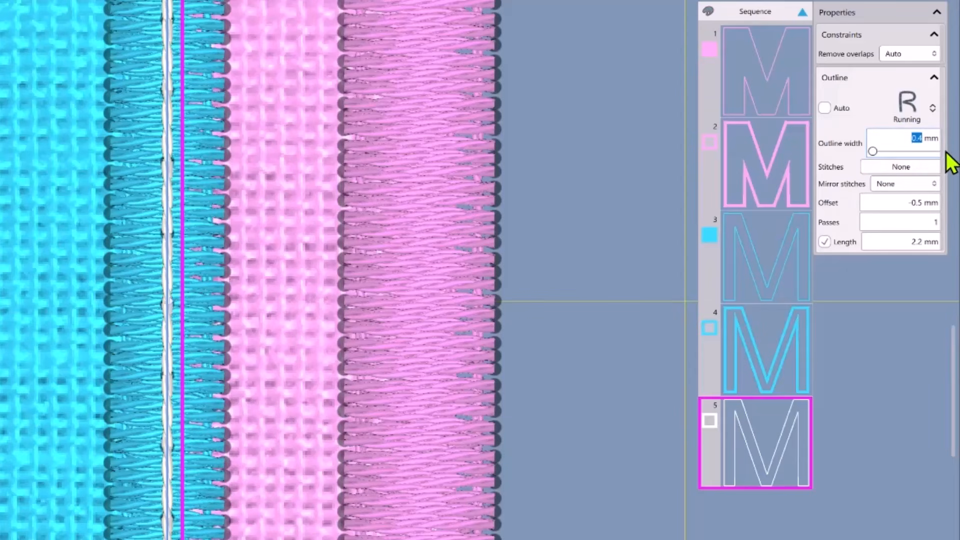
# - Try the Triple stitch on the running line with outline widths up to 1.0 mm
pyautogui.scroll(1, 934, 141)
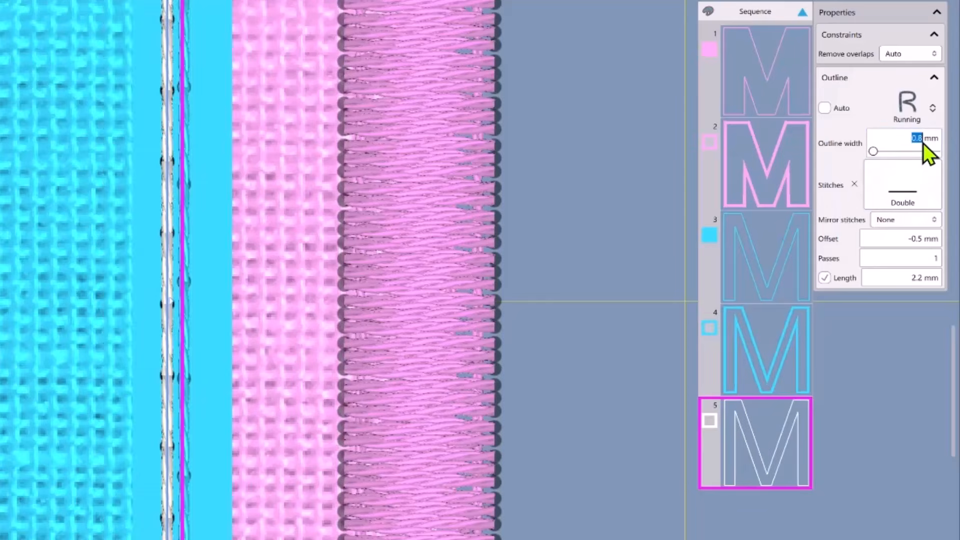
pyautogui.scroll(4, 923, 143)
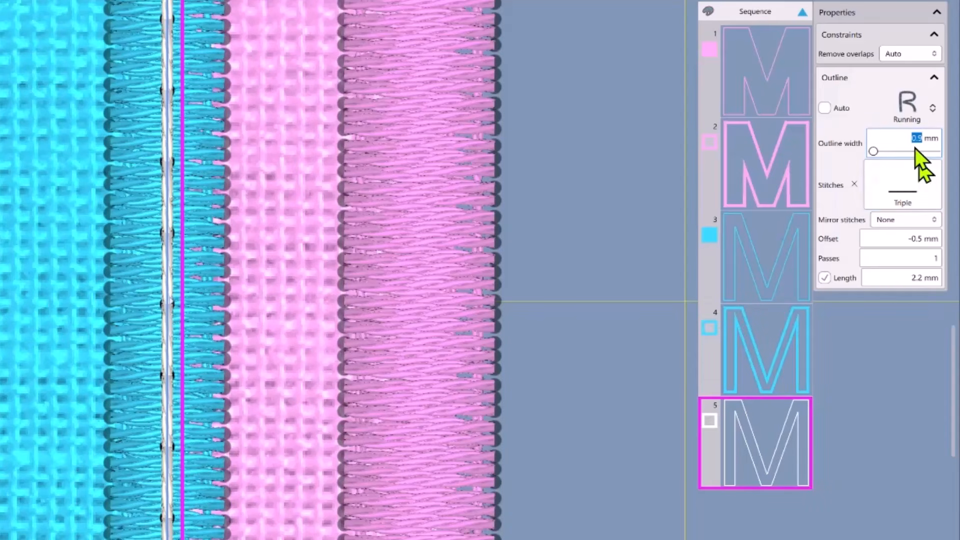
pyautogui.scroll(-1, 914, 144)
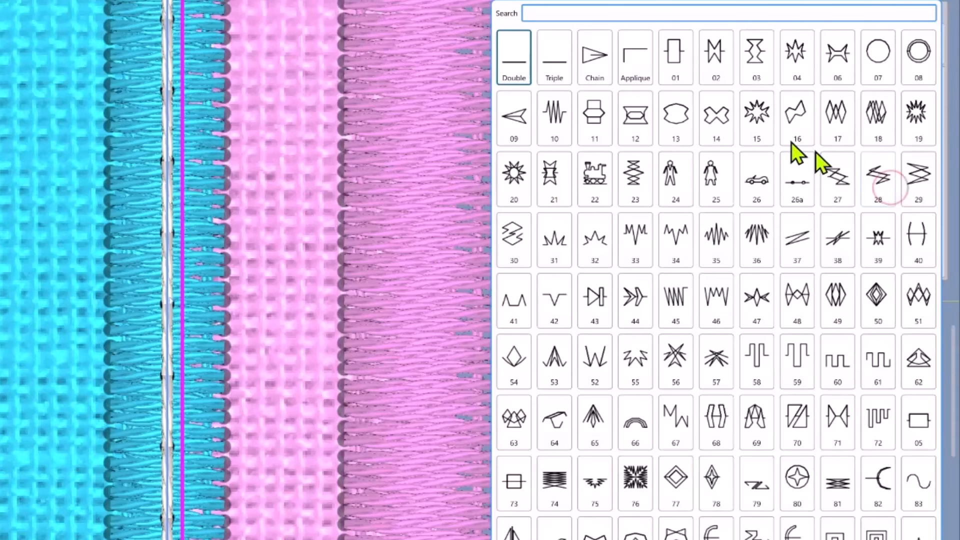
pyautogui.click(554, 76)
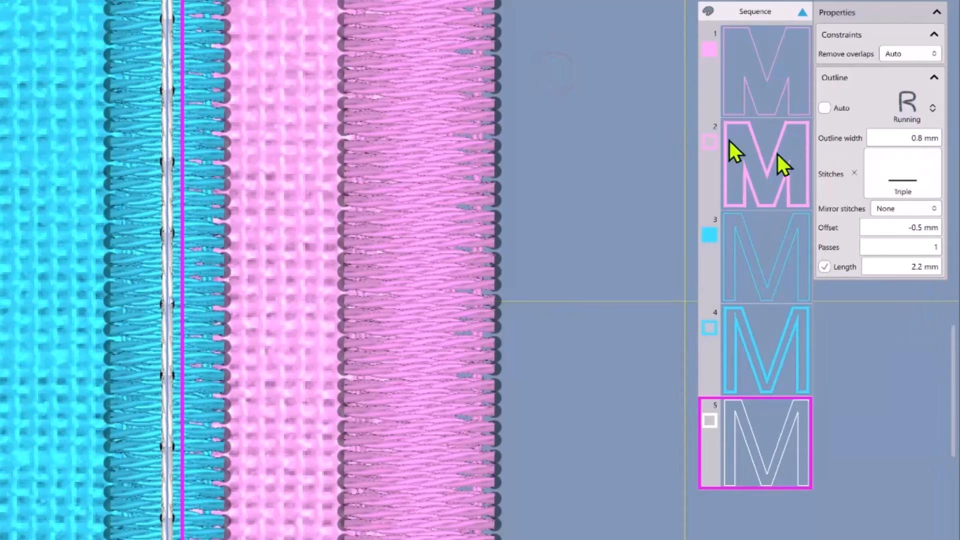
pyautogui.click(928, 140)
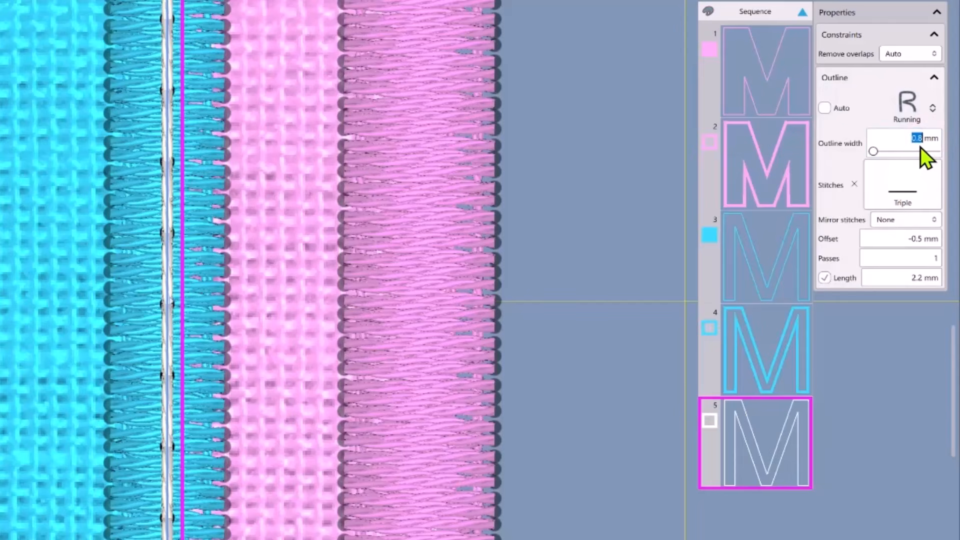
pyautogui.scroll(1, 919, 147)
pyautogui.scroll(1, 917, 145)
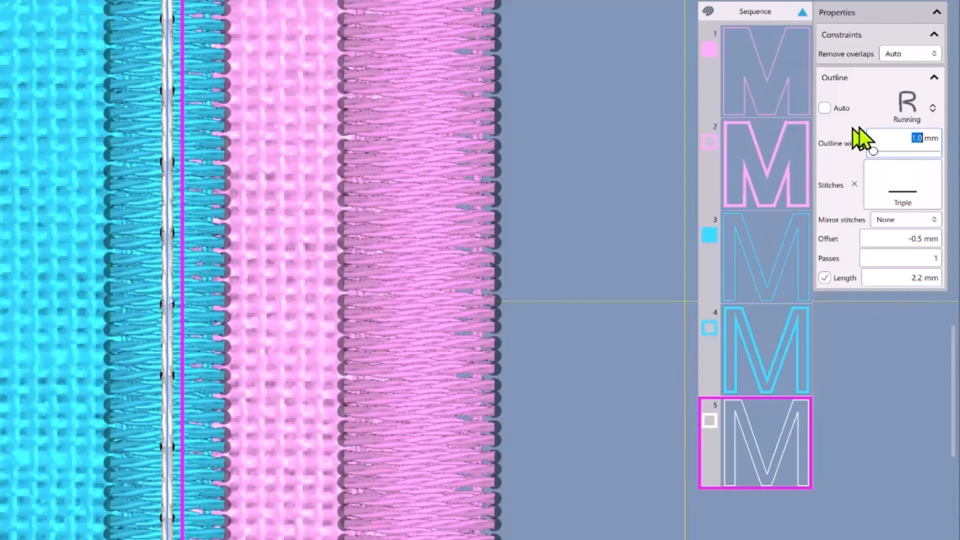
# - Set the running line's outline width to 0.8 mm, deselect it, and check the whole letter M
pyautogui.scroll(-2, 863, 139)
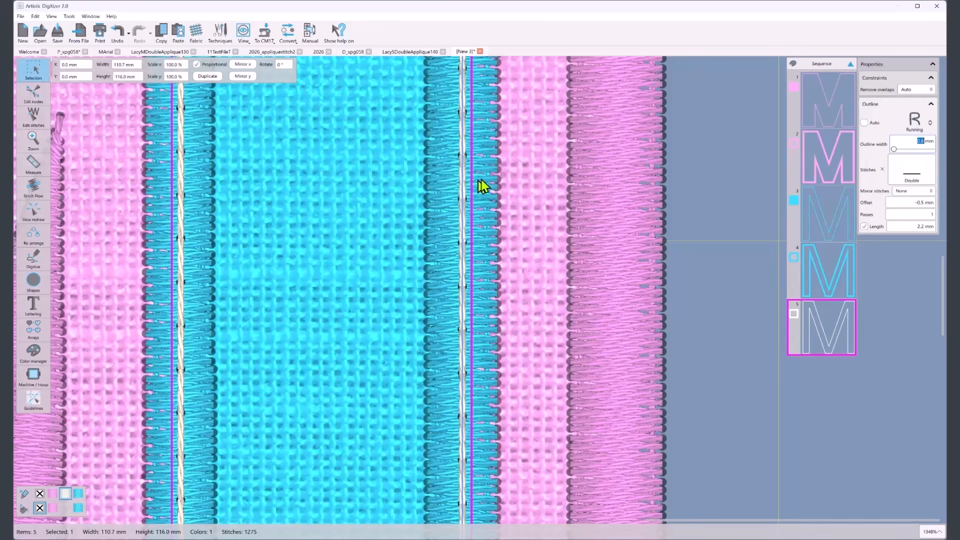
pyautogui.click(716, 161)
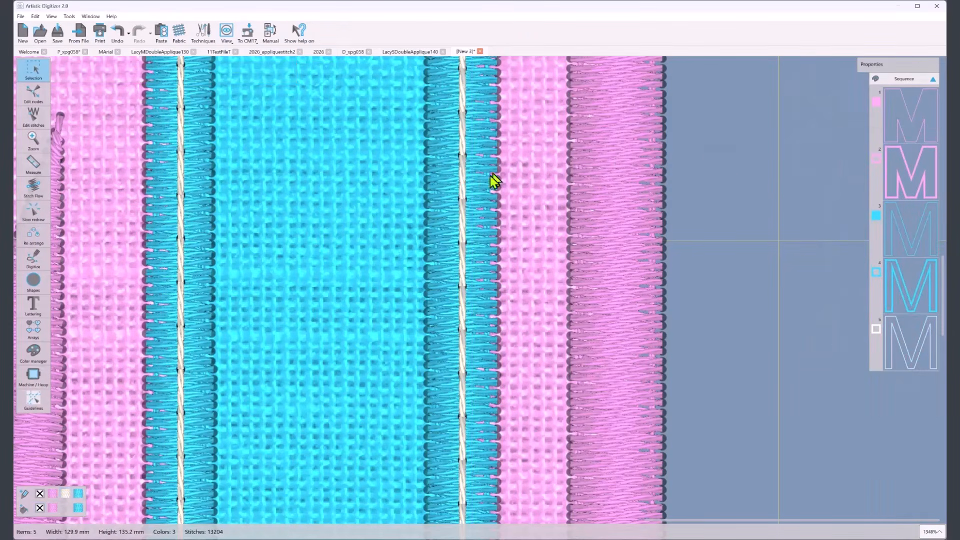
pyautogui.scroll(-2, 498, 185)
pyautogui.scroll(-5, 496, 186)
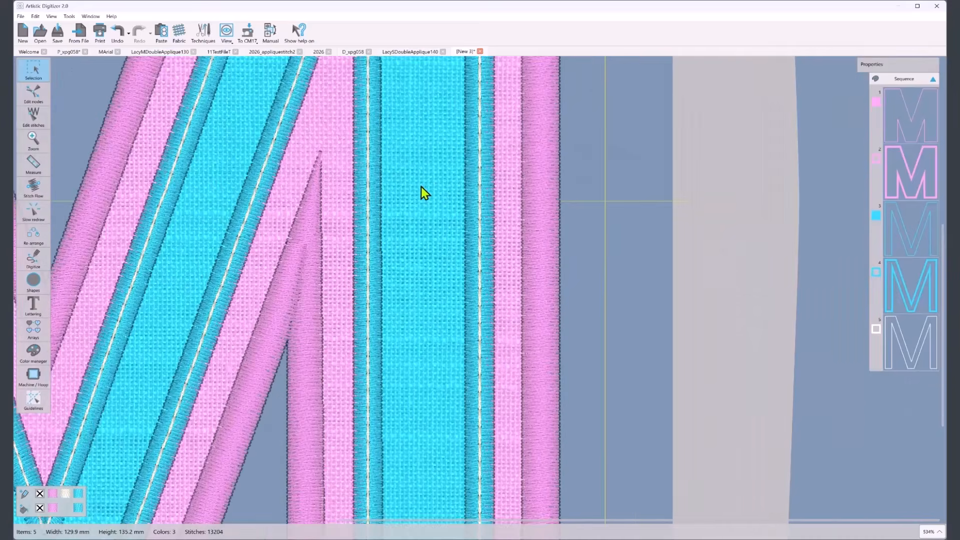
pyautogui.scroll(-2, 530, 190)
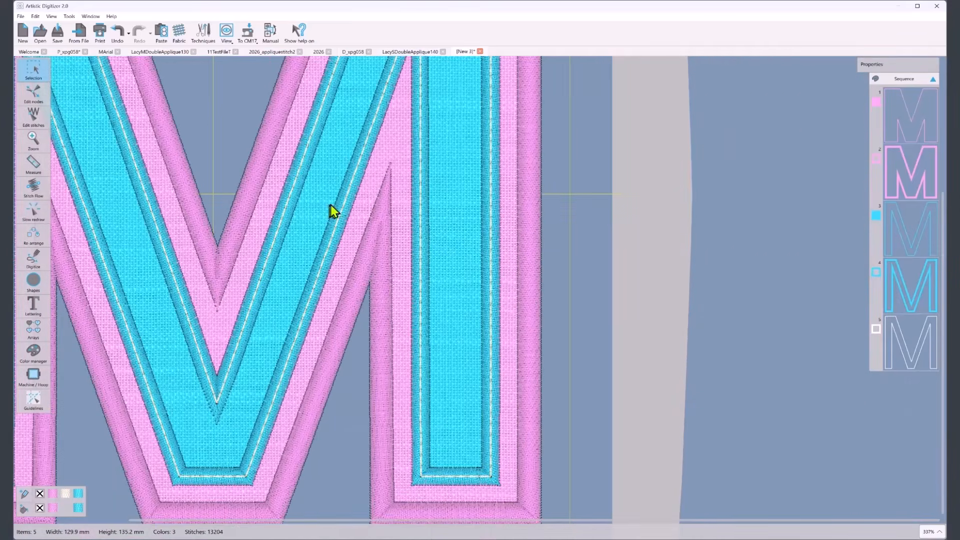
pyautogui.scroll(-1, 350, 209)
pyautogui.scroll(-3, 428, 203)
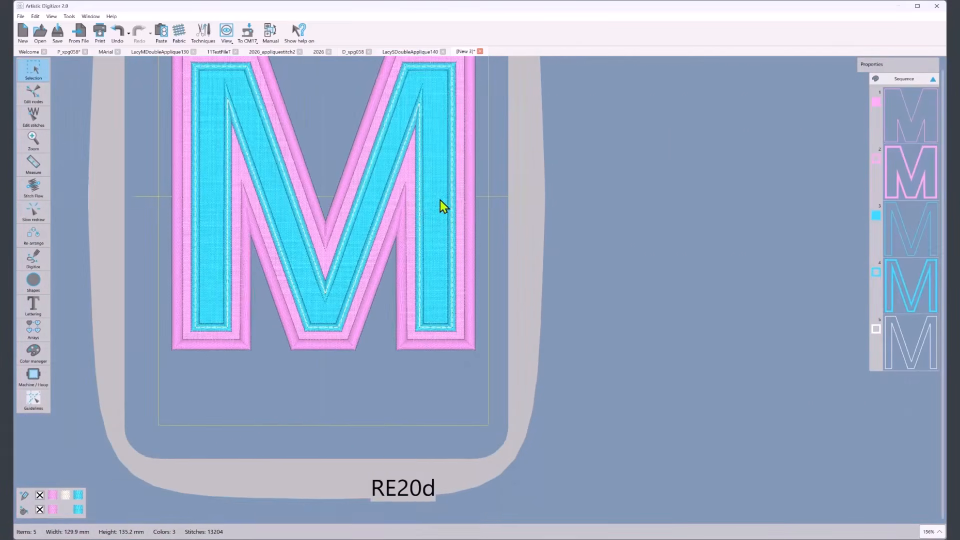
pyautogui.scroll(1, 443, 206)
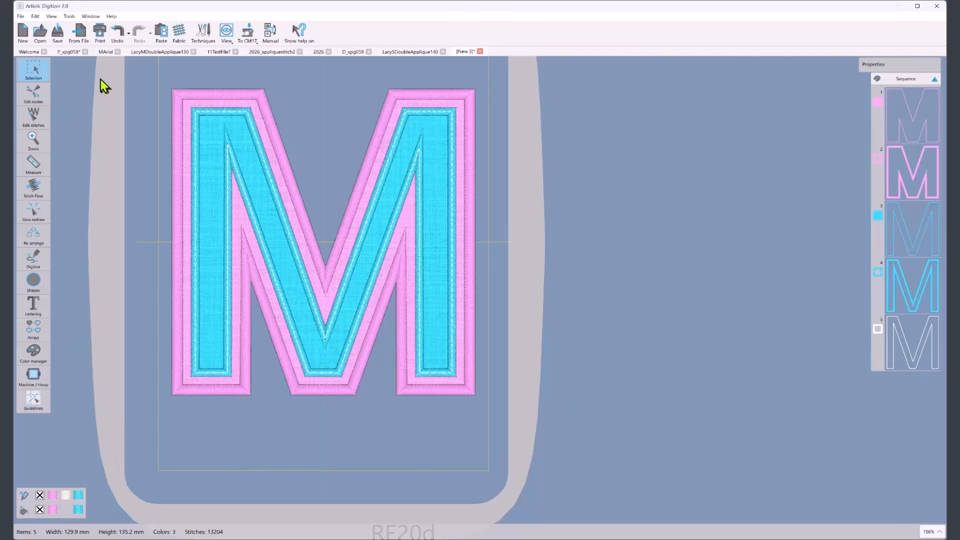
# - Compare the finished double-applique examples in the other open designs: the letters P, S, M and T
pyautogui.click(69, 52)
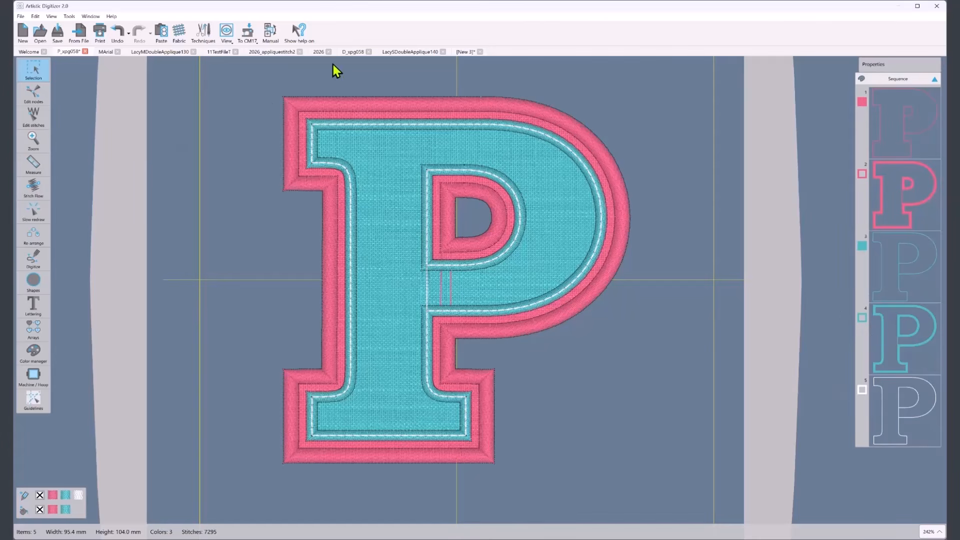
pyautogui.click(403, 52)
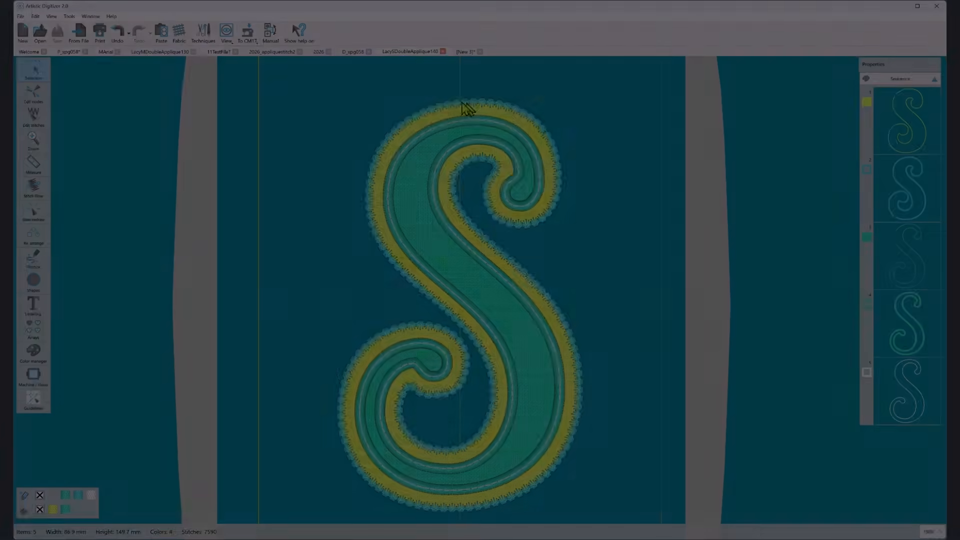
pyautogui.click(106, 52)
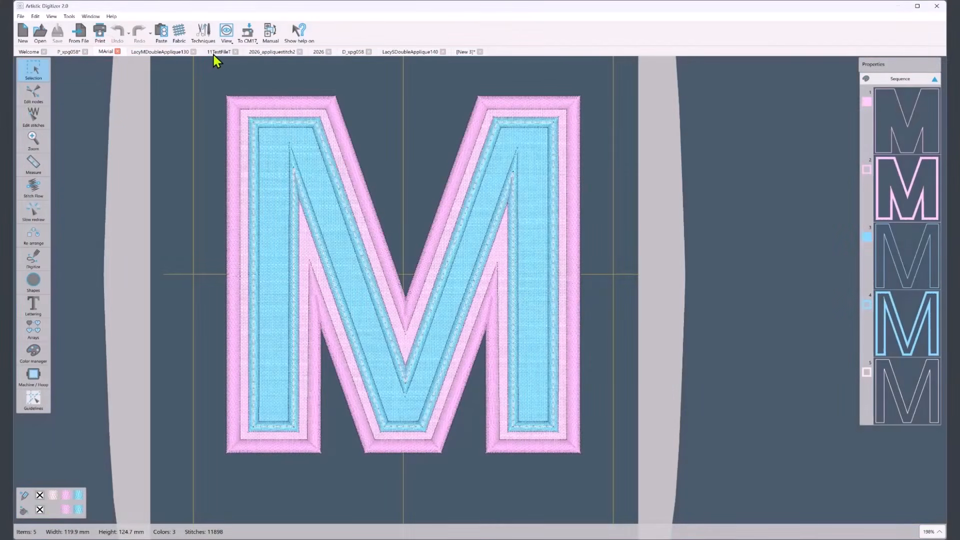
pyautogui.click(214, 53)
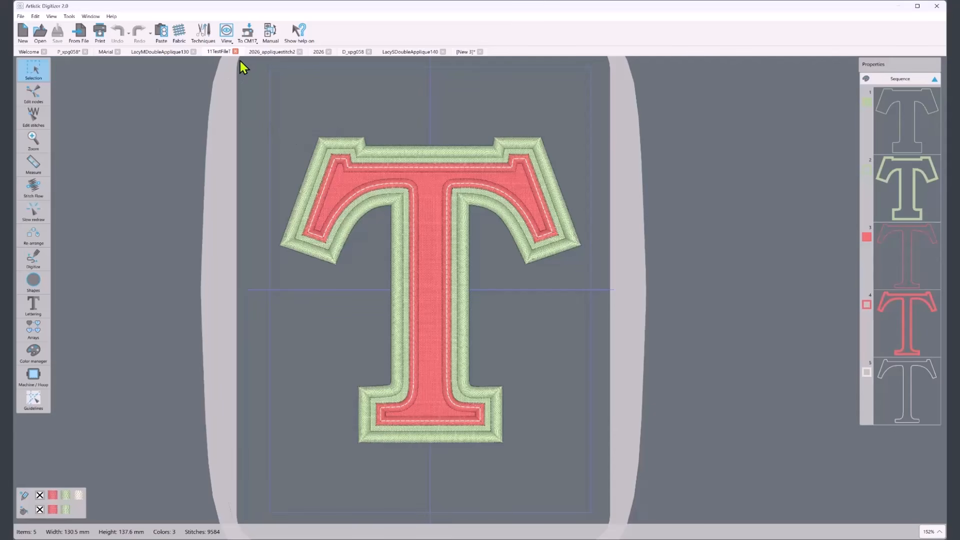
pyautogui.click(69, 52)
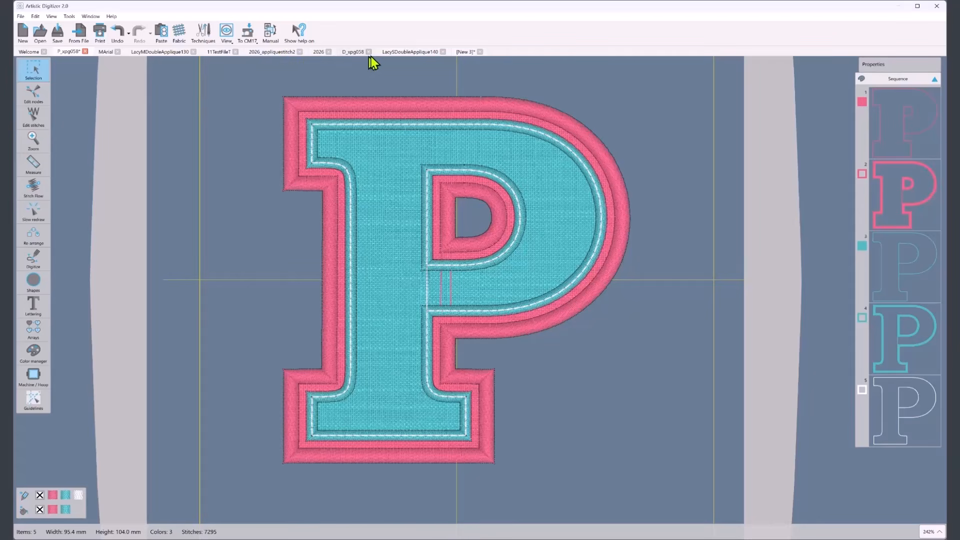
# - Open the recent design P_xpg058, the salmon and light blue double-applique letter P, and view its outlines up close
pyautogui.click(30, 51)
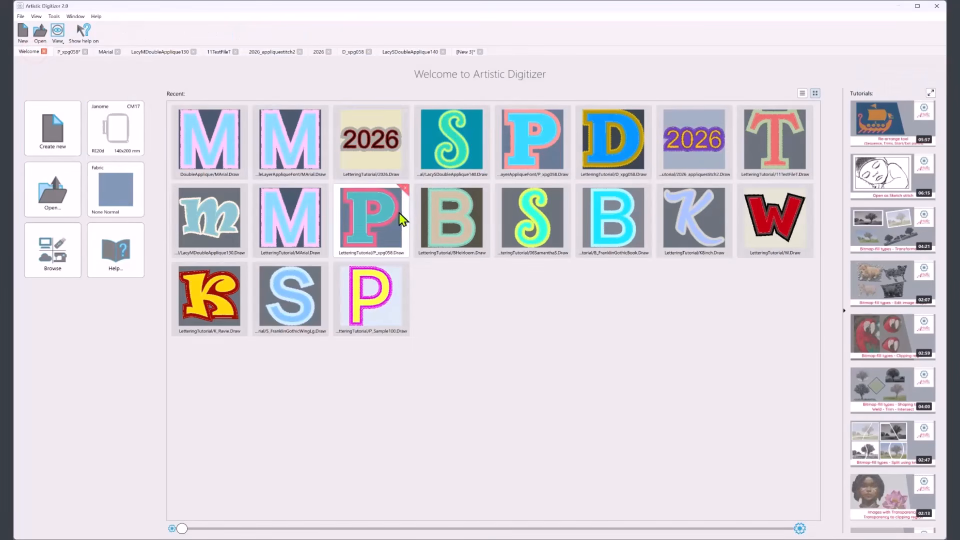
pyautogui.click(531, 139)
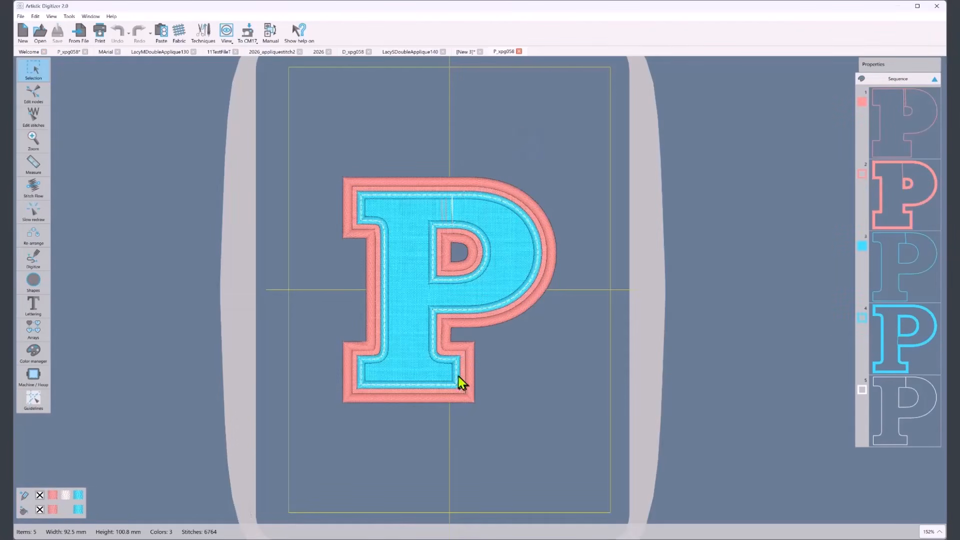
pyautogui.scroll(2, 447, 361)
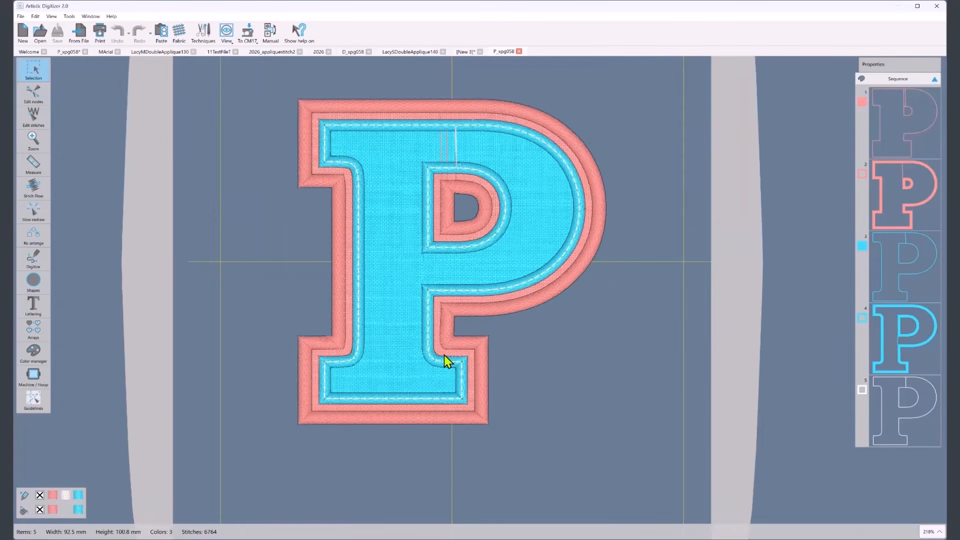
pyautogui.scroll(1, 447, 361)
pyautogui.scroll(1, 444, 338)
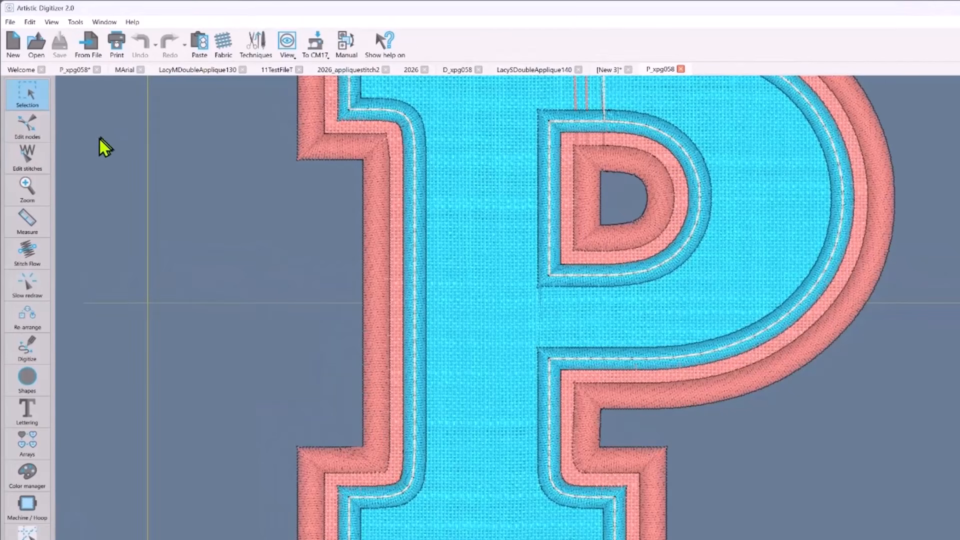
# - Edit the nodes of the salmon satin outline and delete the extra node beside the inner corner directly under the P's bowl
pyautogui.click(29, 129)
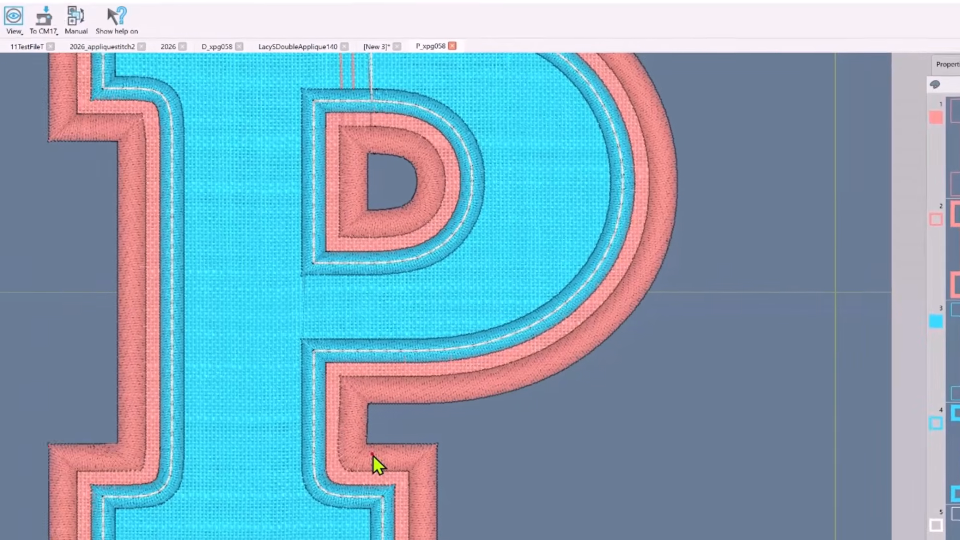
pyautogui.click(372, 455)
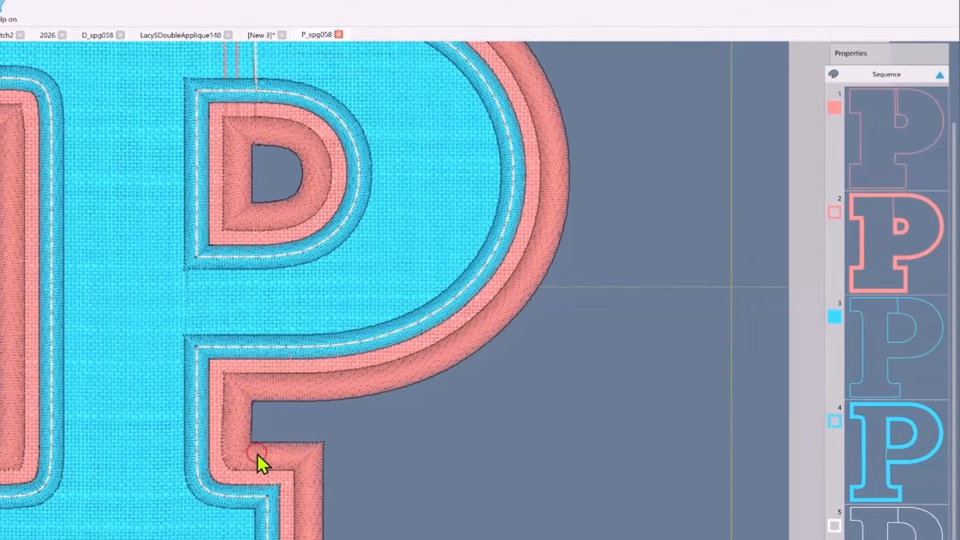
pyautogui.click(871, 209)
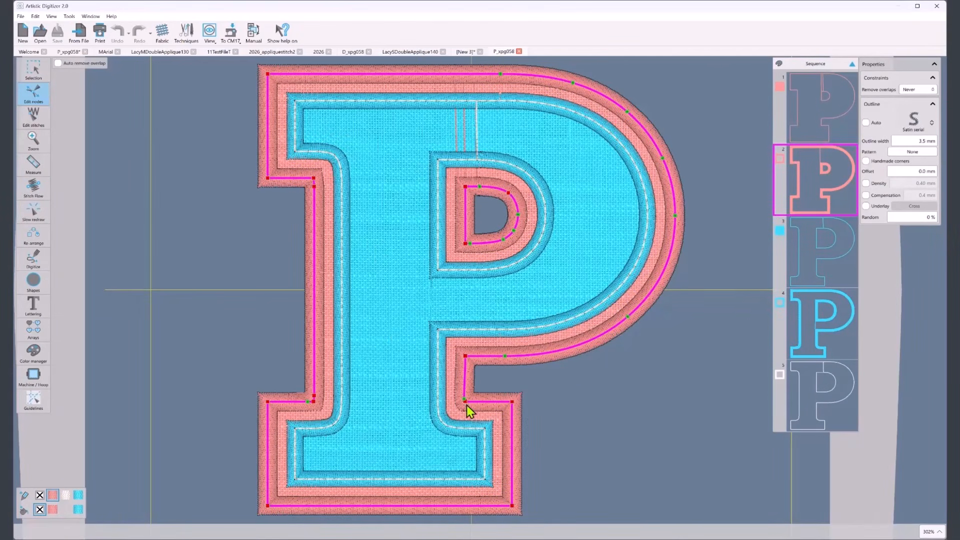
pyautogui.scroll(5, 467, 406)
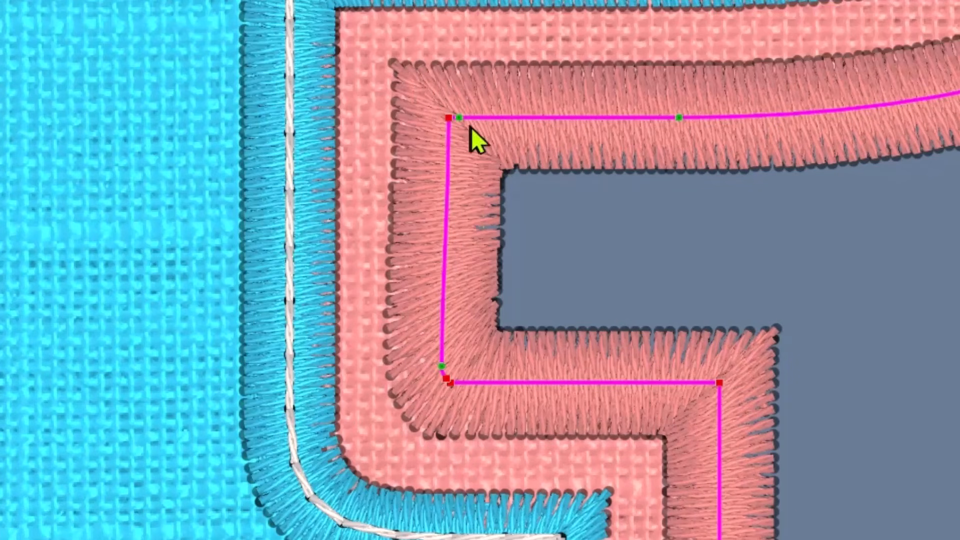
pyautogui.click(459, 117)
pyautogui.press('Delete')
pyautogui.press('Delete')
pyautogui.scroll(1, 457, 411)
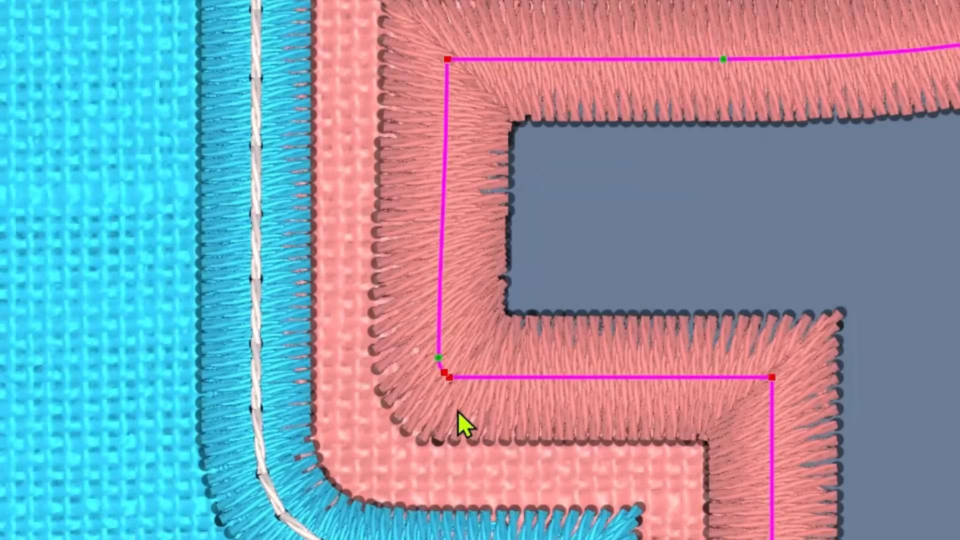
# - Delete the two surplus nodes at the inner corner where the stem meets the right foot, leaving one corner node
pyautogui.scroll(4, 458, 411)
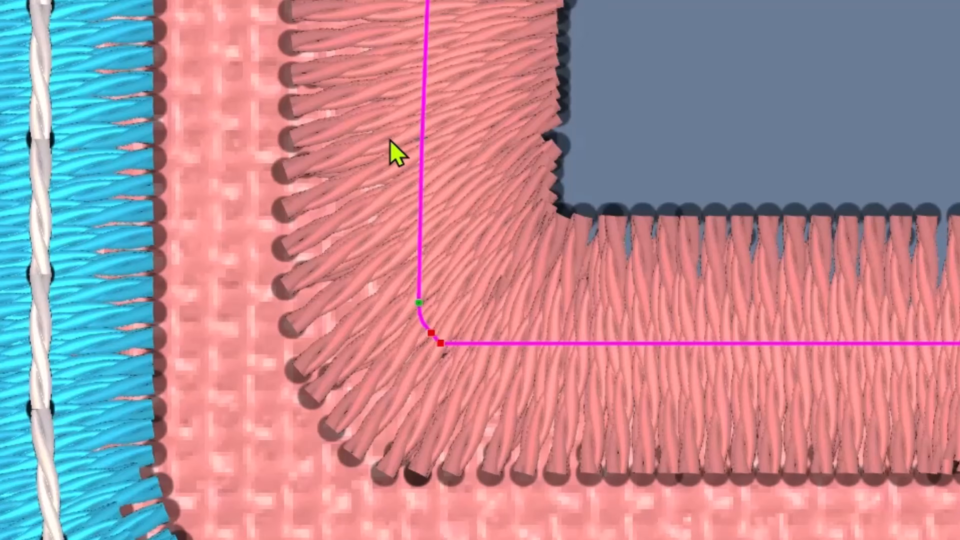
pyautogui.rightClick(433, 337)
pyautogui.click(440, 344)
pyautogui.scroll(-3, 437, 406)
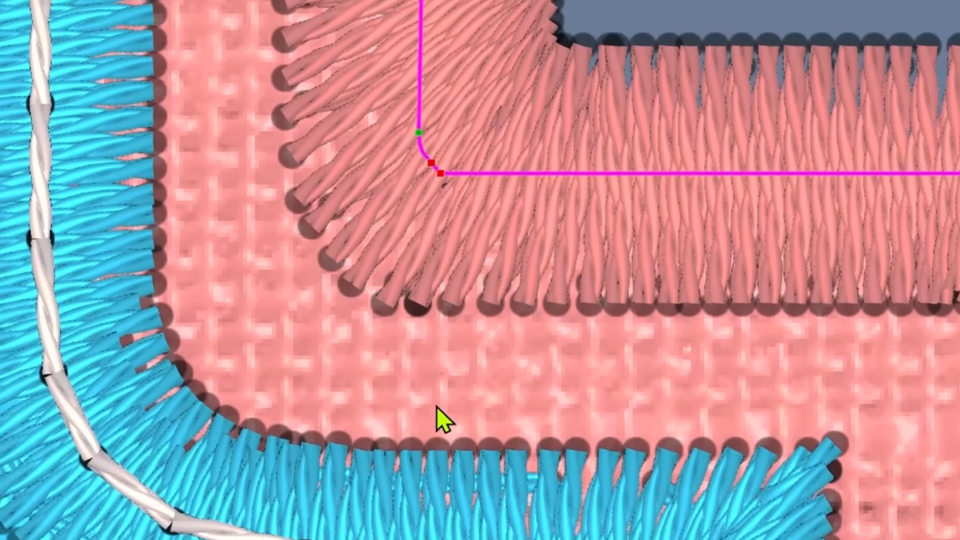
pyautogui.scroll(3, 437, 416)
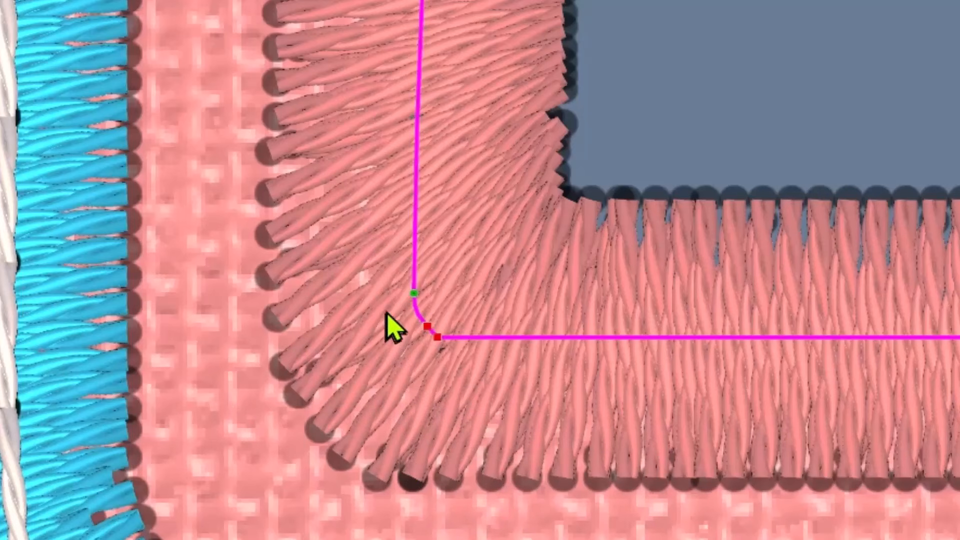
pyautogui.click(413, 294)
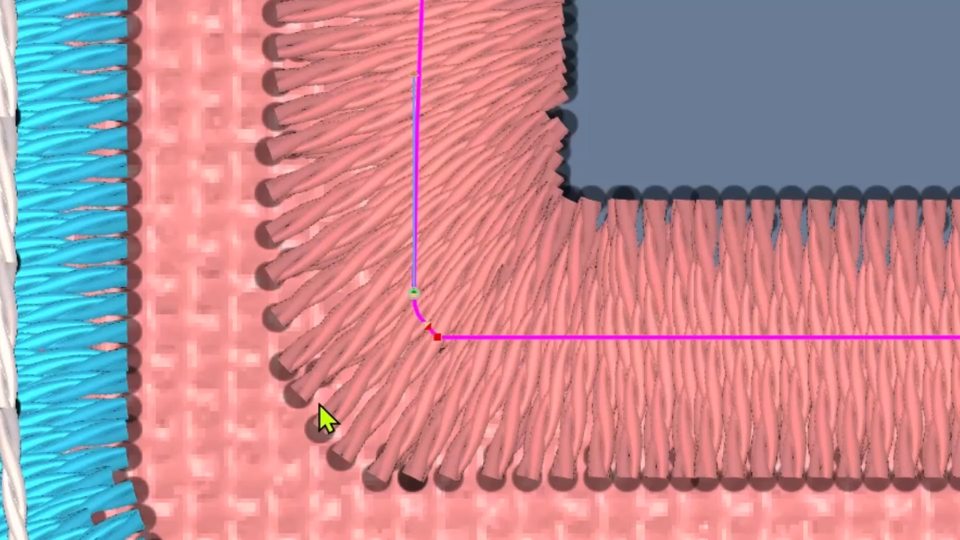
pyautogui.press('Delete')
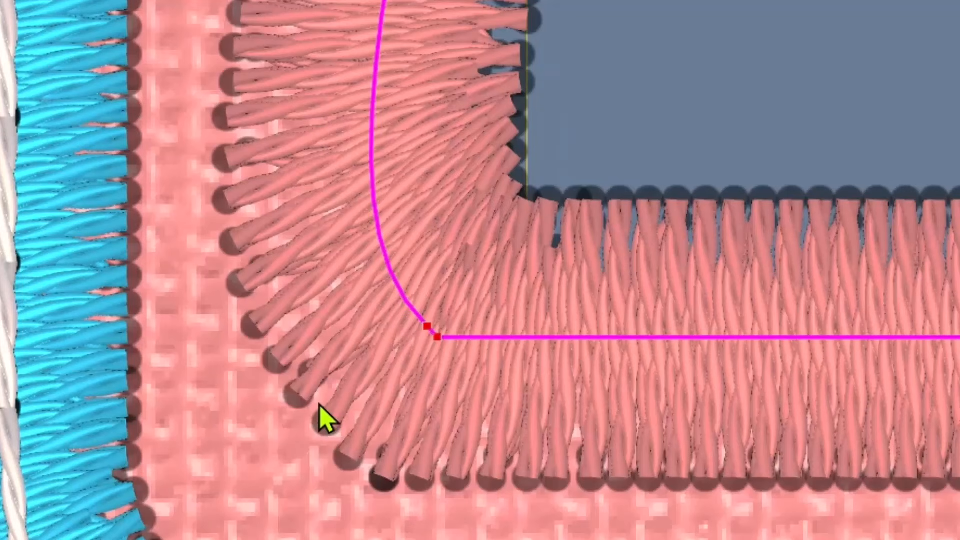
pyautogui.click(425, 324)
pyautogui.press('Return')
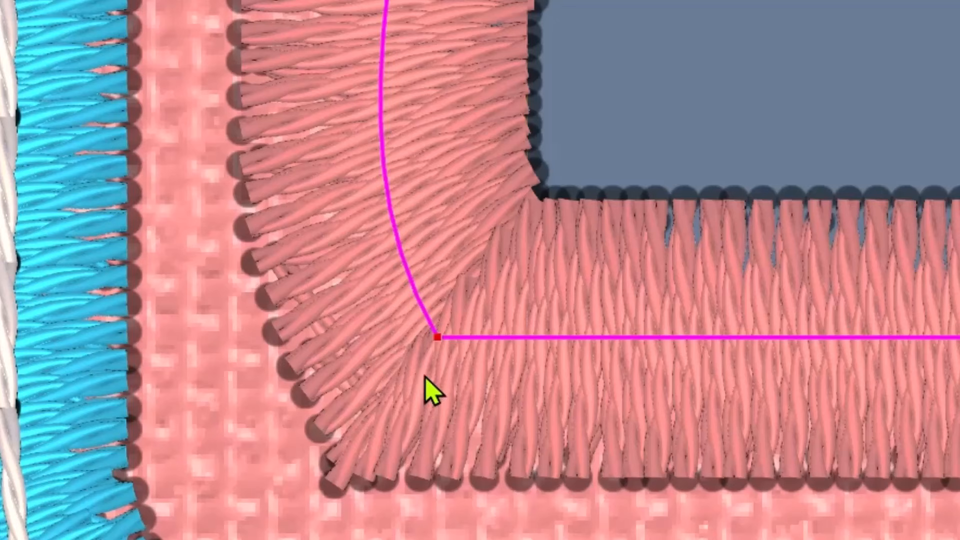
pyautogui.scroll(-4, 425, 365)
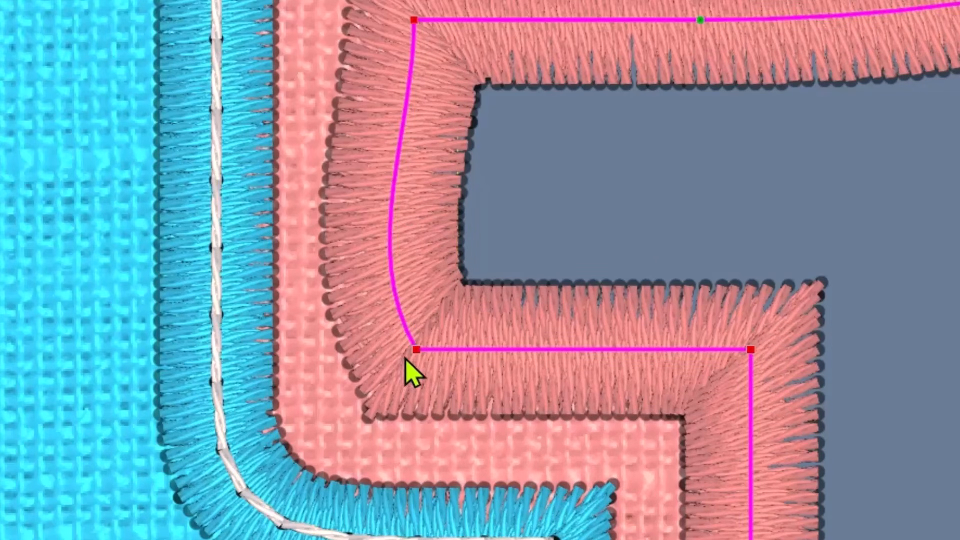
# - Shift the remaining corner node slightly outward and align its curve handle vertically to straighten the stem segment above it
pyautogui.scroll(5, 407, 361)
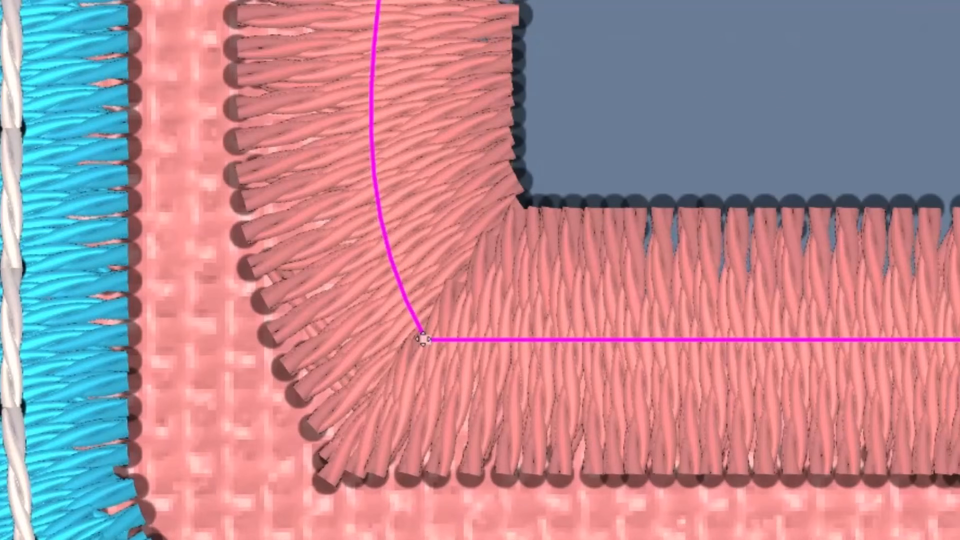
pyautogui.click(422, 339)
pyautogui.moveTo(419, 340); pyautogui.dragTo(414, 338)
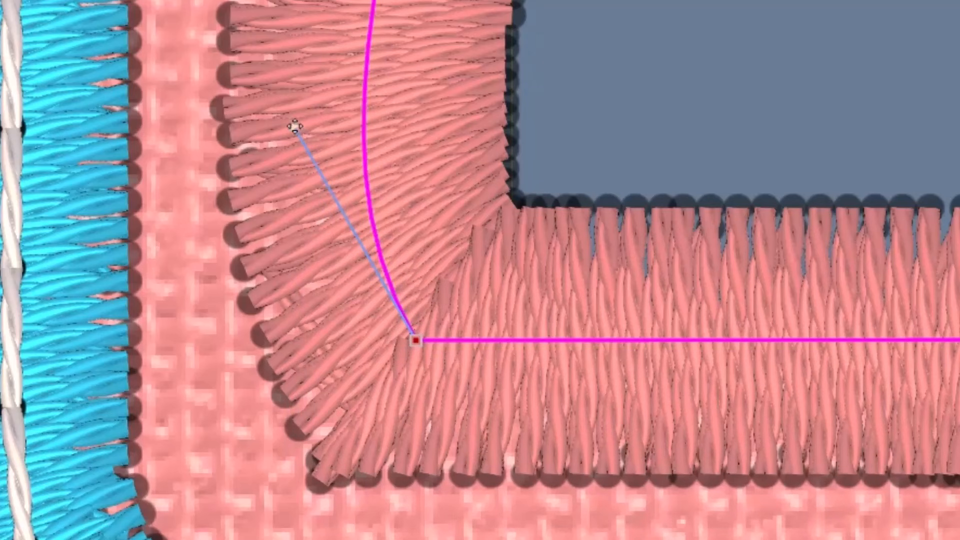
pyautogui.moveTo(295, 126); pyautogui.dragTo(420, 99)
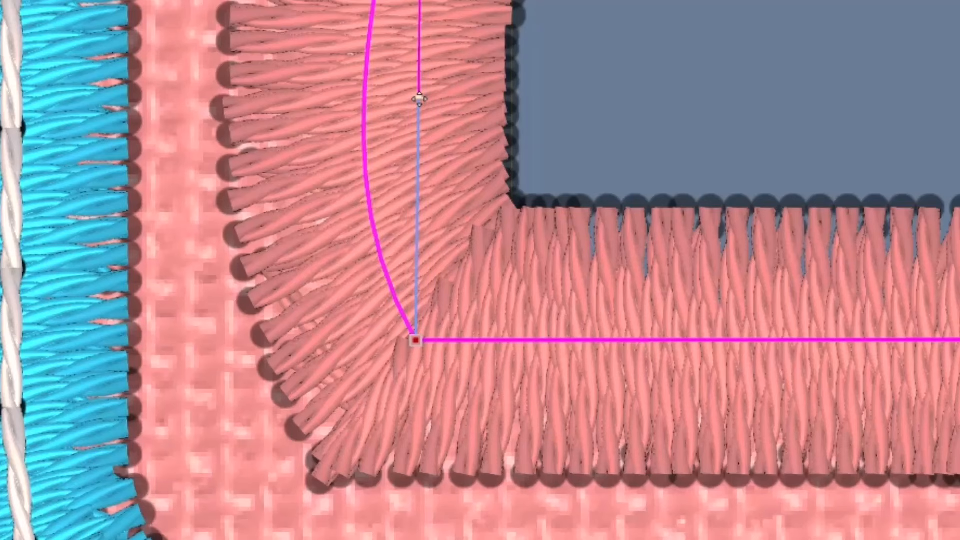
pyautogui.moveTo(419, 99); pyautogui.dragTo(419, 98)
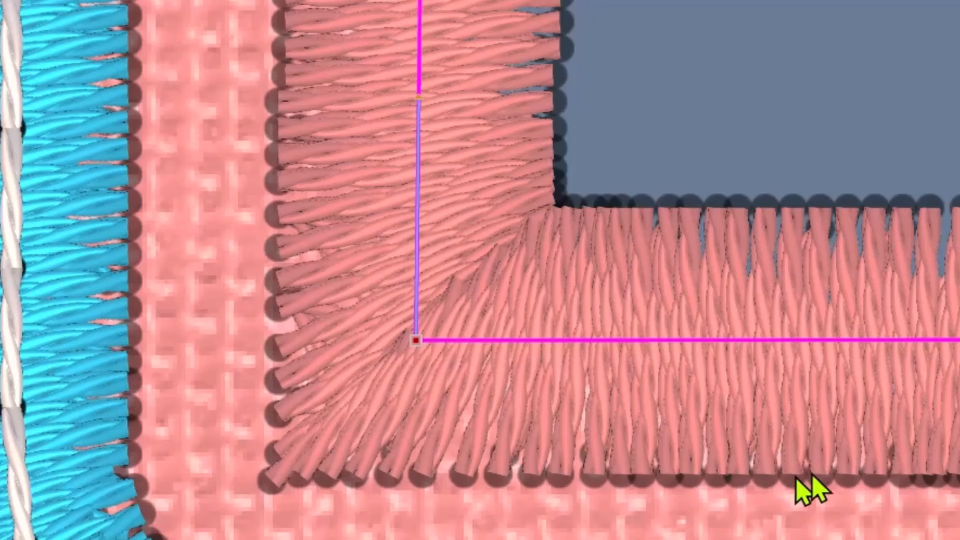
# - Align the upper curve handle of the same short stem segment with the corner nodes, and check the squared corners
pyautogui.scroll(2, 460, 368)
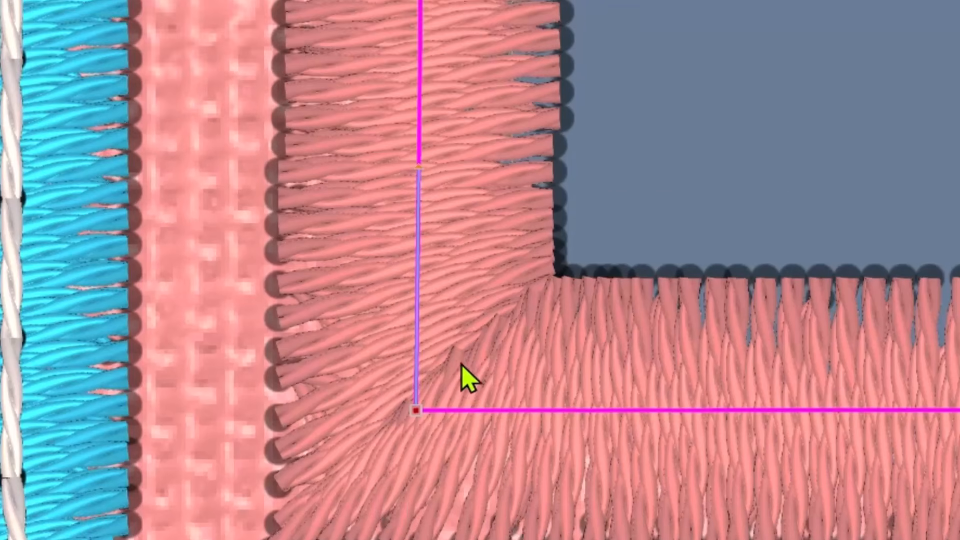
pyautogui.scroll(2, 461, 366)
pyautogui.scroll(-1, 467, 358)
pyautogui.scroll(-2, 466, 359)
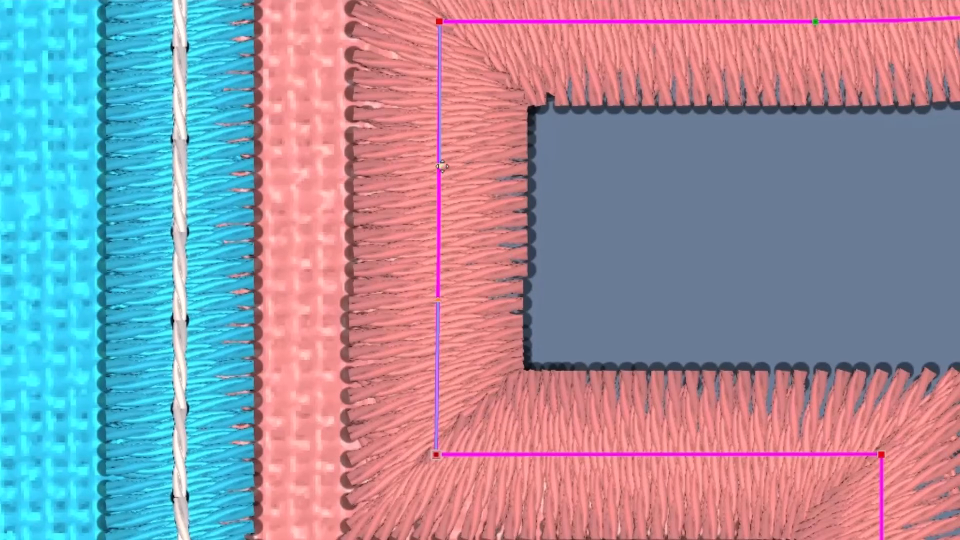
pyautogui.moveTo(441, 165)
pyautogui.mouseDown()
pyautogui.moveTo(400, 163)
pyautogui.moveTo(484, 160)
pyautogui.moveTo(448, 180)
pyautogui.moveTo(407, 174)
pyautogui.moveTo(439, 176)
pyautogui.mouseUp()
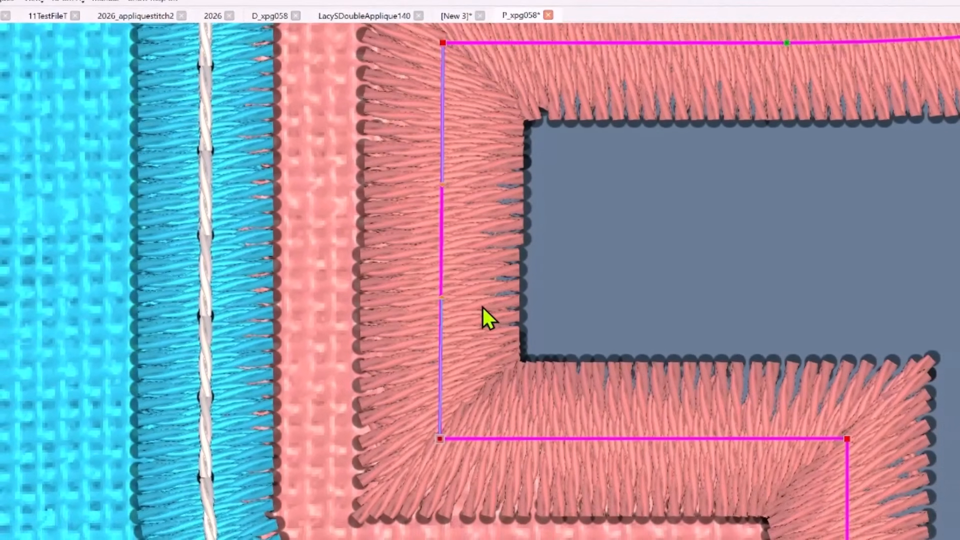
pyautogui.scroll(2, 482, 307)
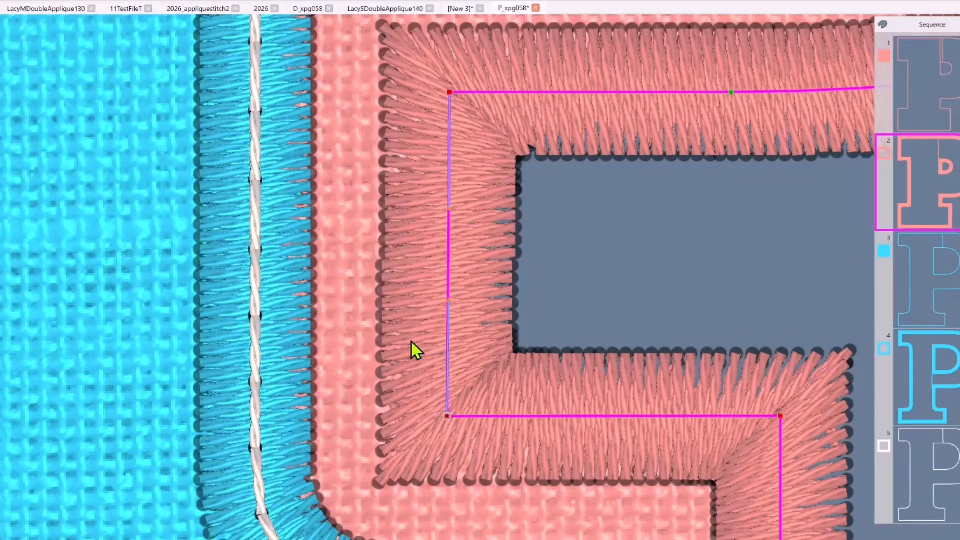
pyautogui.click(451, 324)
pyautogui.scroll(-5, 484, 295)
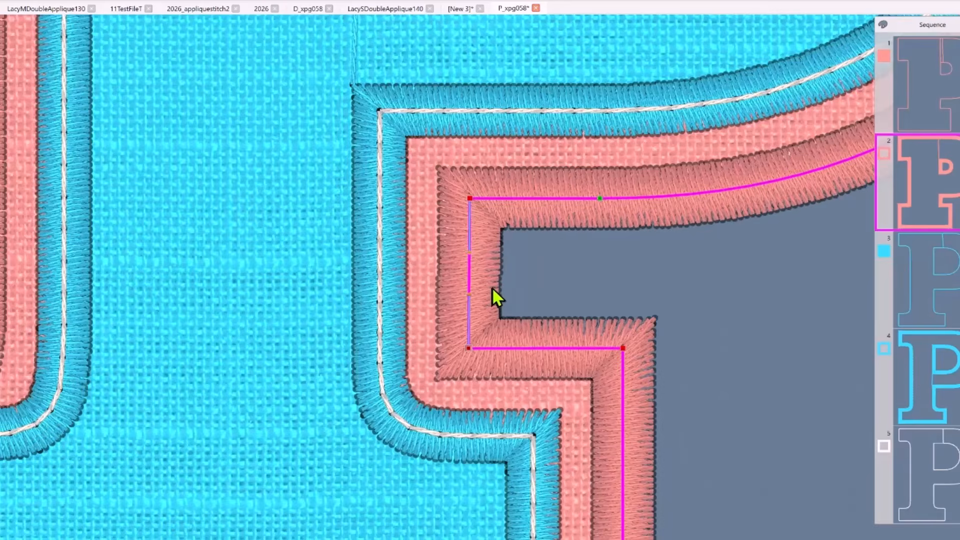
# - Delete the extra smooth node on the horizontal segment beside the inner corner at the P's left foot
pyautogui.scroll(-3, 492, 287)
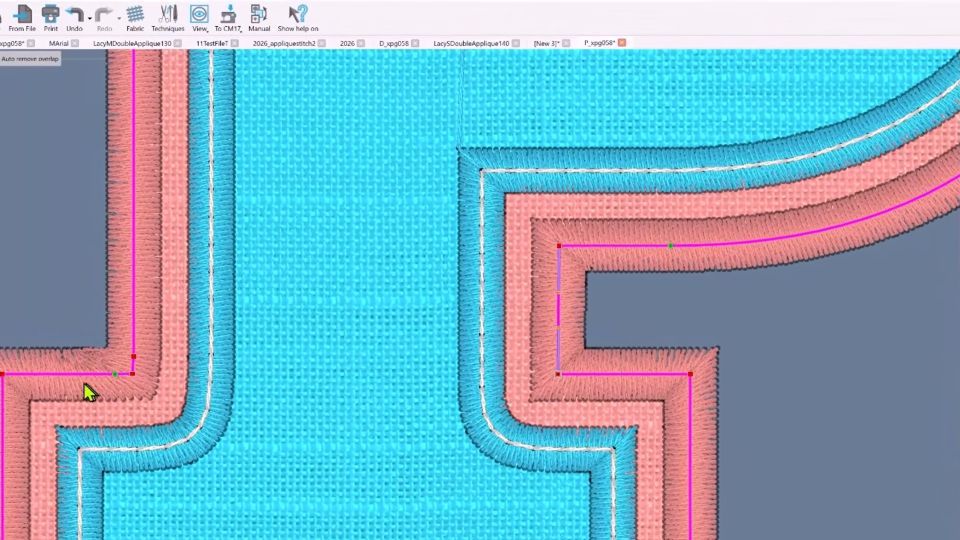
pyautogui.scroll(5, 87, 392)
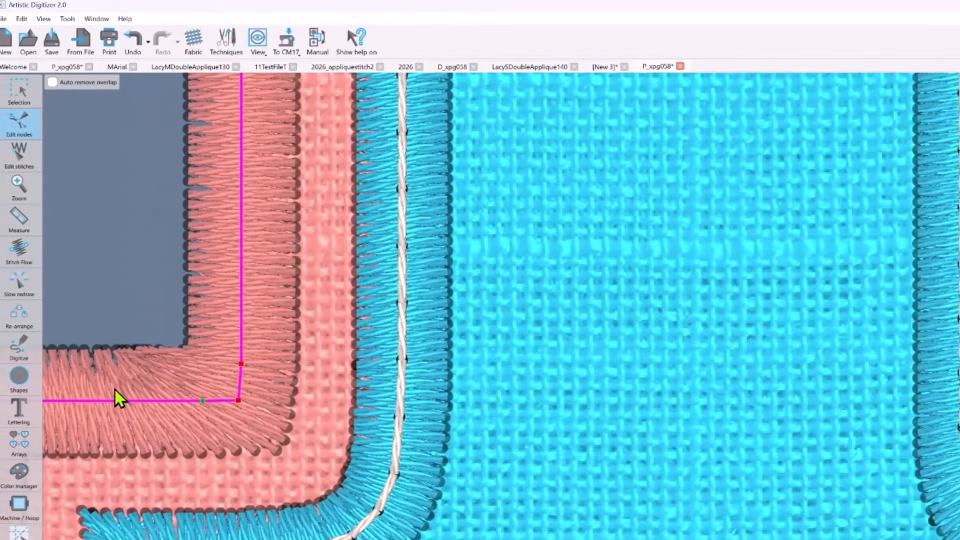
pyautogui.scroll(1, 117, 388)
pyautogui.hscroll(3, 139, 382)
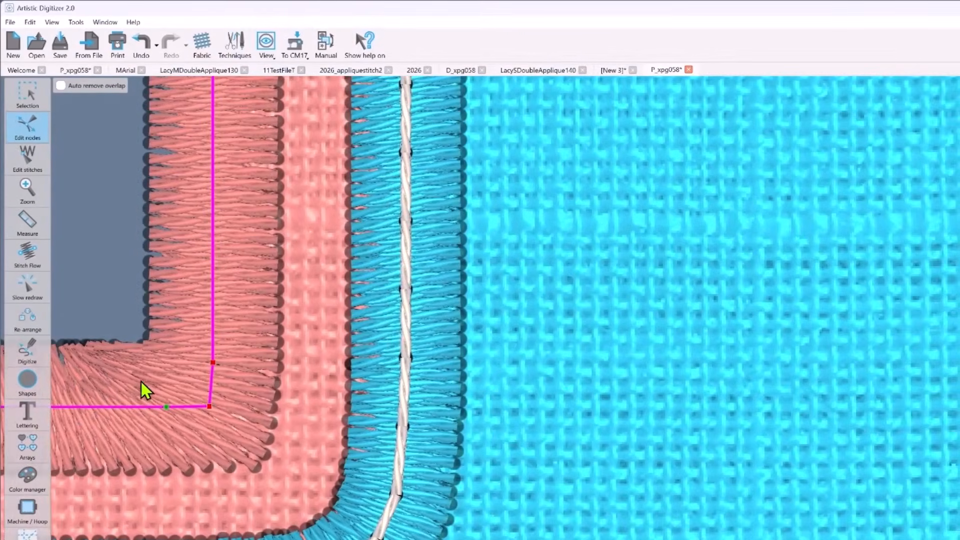
pyautogui.hscroll(-10, 144, 382)
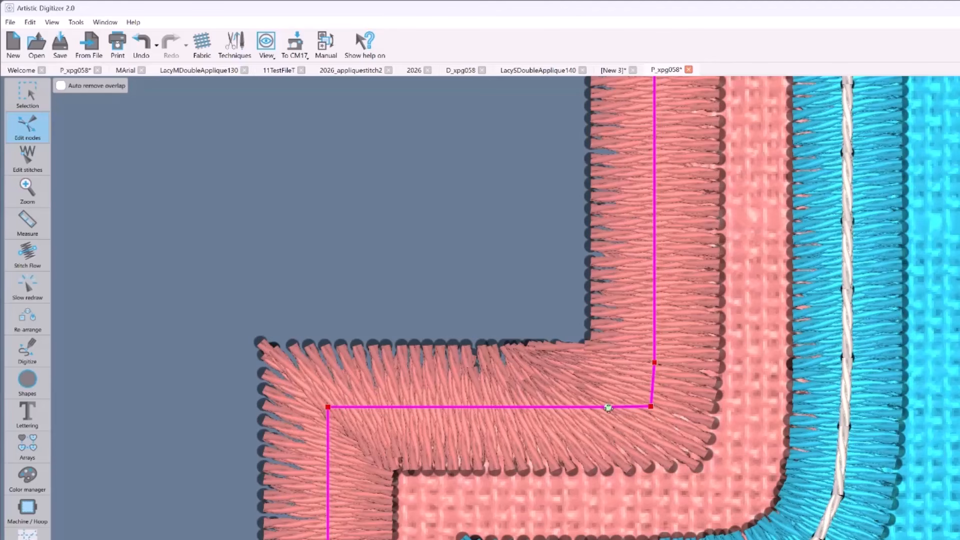
pyautogui.click(608, 408)
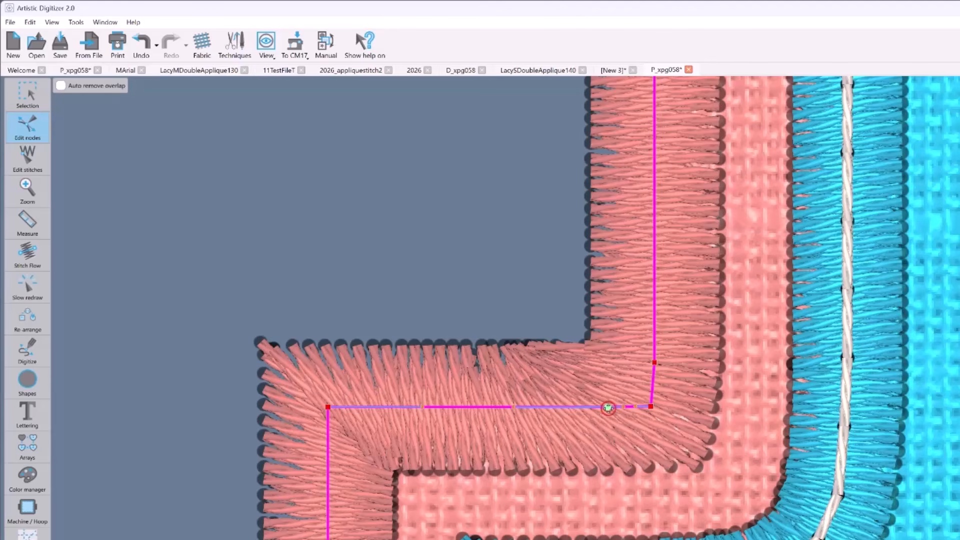
pyautogui.click(526, 465)
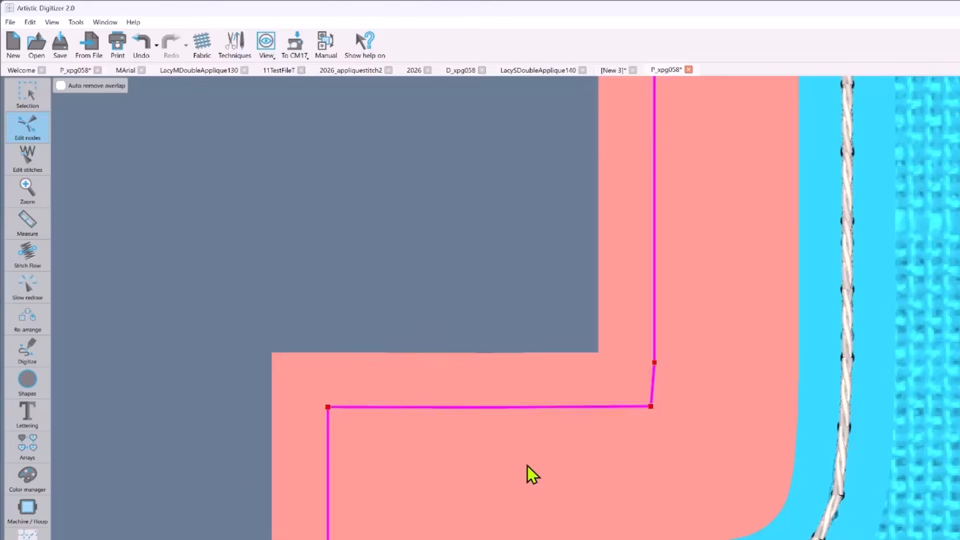
# - Delete the extra node just above the left foot's inner corner and select the remaining corner node
pyautogui.click(654, 362)
pyautogui.press('Delete')
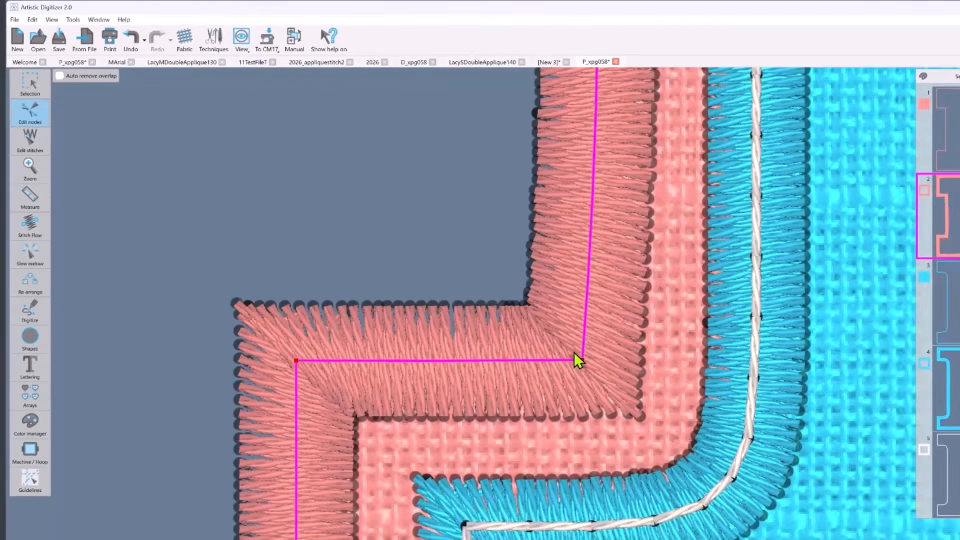
pyautogui.click(582, 359)
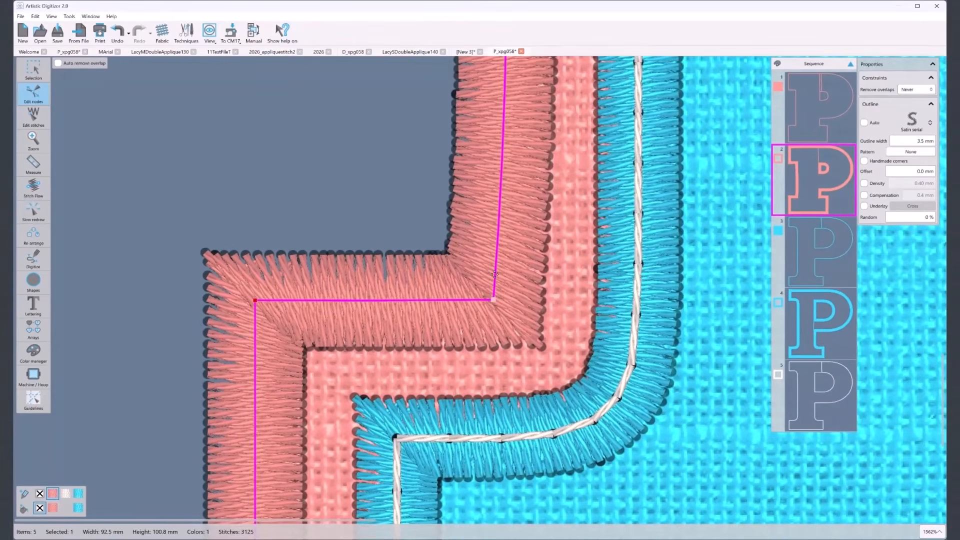
pyautogui.scroll(-2, 584, 330)
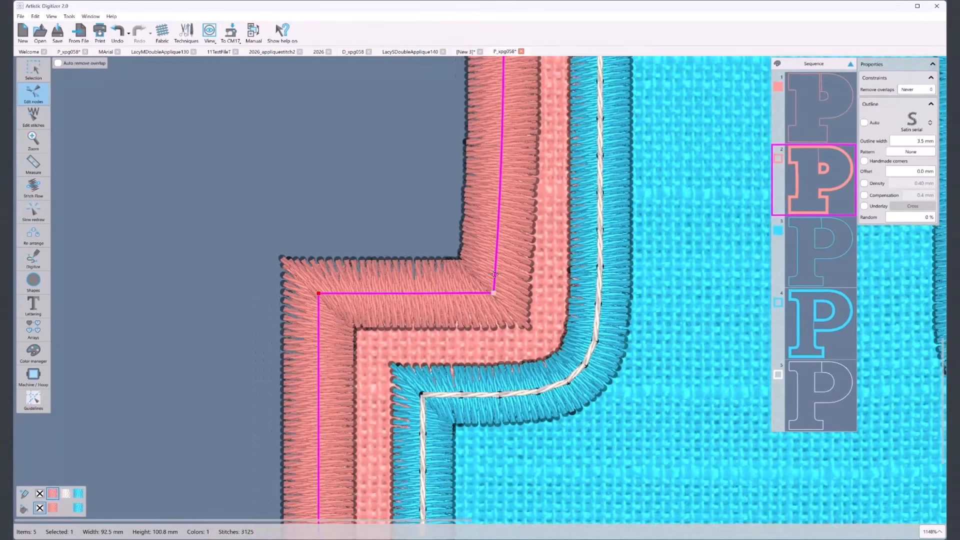
pyautogui.scroll(-5, 515, 272)
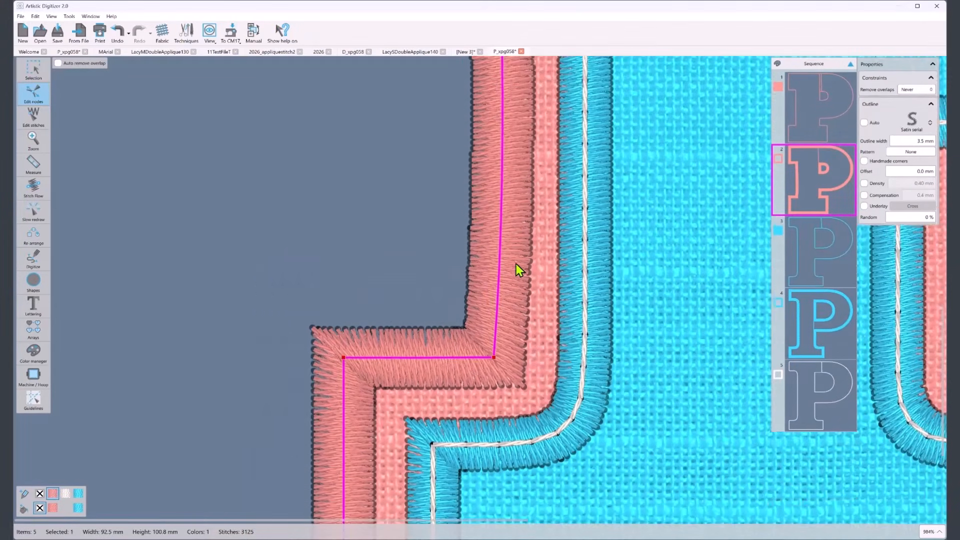
# - Delete the surplus nodes at and just below the inner corner under the P's upper-left serif, leaving one corner node
pyautogui.scroll(-5, 520, 270)
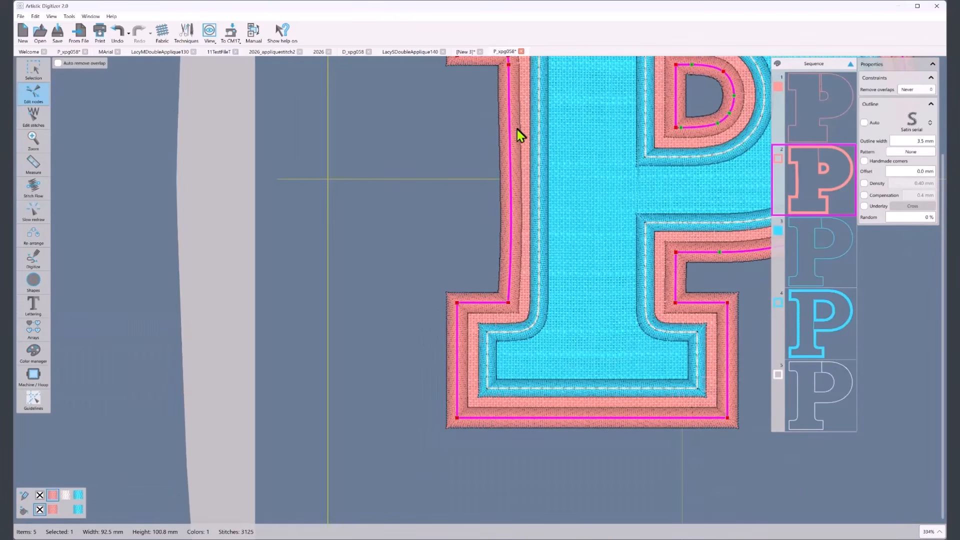
pyautogui.scroll(2, 536, 152)
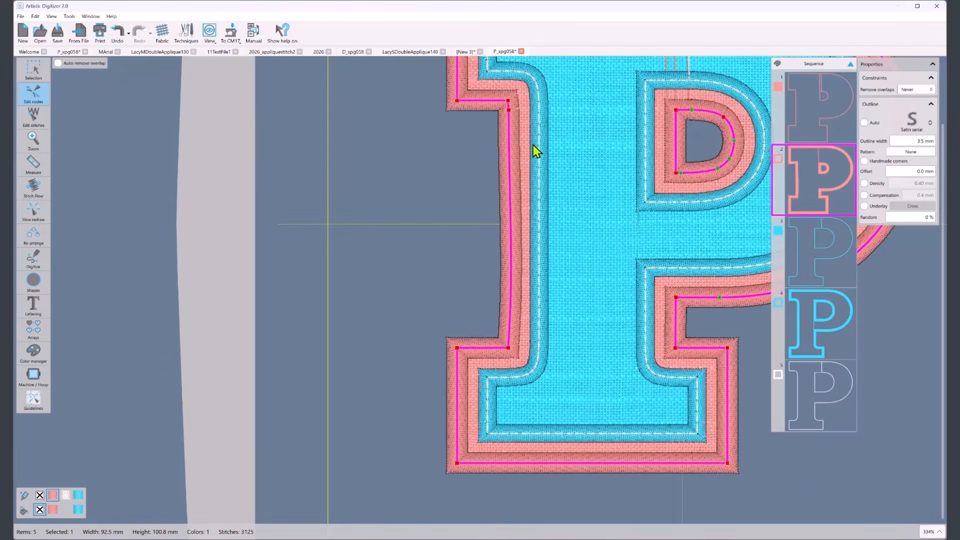
pyautogui.scroll(2, 507, 102)
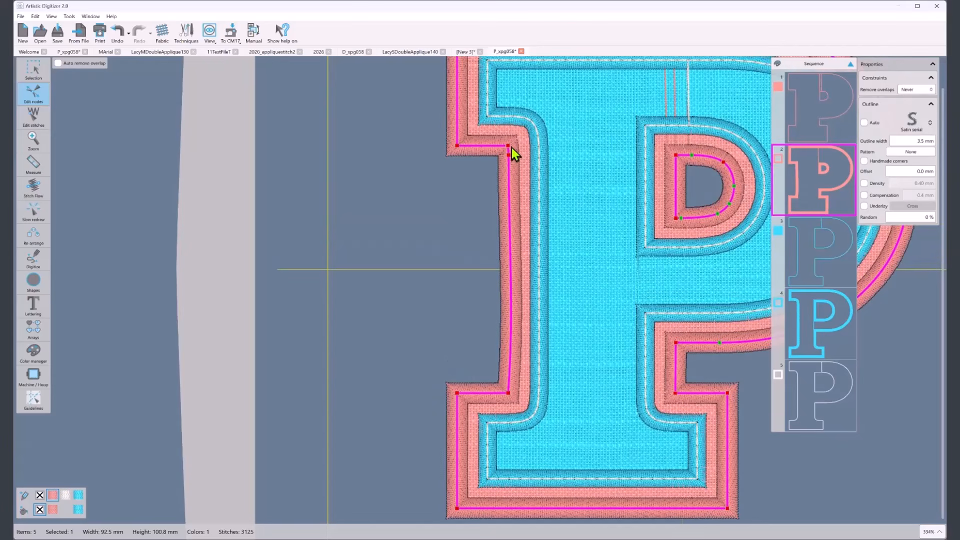
pyautogui.scroll(3, 512, 150)
pyautogui.scroll(2, 512, 194)
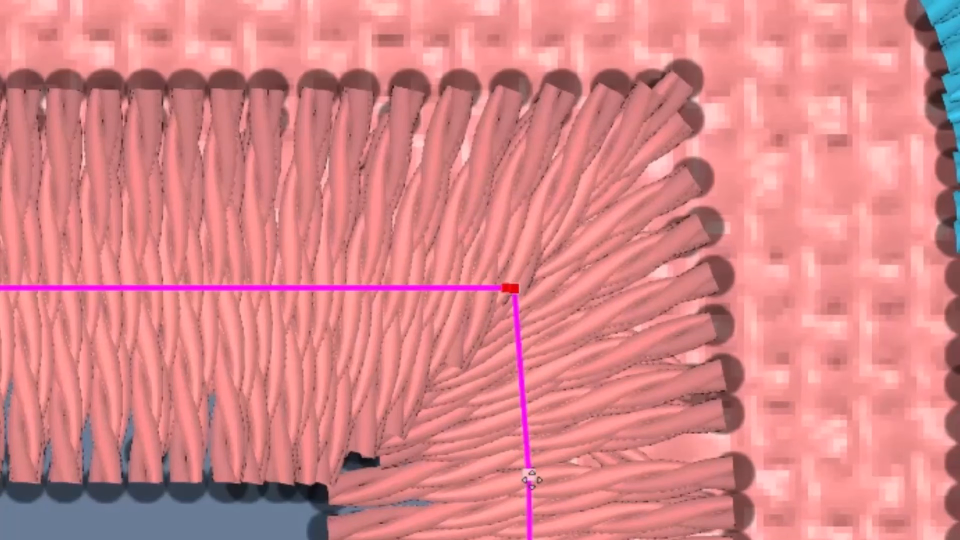
pyautogui.click(530, 478)
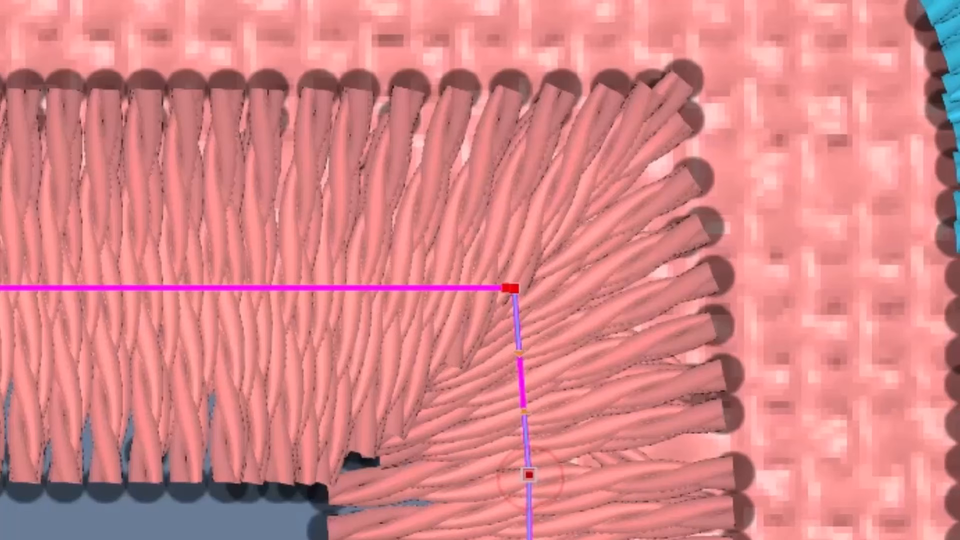
pyautogui.press('Delete')
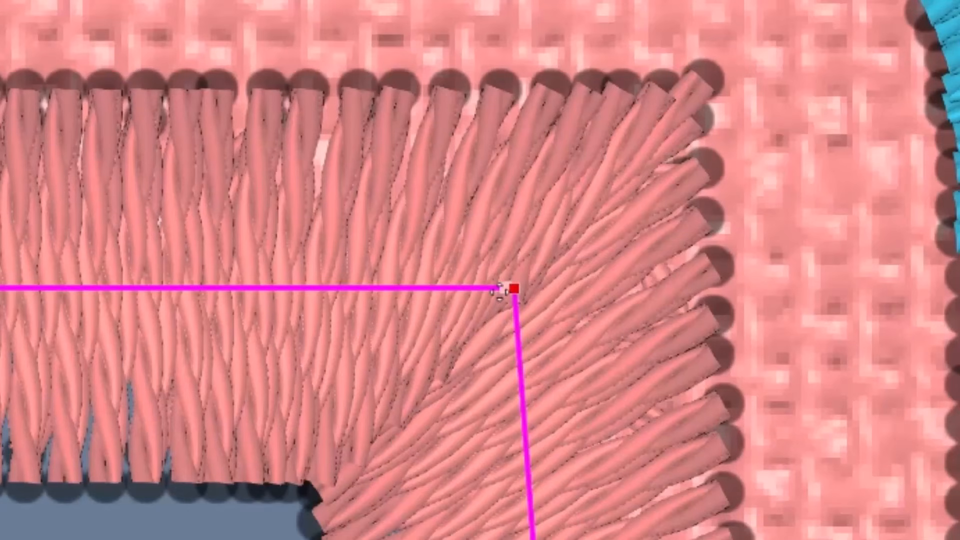
pyautogui.click(499, 288)
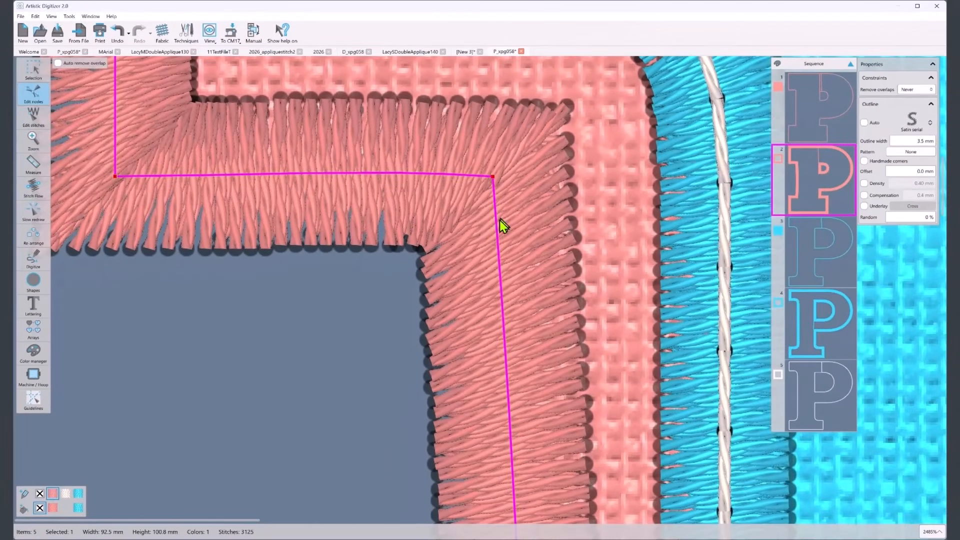
# - Align the curve handles of the corner nodes at both ends of the P's left stem edge vertically to straighten it
pyautogui.scroll(-6, 495, 234)
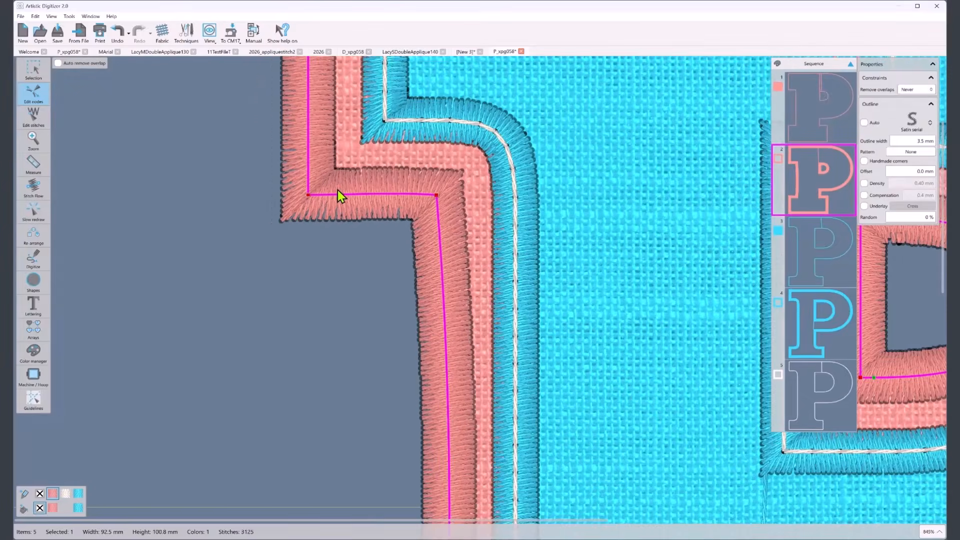
pyautogui.scroll(-3, 343, 194)
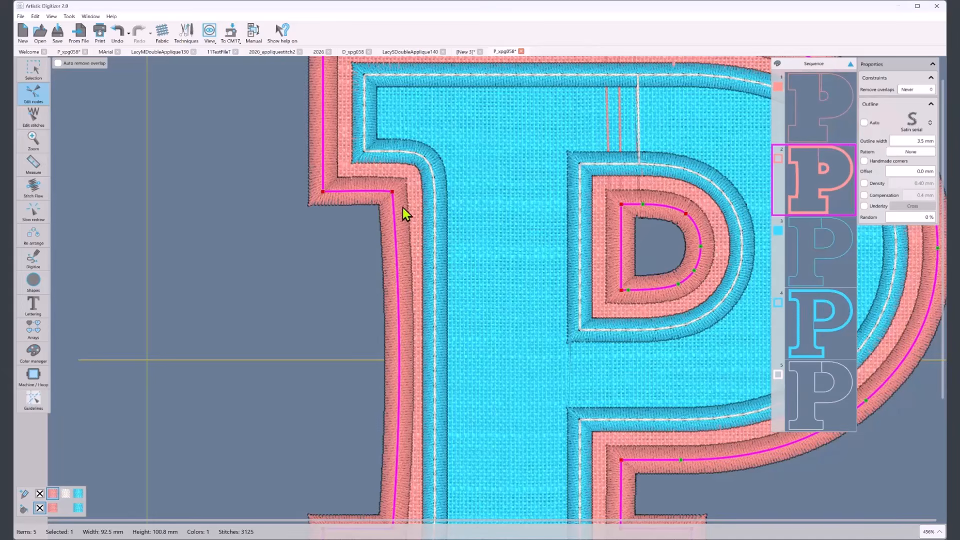
pyautogui.scroll(3, 342, 156)
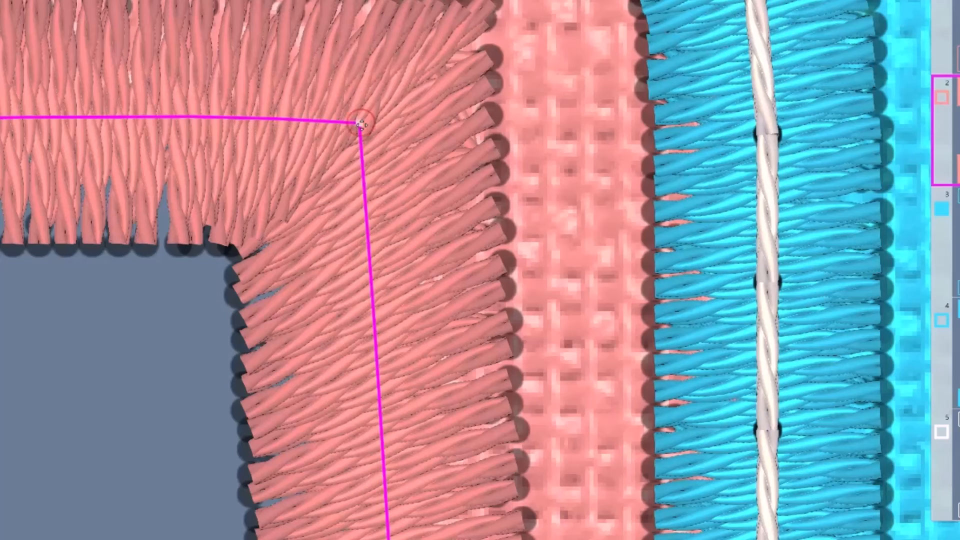
pyautogui.moveTo(361, 126); pyautogui.dragTo(360, 122)
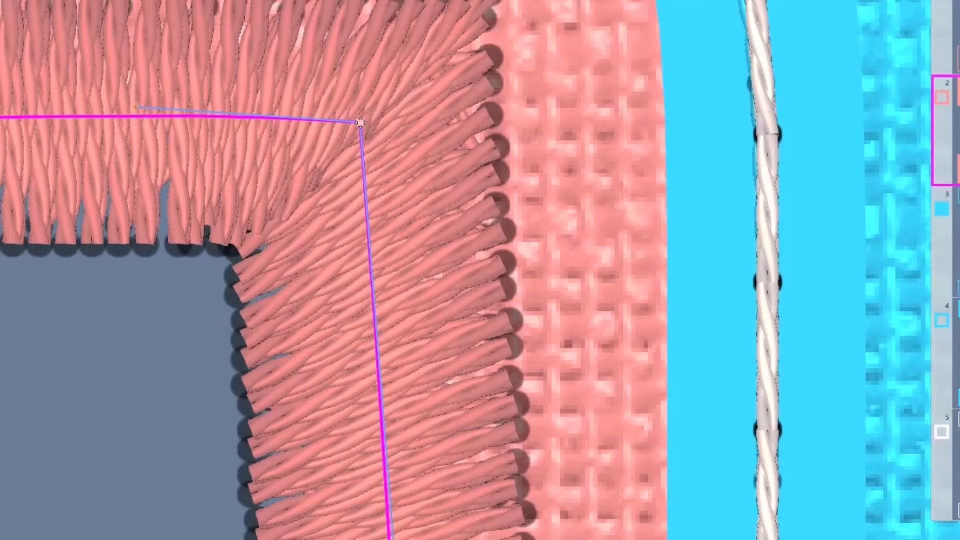
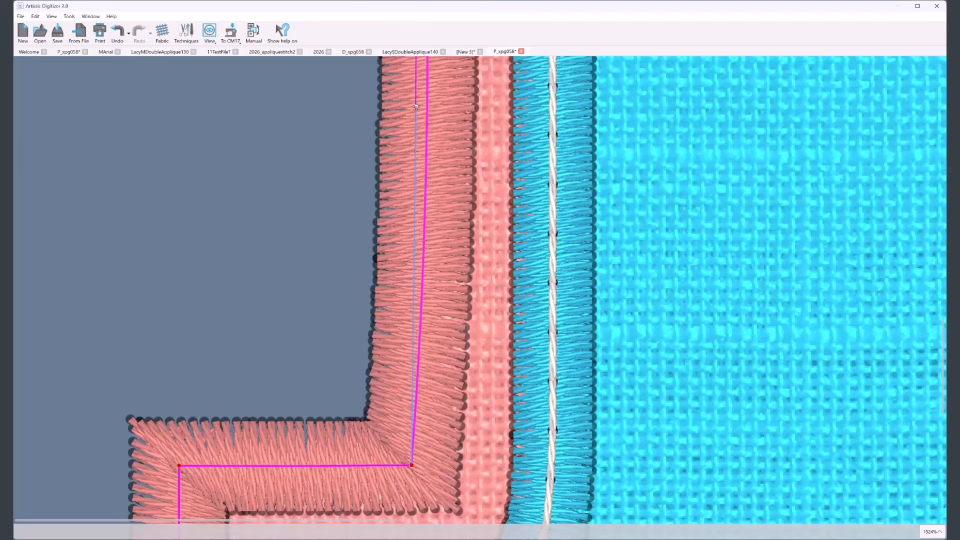
pyautogui.moveTo(416, 106); pyautogui.dragTo(416, 106)
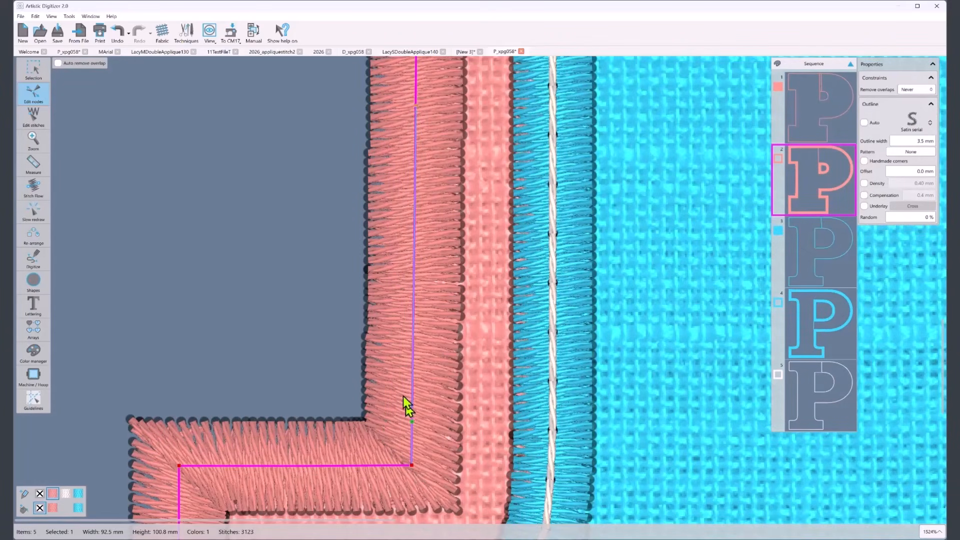
pyautogui.scroll(-2, 397, 386)
pyautogui.scroll(-6, 396, 388)
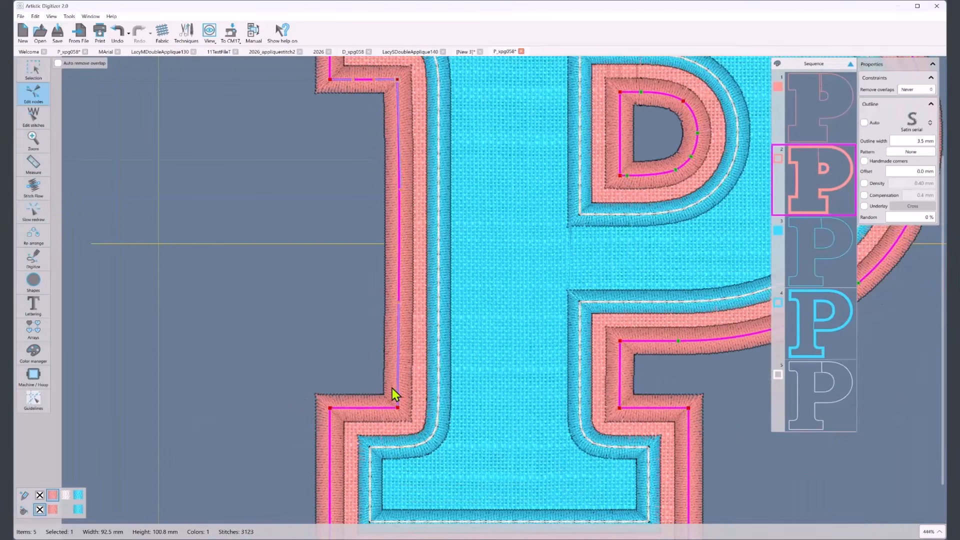
# - Leave node editing with nothing selected and examine the P's left stem and foot corners
pyautogui.click(362, 300)
pyautogui.click(355, 218)
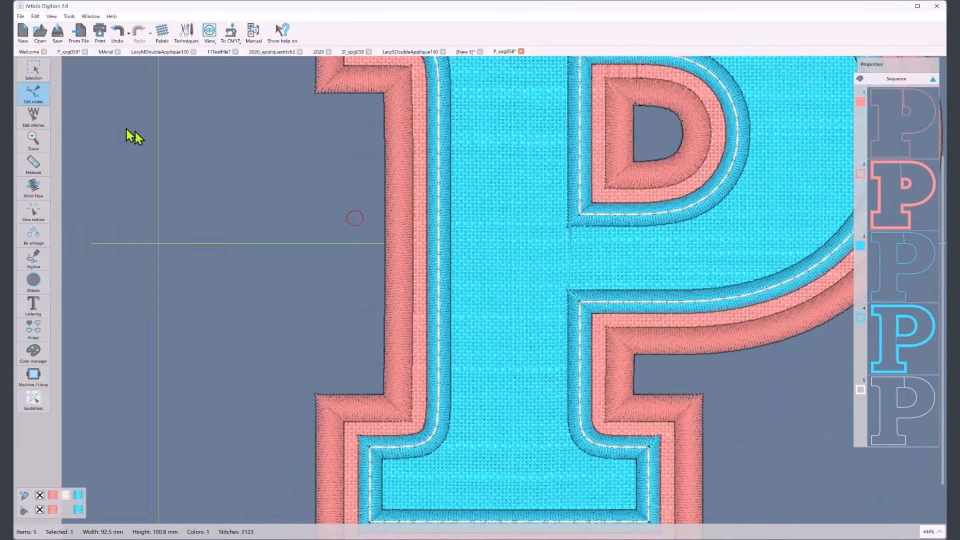
pyautogui.click(34, 74)
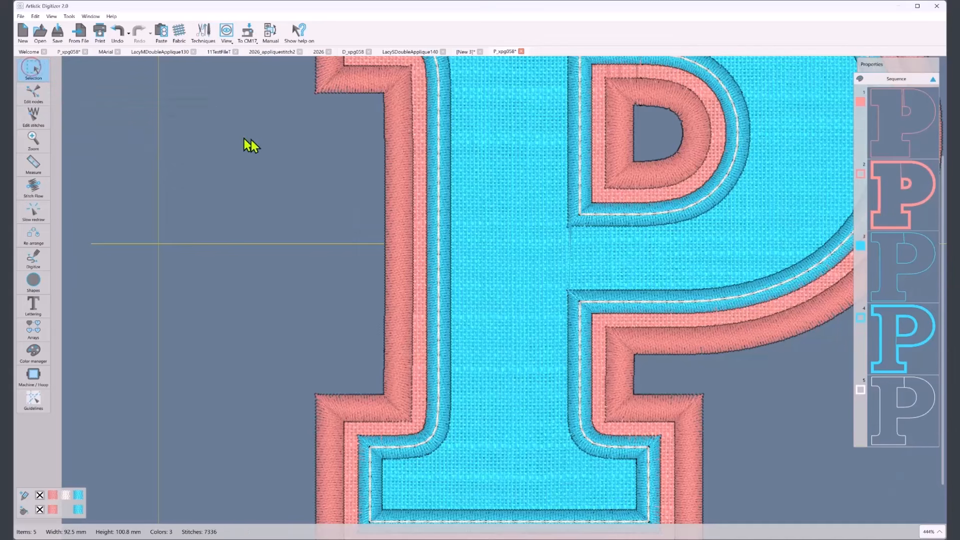
pyautogui.click(276, 151)
pyautogui.scroll(-3, 238, 456)
pyautogui.scroll(-2, 234, 451)
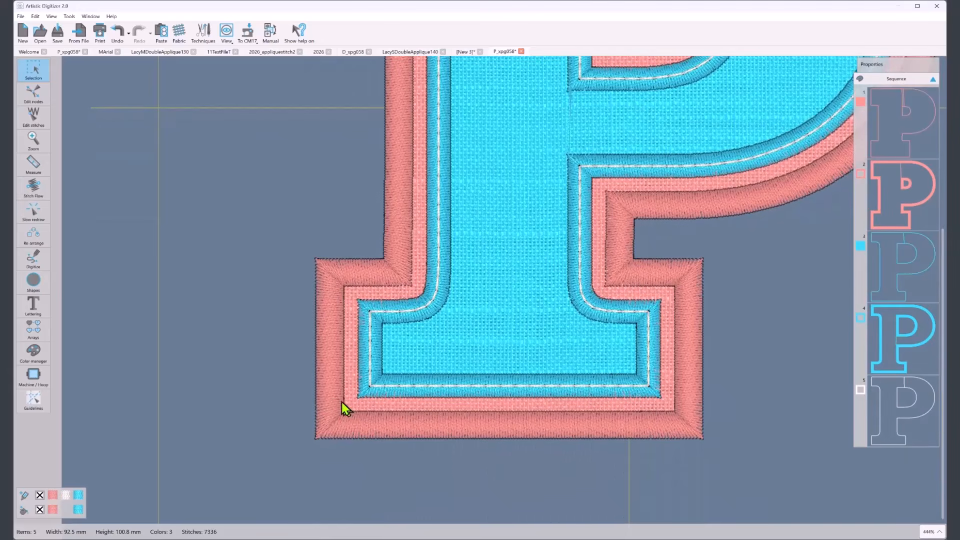
pyautogui.scroll(-1, 306, 385)
pyautogui.scroll(-2, 306, 391)
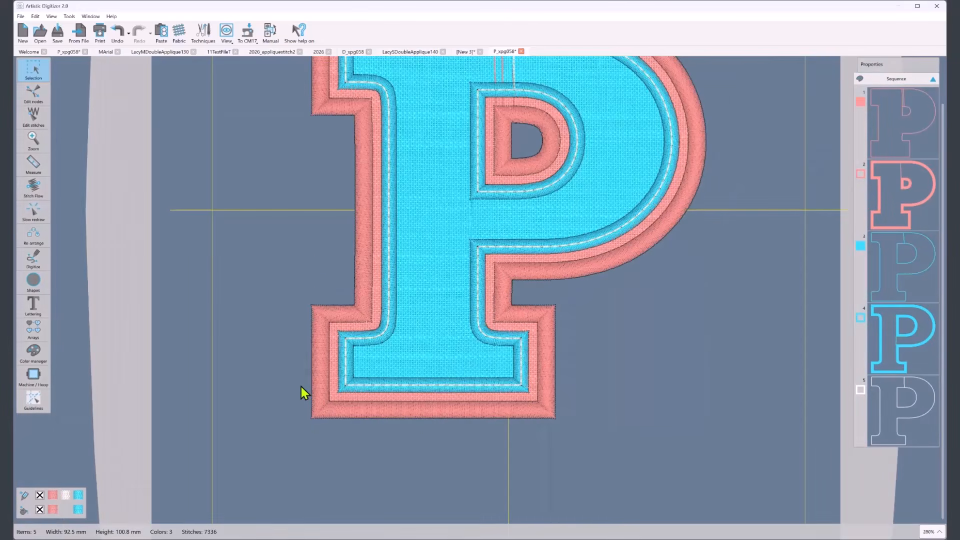
pyautogui.scroll(-1, 305, 393)
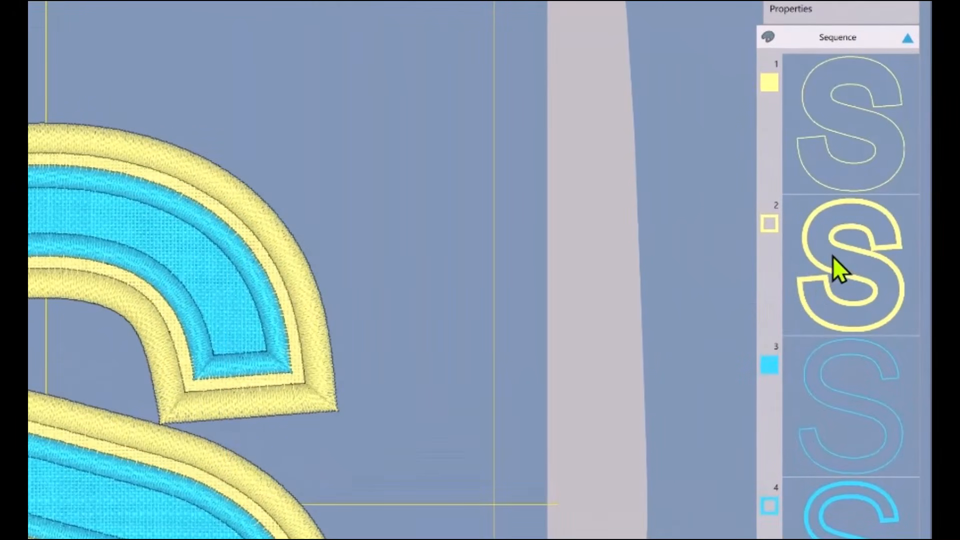
# - Change the S's outer yellow satin outline to a running outline with stitch pattern 36, and inspect the decorative edge
pyautogui.click(832, 256)
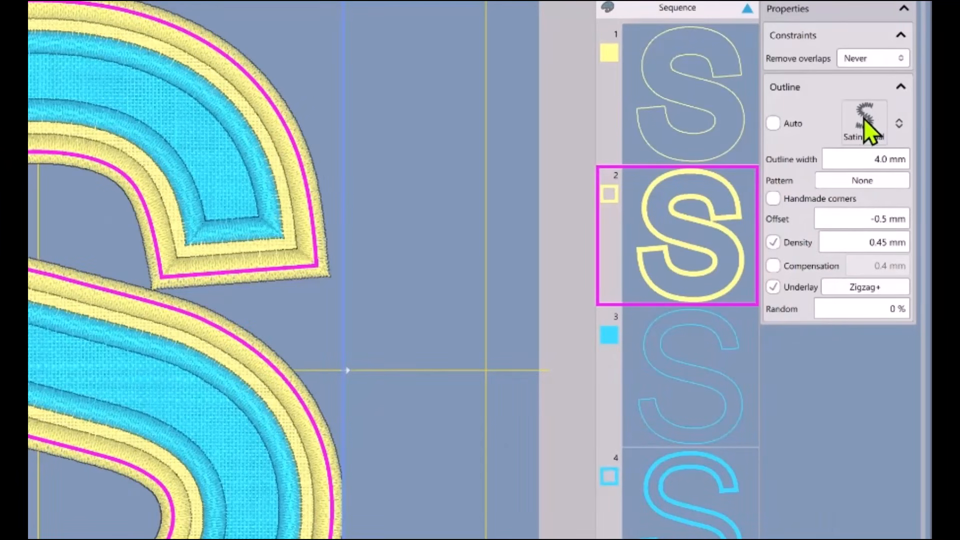
pyautogui.click(863, 120)
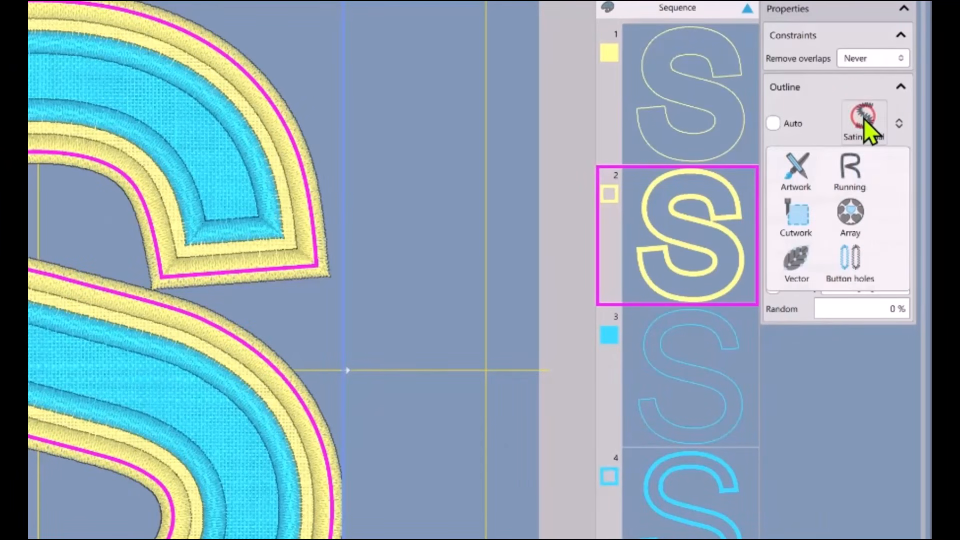
pyautogui.click(854, 162)
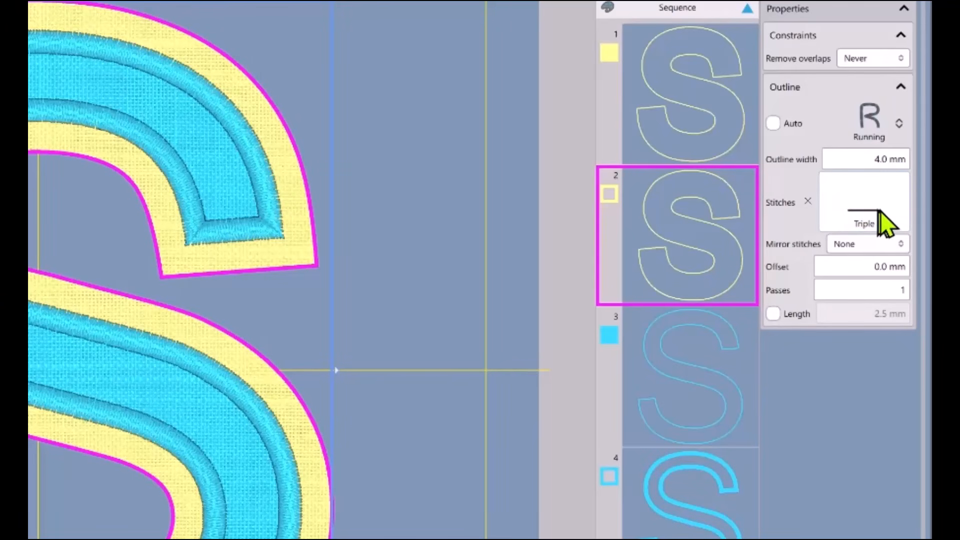
pyautogui.click(856, 197)
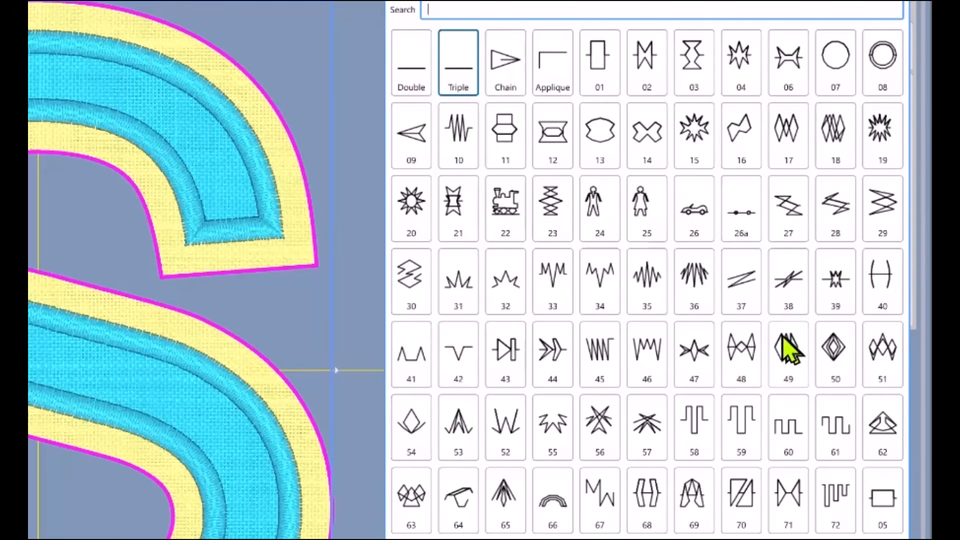
pyautogui.click(693, 290)
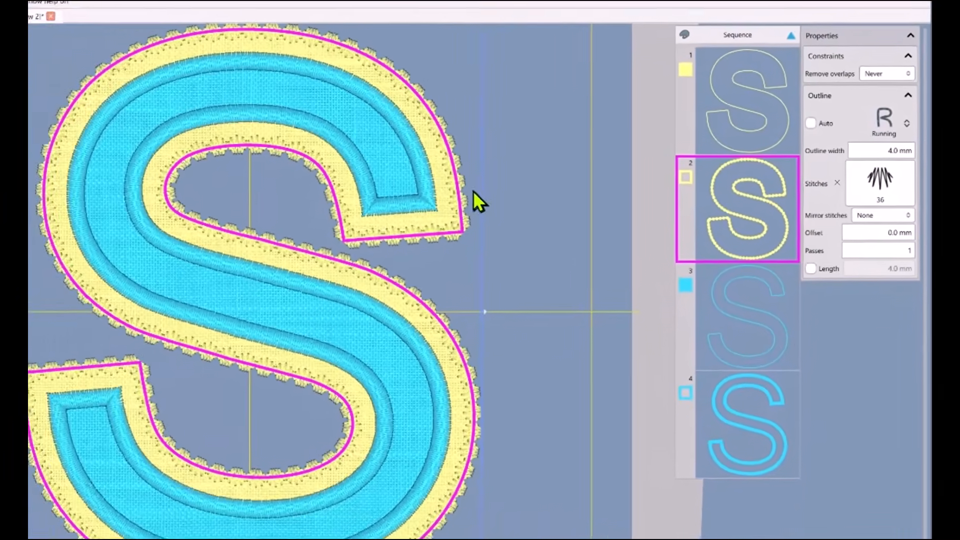
pyautogui.scroll(4, 515, 179)
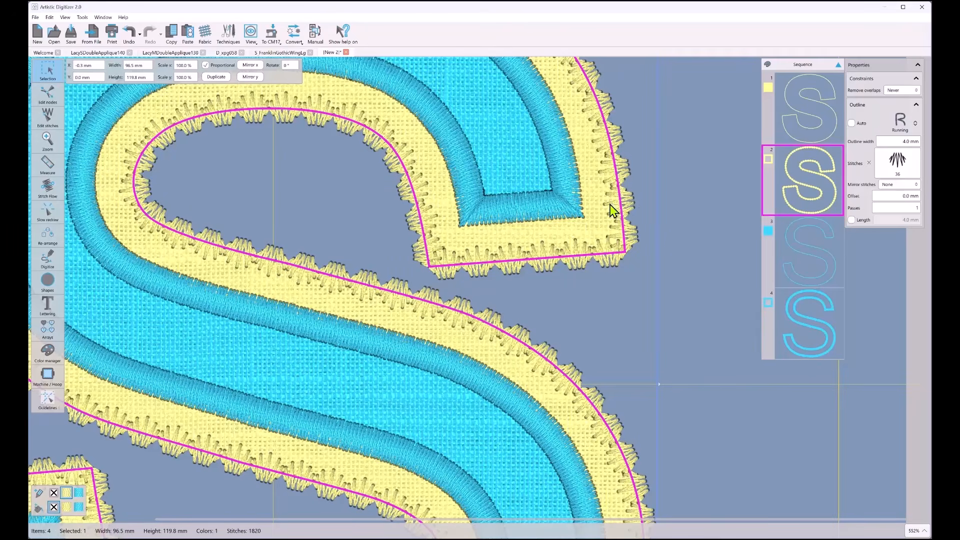
pyautogui.click(667, 233)
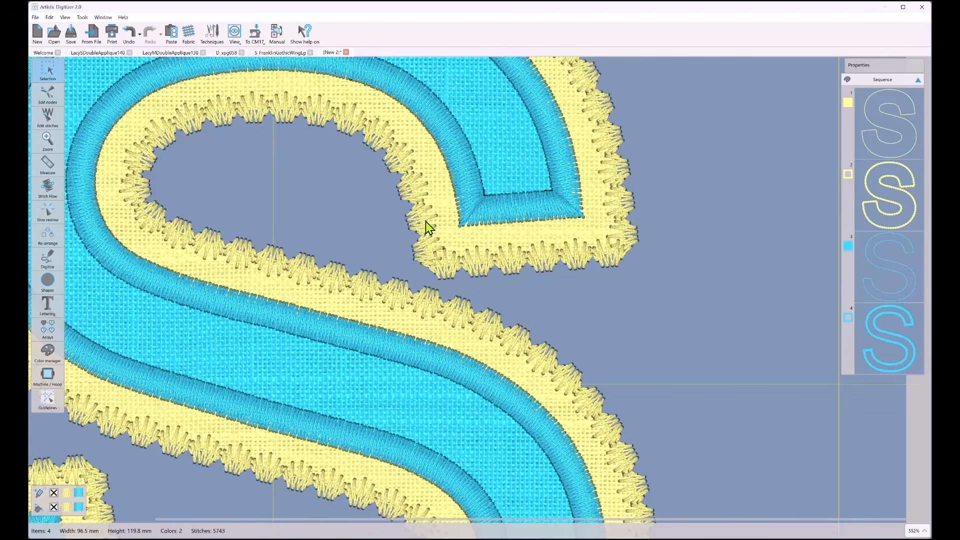
pyautogui.click(626, 233)
# - Set the offset of the S's yellow decorative outline to -0.3 mm and check how it covers the fabric edge
pyautogui.click(884, 195)
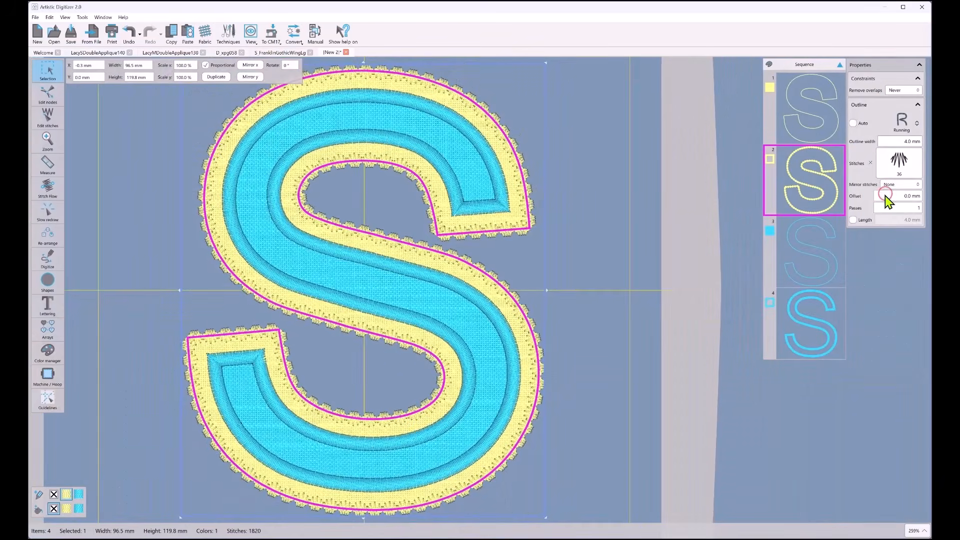
pyautogui.click(892, 197)
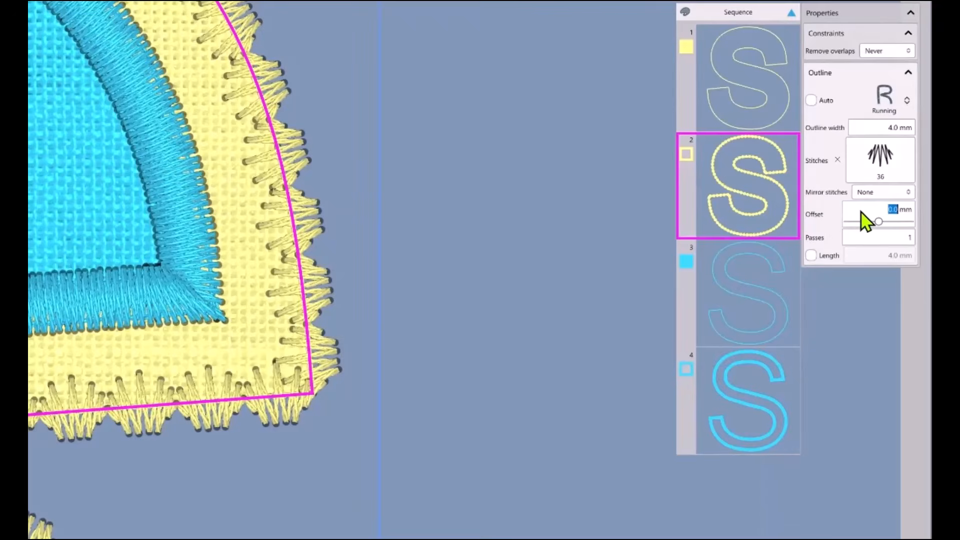
pyautogui.scroll(-1, 860, 211)
pyautogui.scroll(-1, 865, 220)
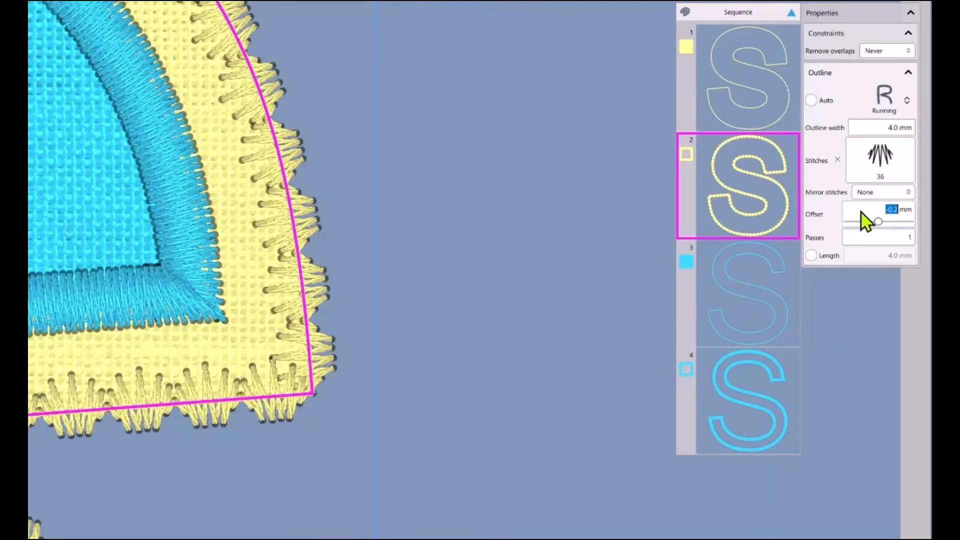
pyautogui.scroll(-1, 865, 220)
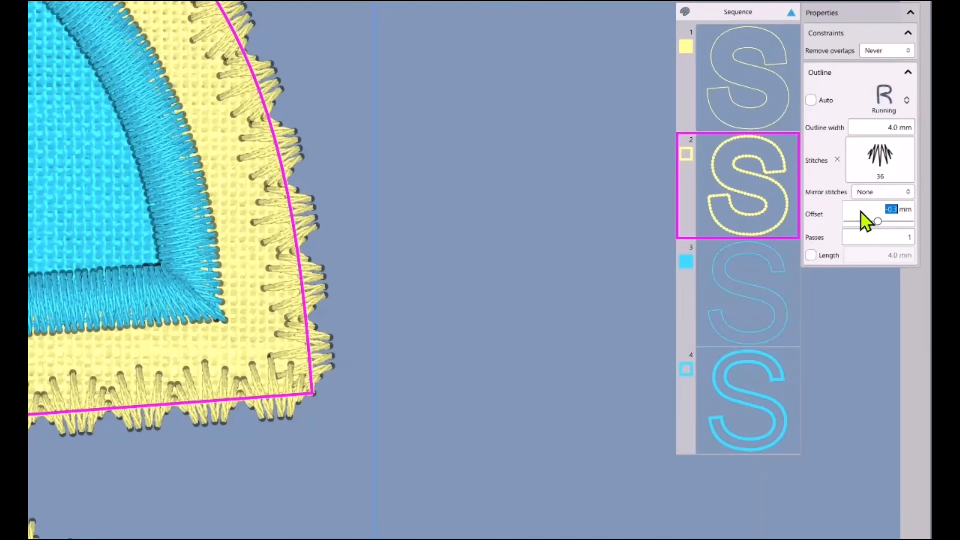
pyautogui.click(404, 213)
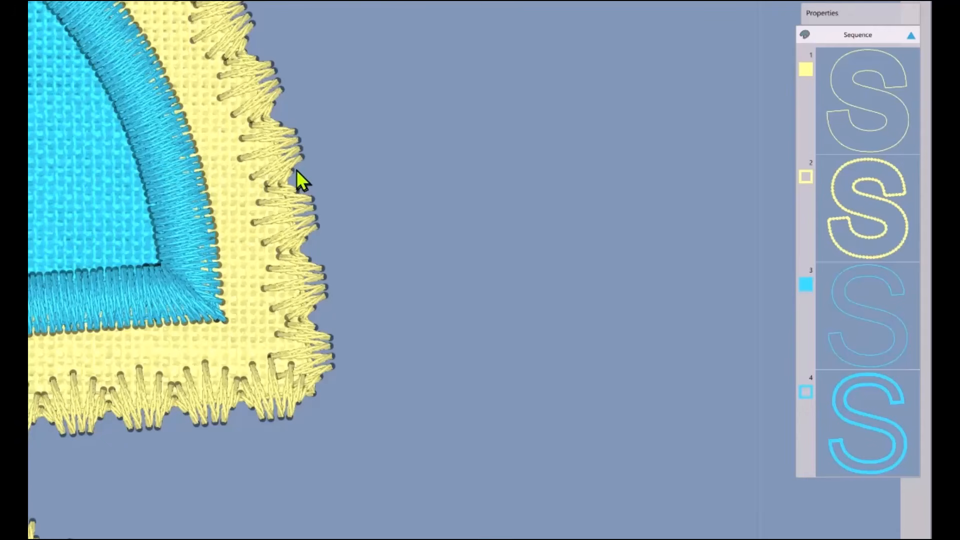
pyautogui.scroll(-3, 354, 210)
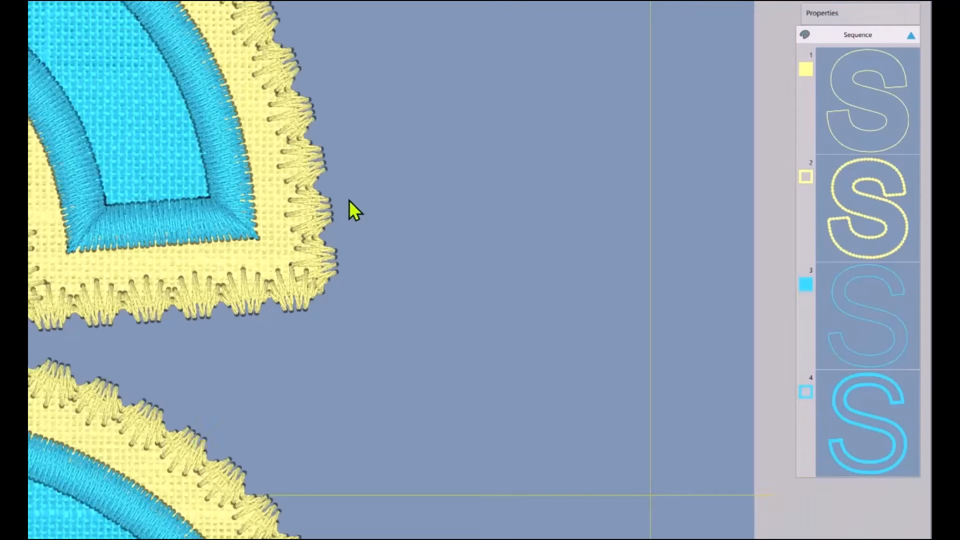
pyautogui.scroll(-3, 349, 200)
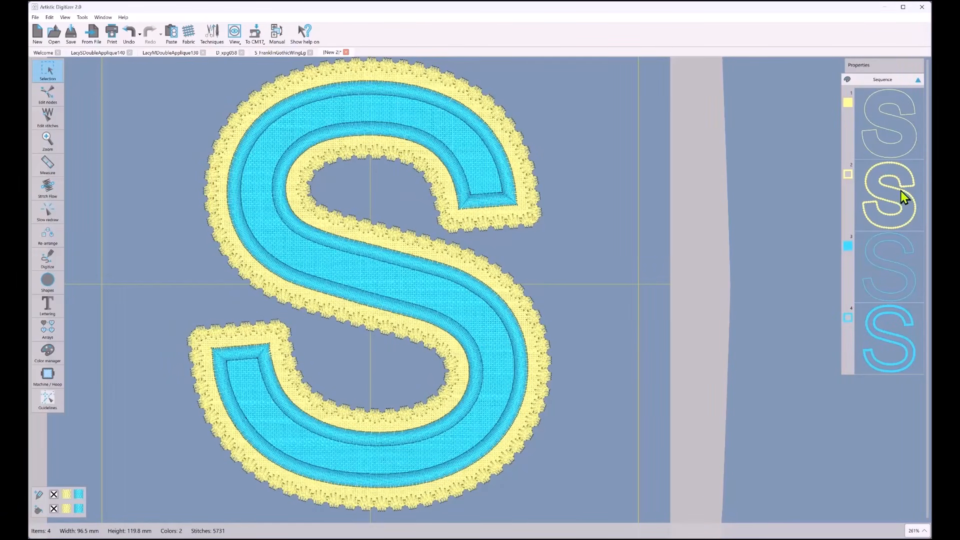
# - Recolor the S's decorative running outline from yellow to the off-white thread color #fffff6
pyautogui.click(883, 193)
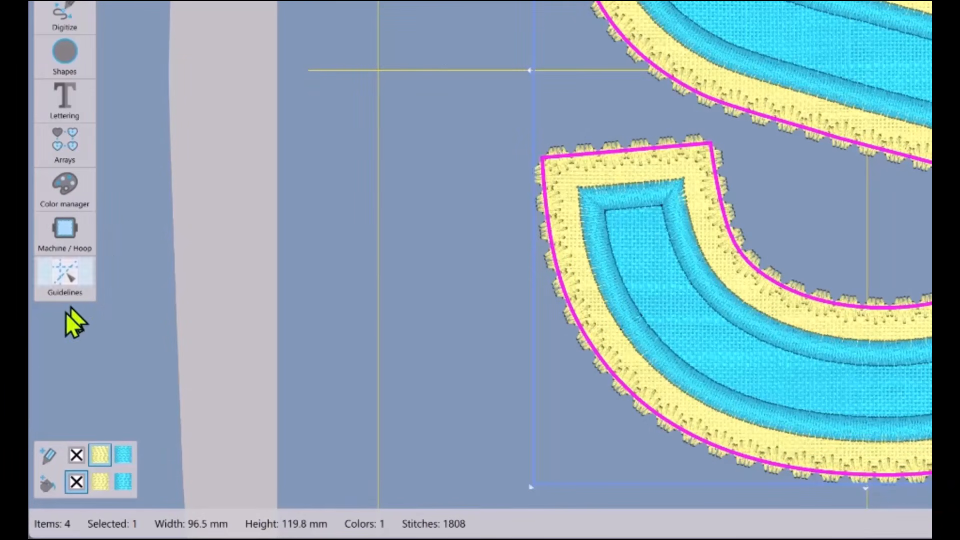
pyautogui.click(46, 455)
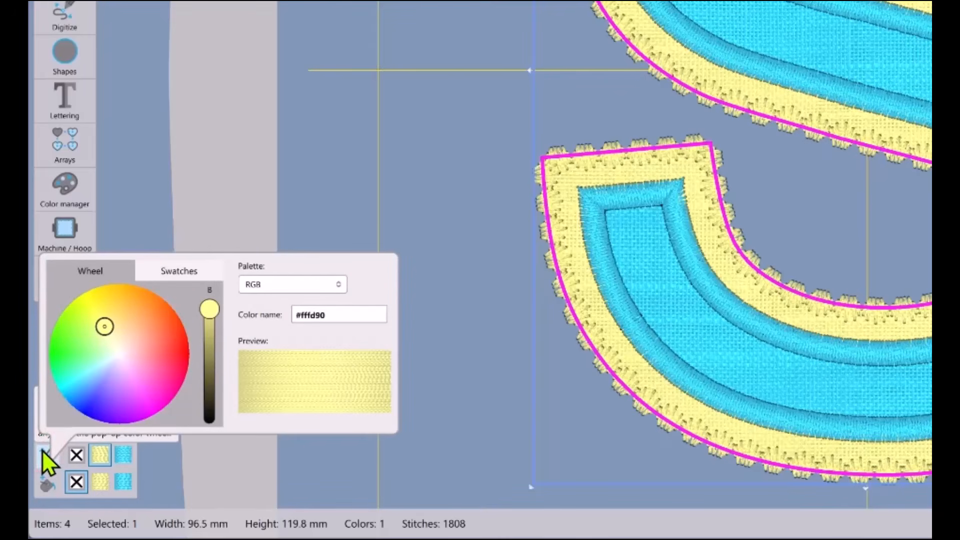
pyautogui.click(114, 345)
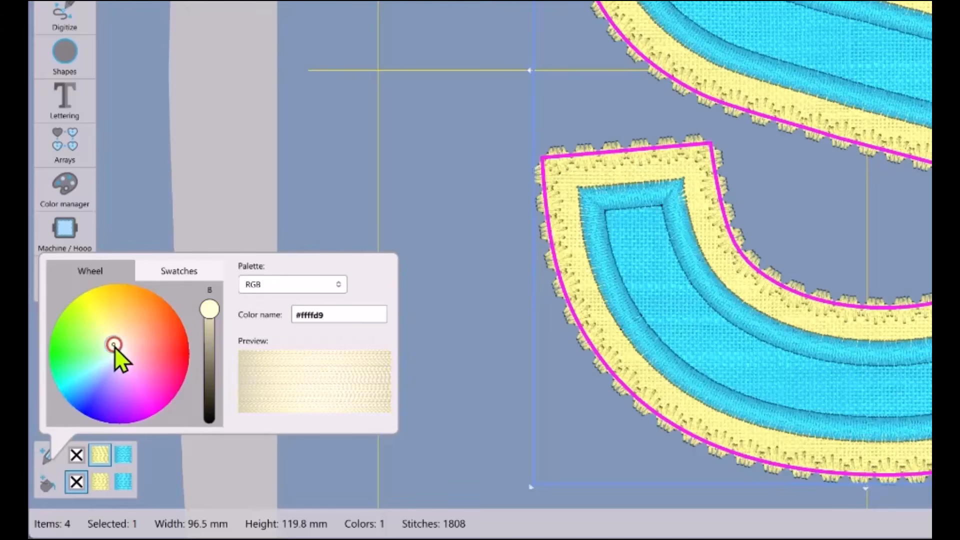
pyautogui.moveTo(115, 346); pyautogui.dragTo(120, 352)
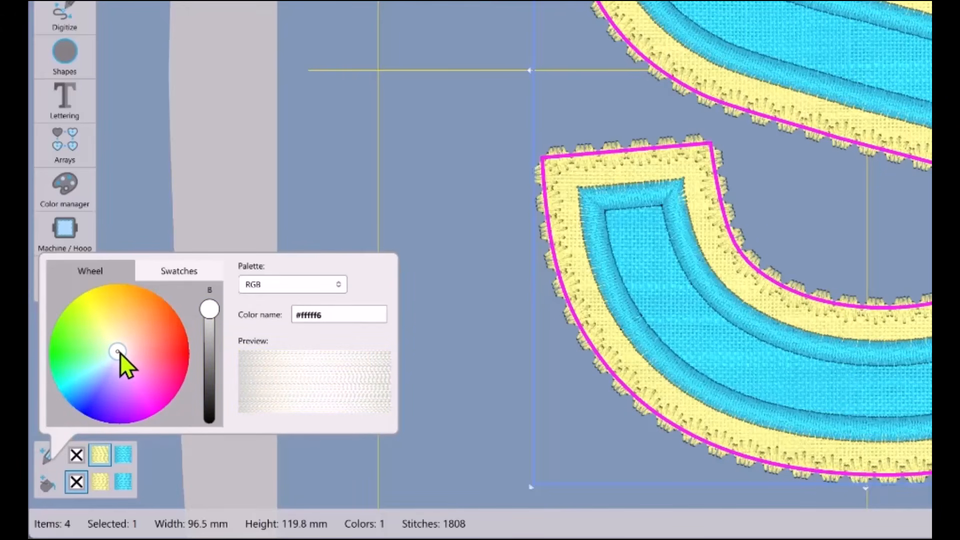
pyautogui.click(334, 155)
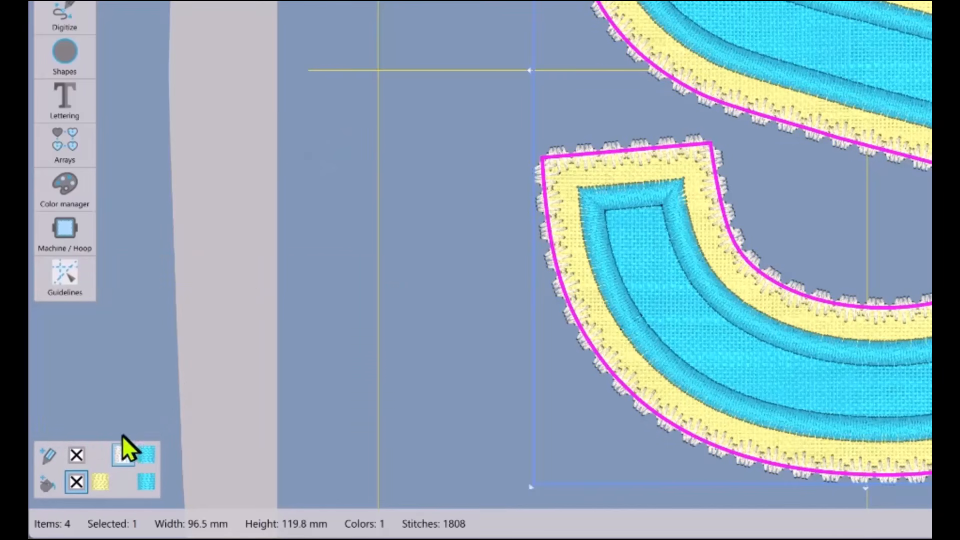
# - Edit the off-white outline color of the S to light blue #87f8ff and leave the letter deselected
pyautogui.rightClick(122, 454)
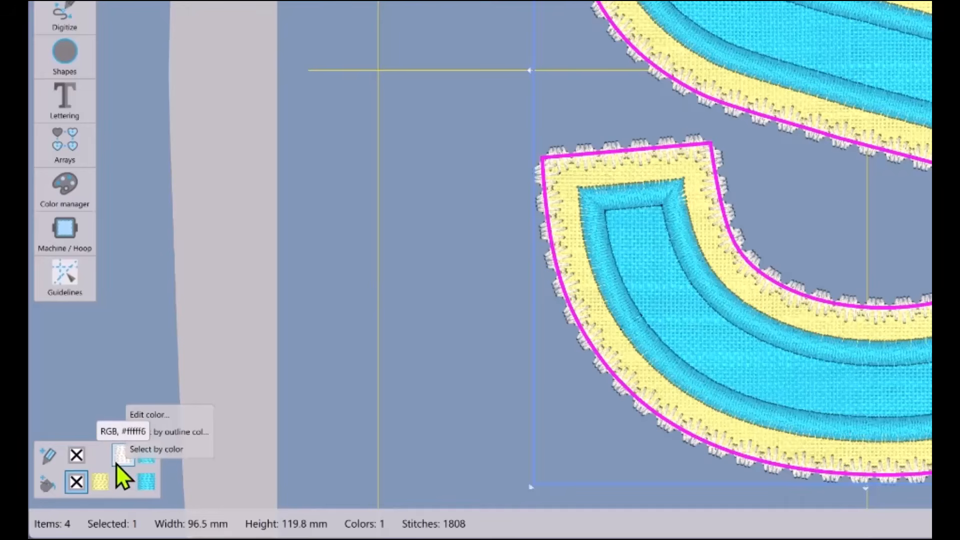
pyautogui.click(151, 416)
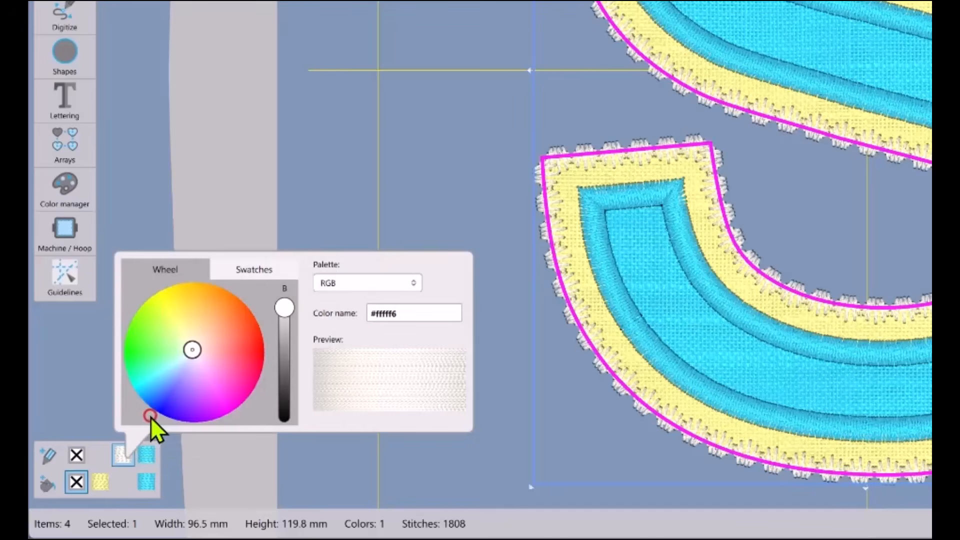
pyautogui.moveTo(191, 349); pyautogui.dragTo(163, 367)
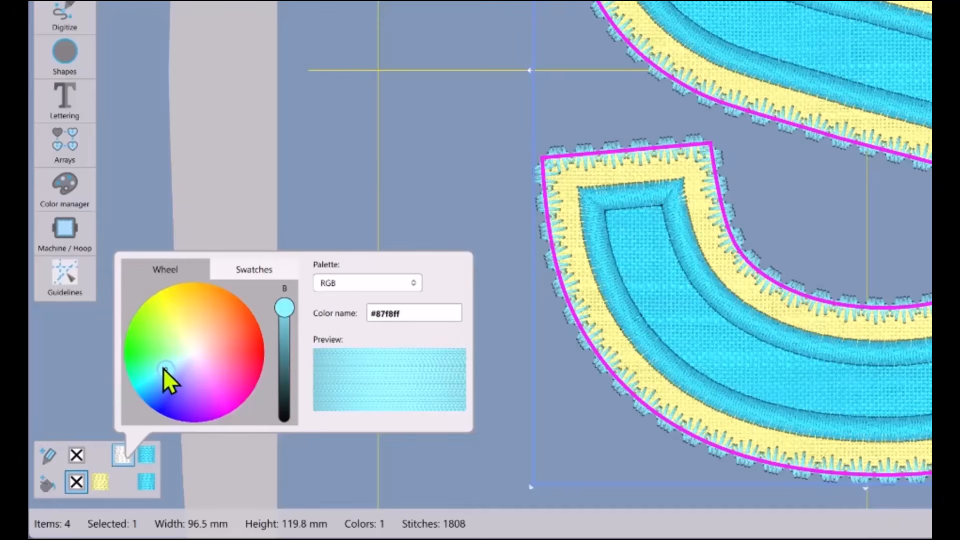
pyautogui.click(355, 155)
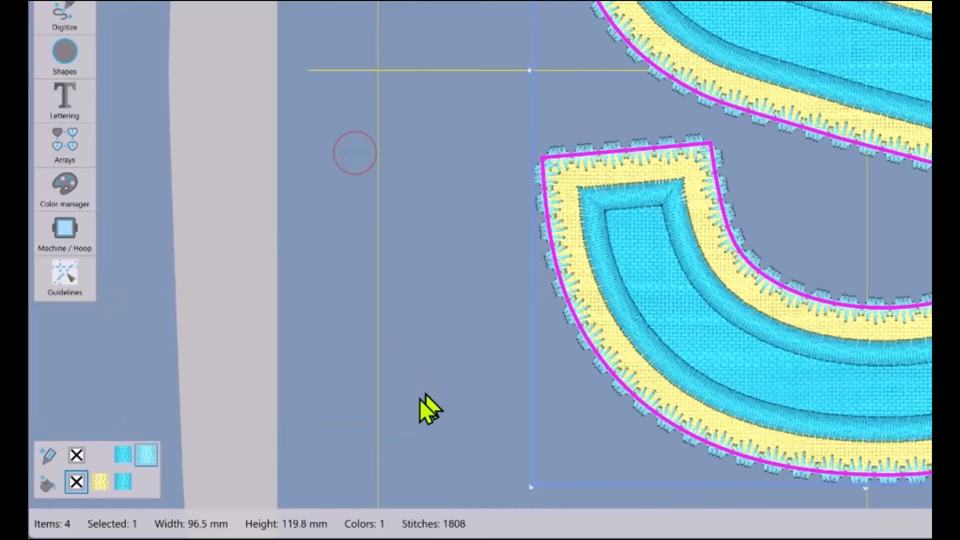
pyautogui.click(382, 247)
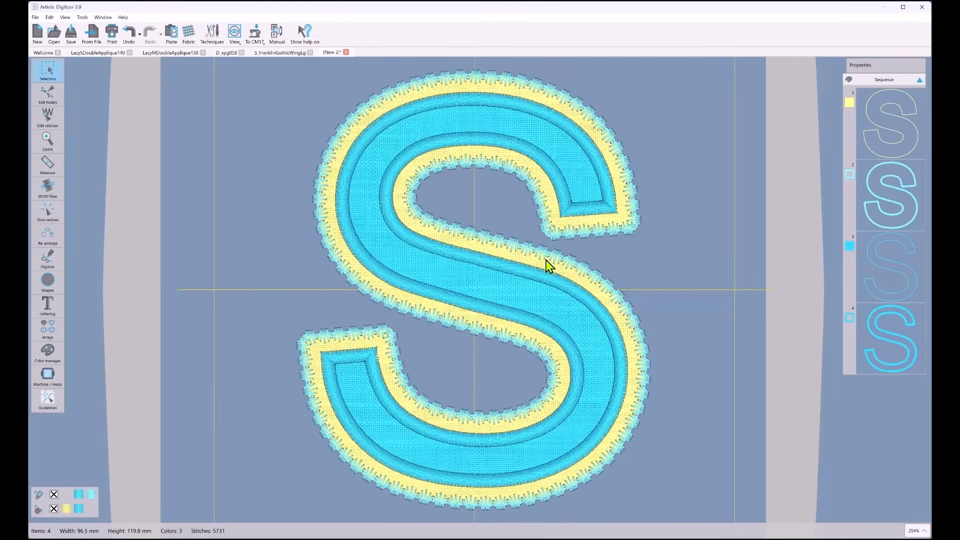
# - Change the stitch pattern of the S's light blue running outline to the starburst pattern 286
pyautogui.click(881, 203)
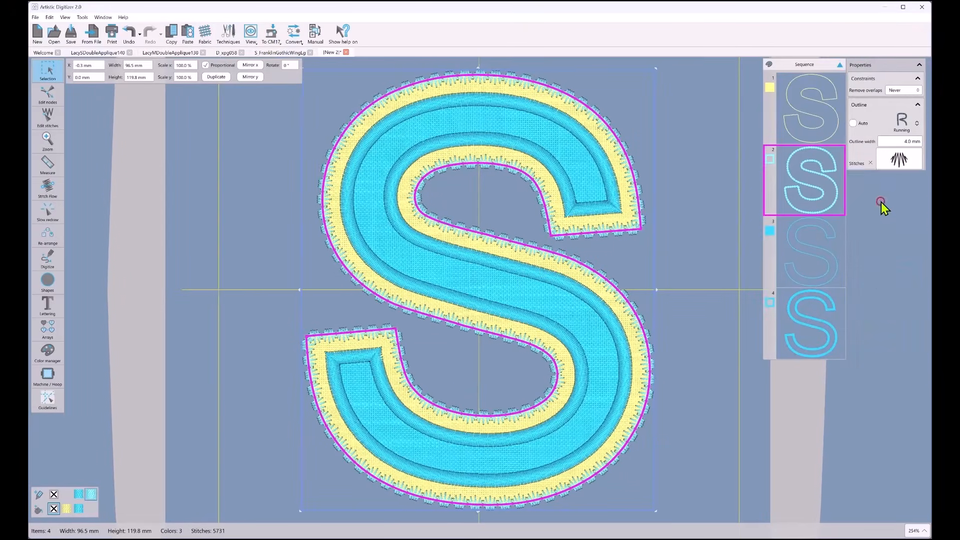
pyautogui.click(906, 176)
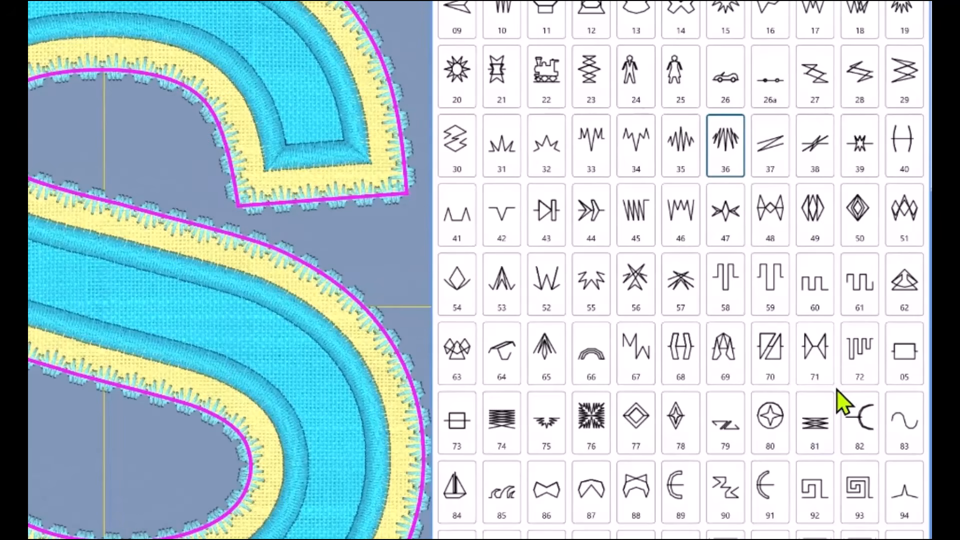
pyautogui.scroll(-3, 837, 389)
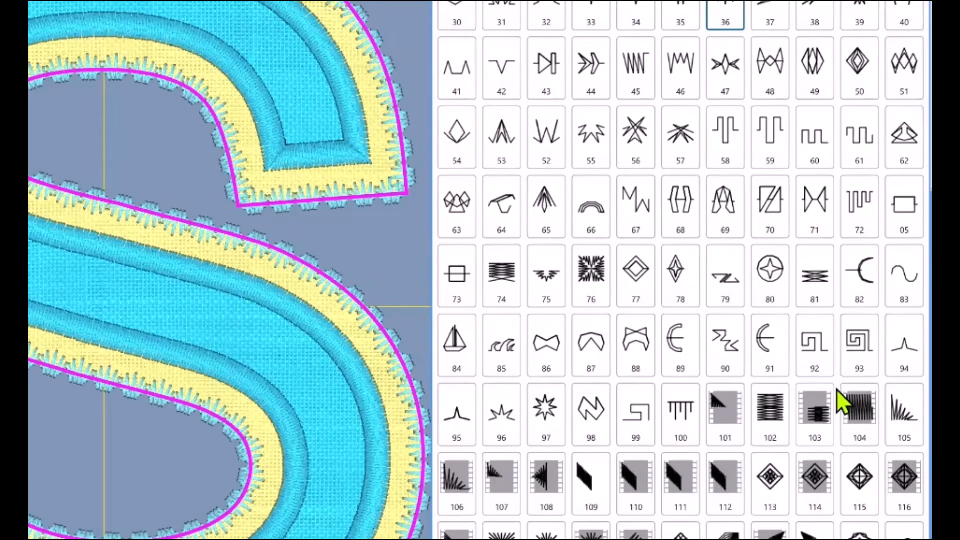
pyautogui.scroll(-9, 836, 389)
pyautogui.scroll(-9, 815, 379)
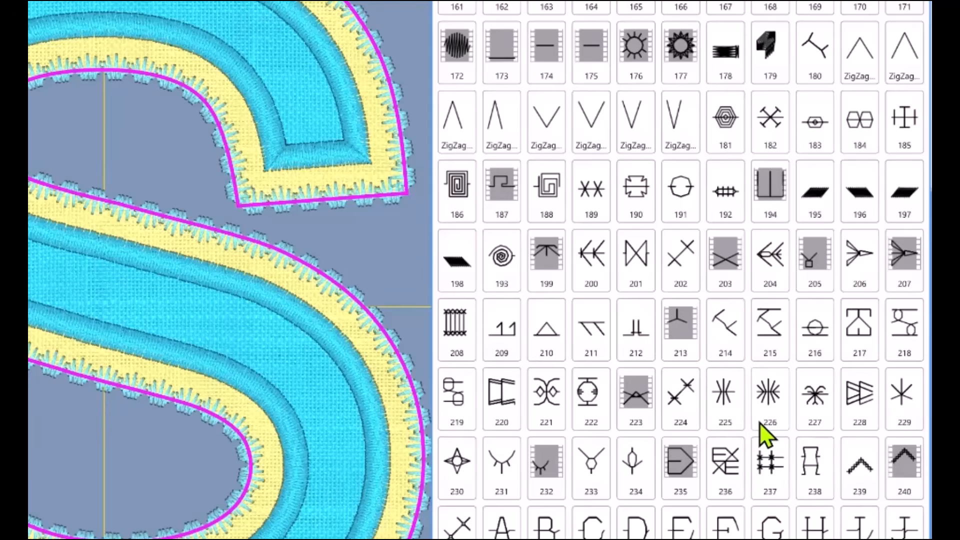
pyautogui.scroll(-5, 765, 435)
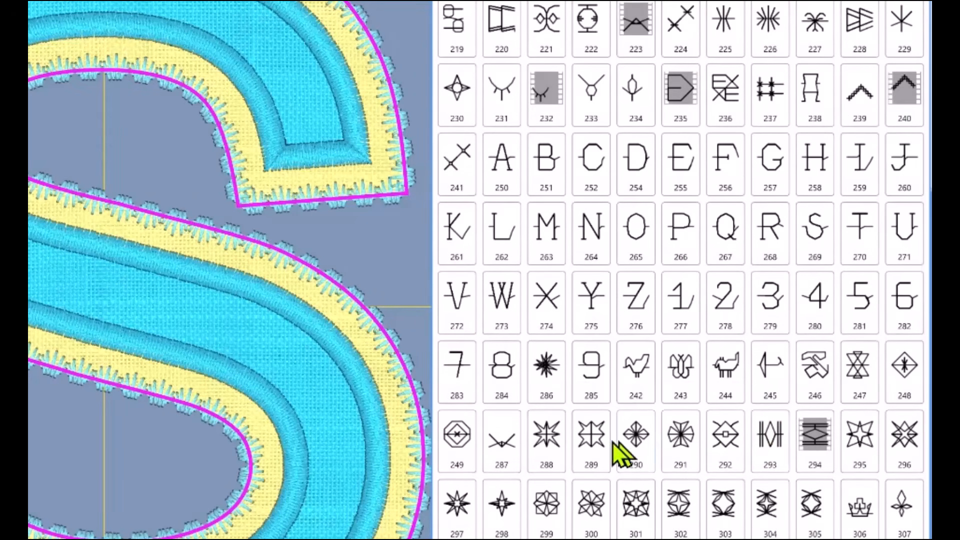
pyautogui.click(541, 366)
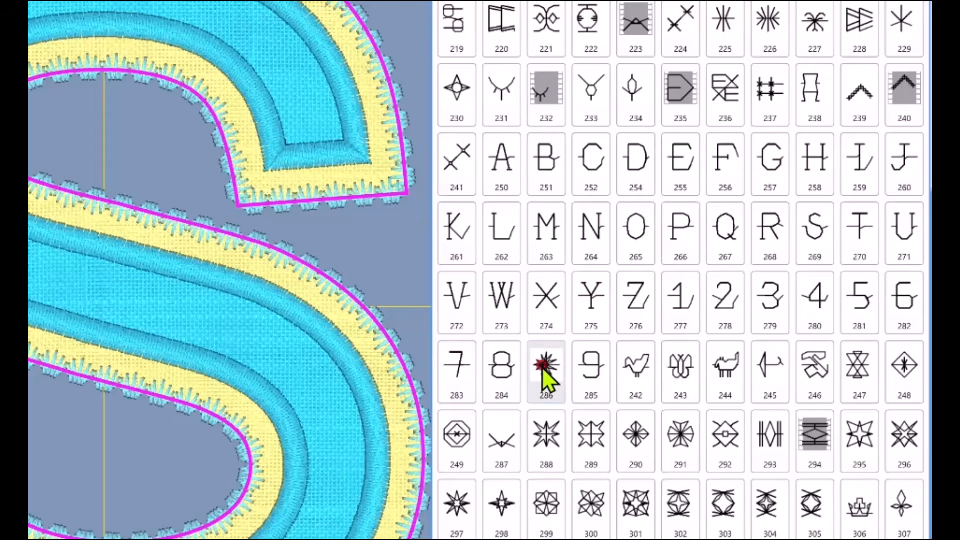
pyautogui.click(435, 300)
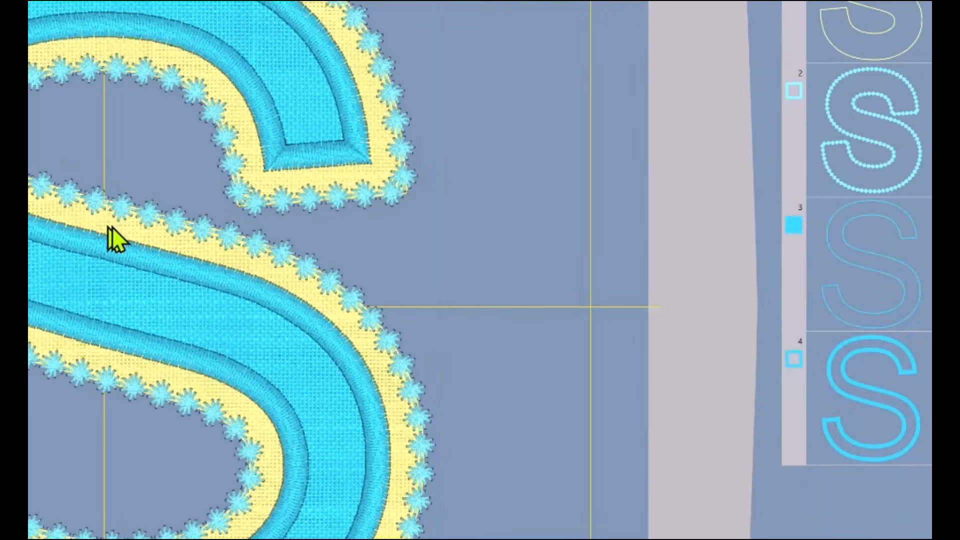
# - Set the offset of the S's starburst outline to 0.0 mm and inspect the stitches along the fabric edge
pyautogui.scroll(5, 334, 215)
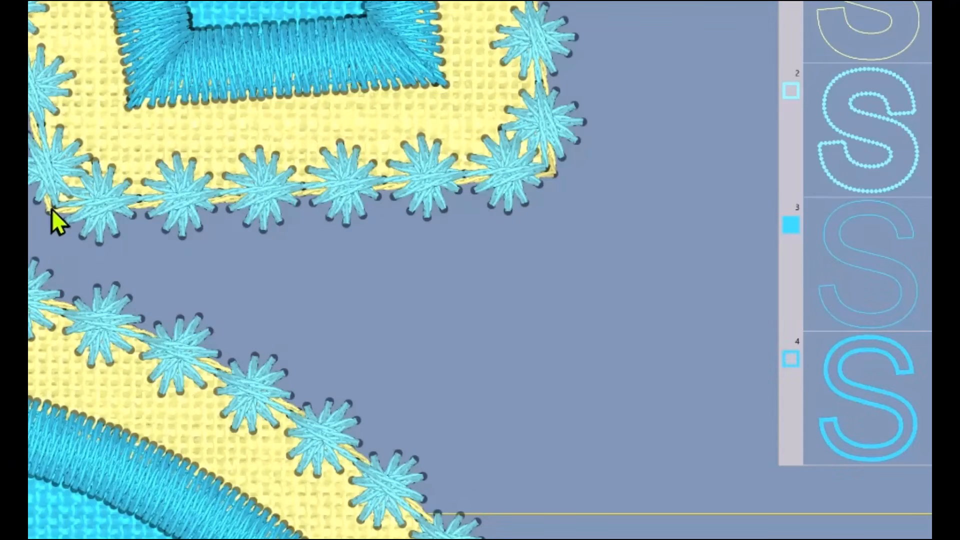
pyautogui.click(181, 203)
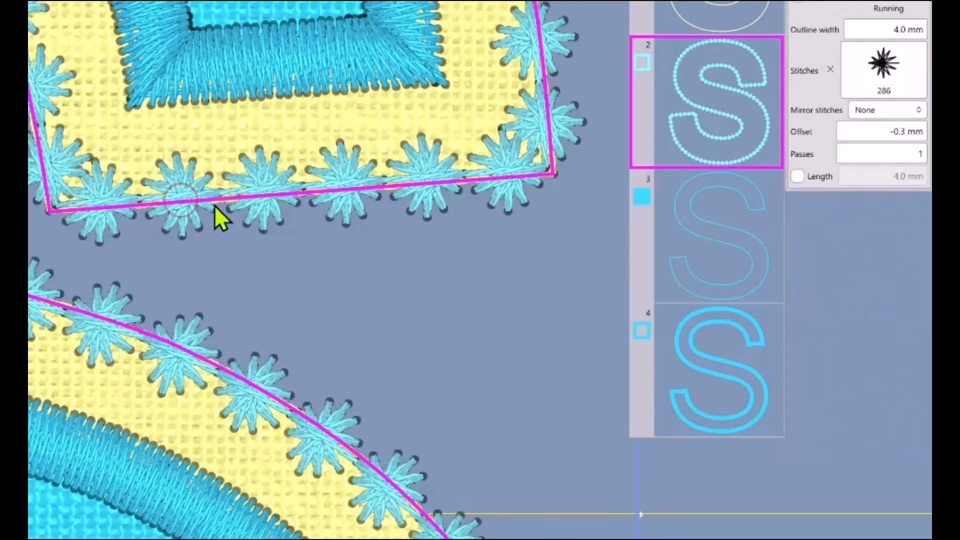
pyautogui.click(889, 133)
pyautogui.scroll(1, 881, 134)
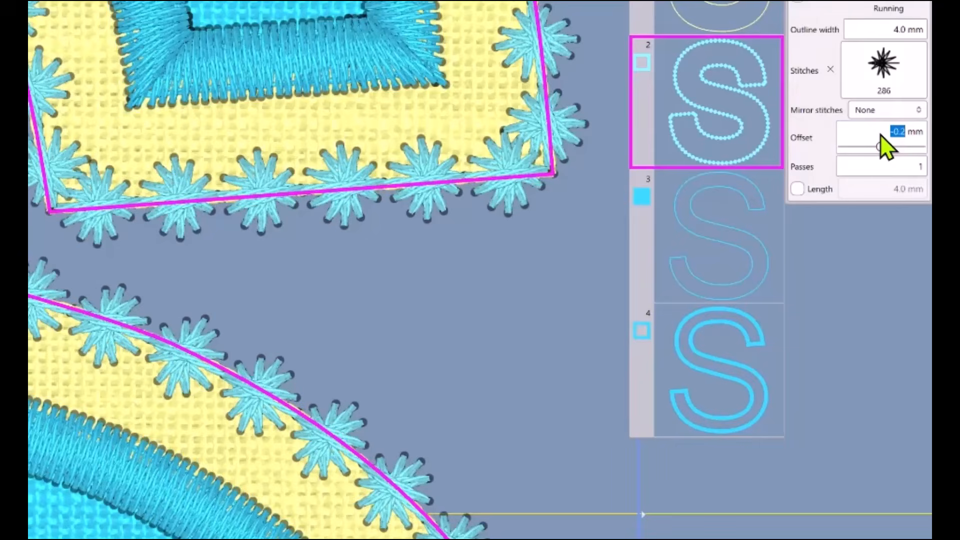
pyautogui.scroll(2, 885, 145)
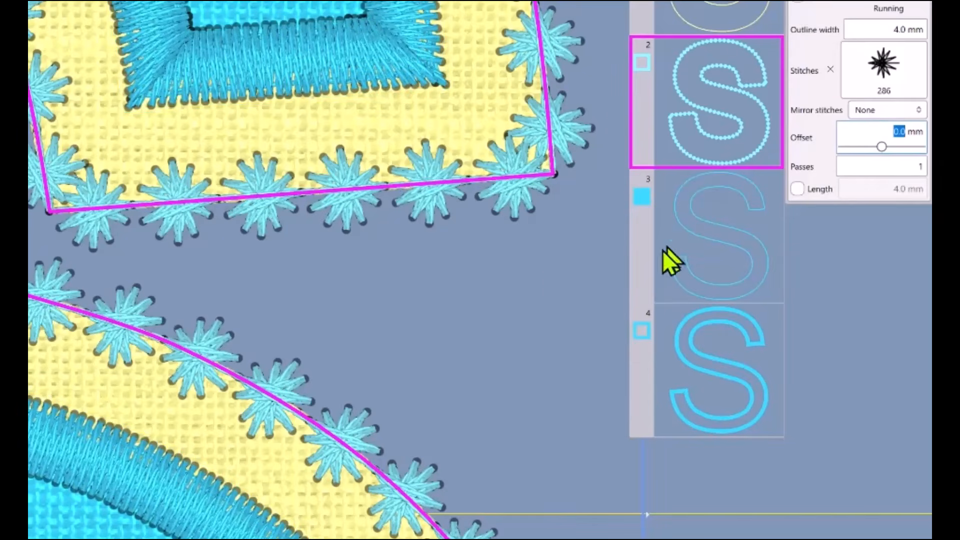
pyautogui.click(545, 270)
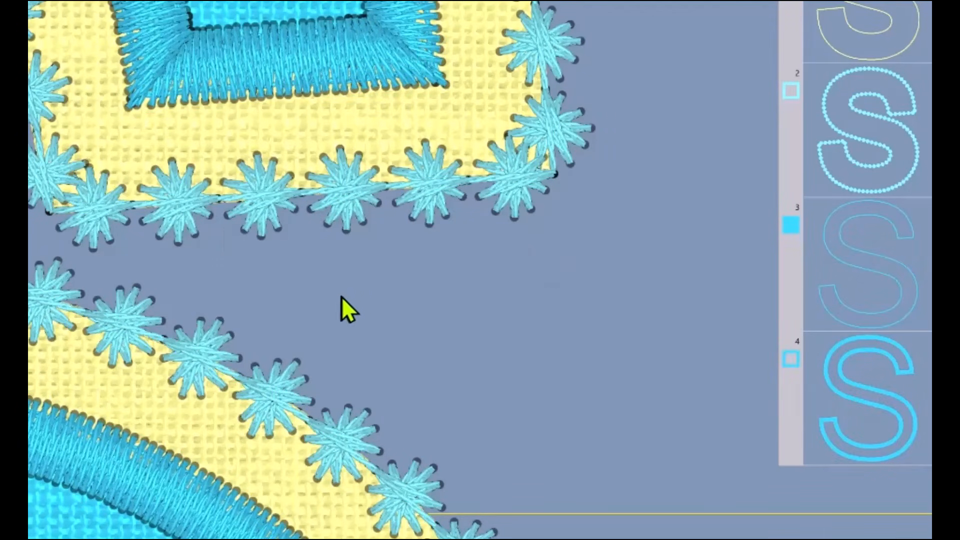
pyautogui.scroll(-3, 362, 297)
pyautogui.scroll(-2, 280, 303)
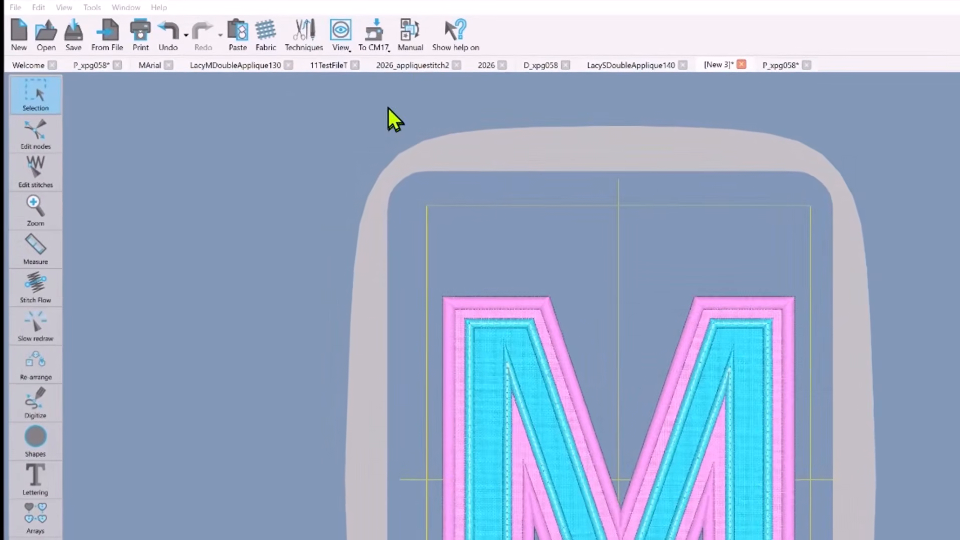
# - Enable the Cut technique for the double applique M design
pyautogui.click(306, 37)
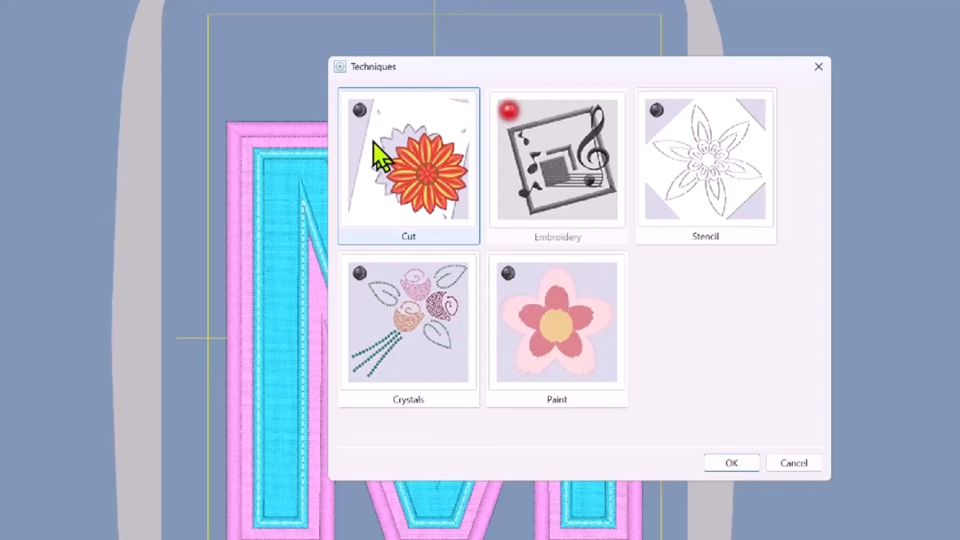
pyautogui.click(359, 109)
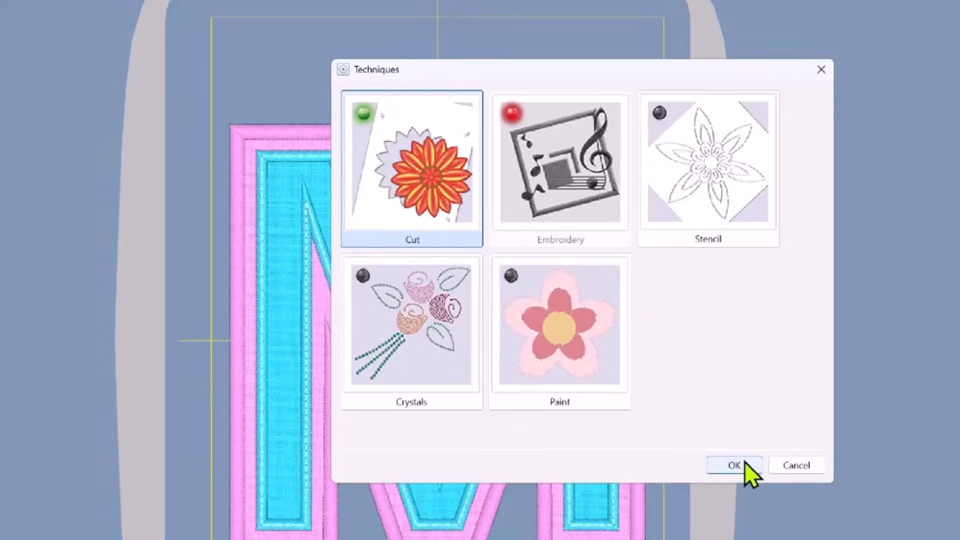
pyautogui.click(735, 463)
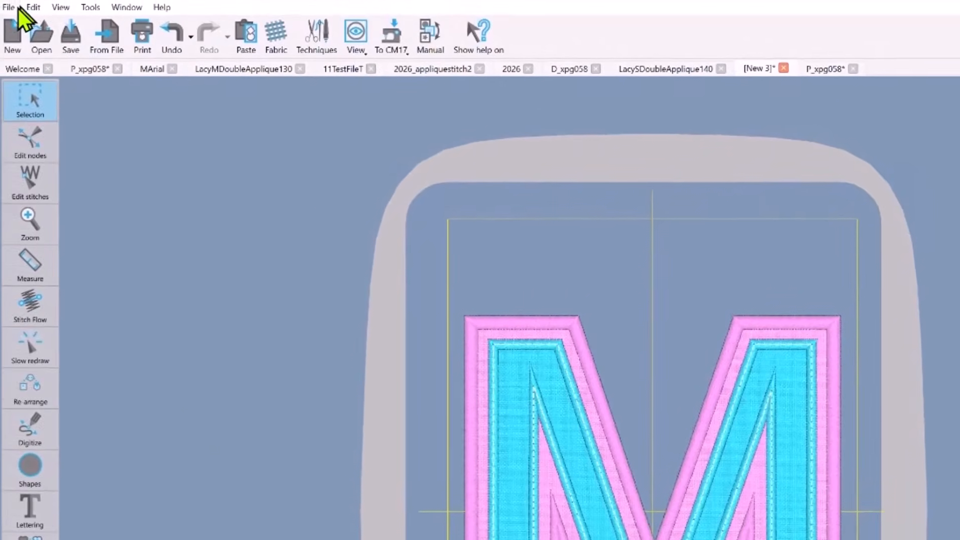
# - Check the export options for sending the M design to cutters, without exporting
pyautogui.click(12, 10)
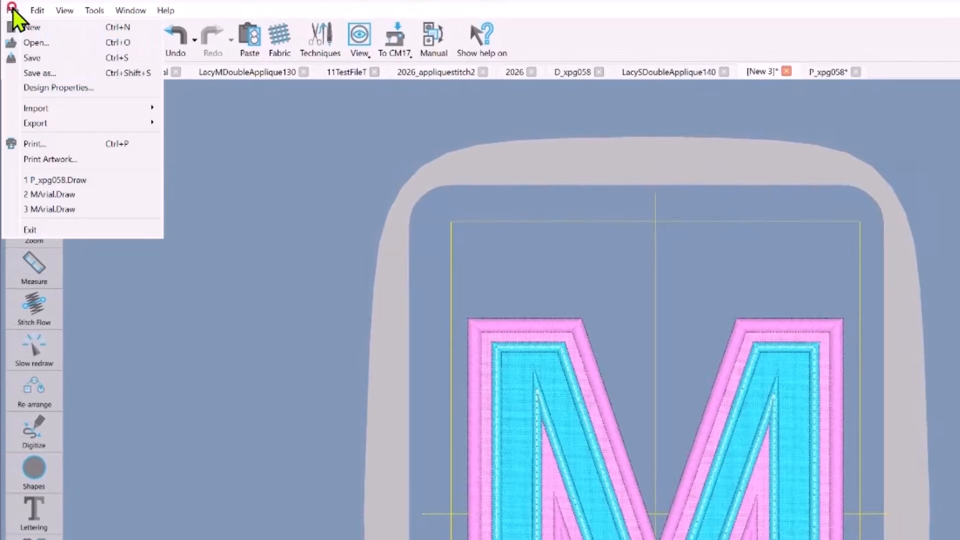
pyautogui.click(49, 124)
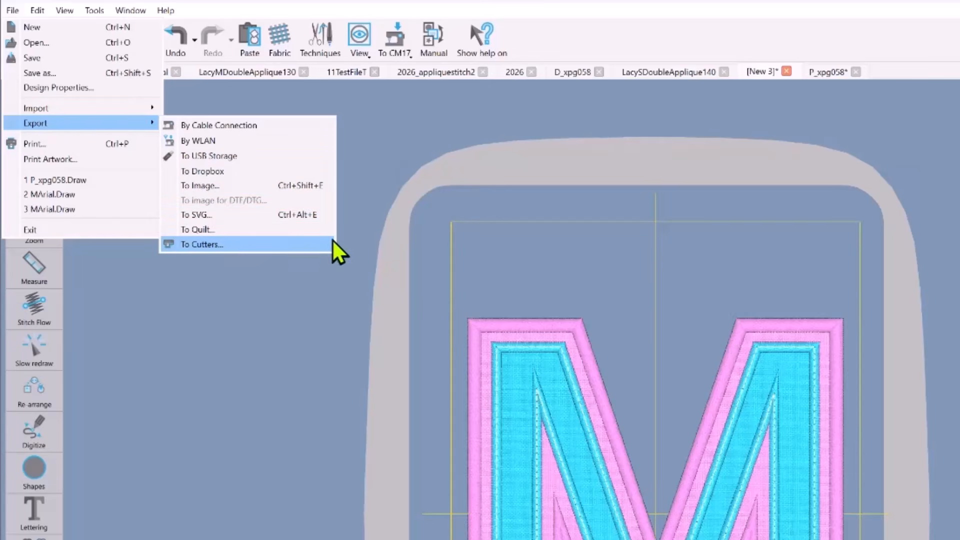
pyautogui.click(360, 217)
# - Turn off the Cut technique and check the M design's export options for the cutter entry
pyautogui.click(318, 38)
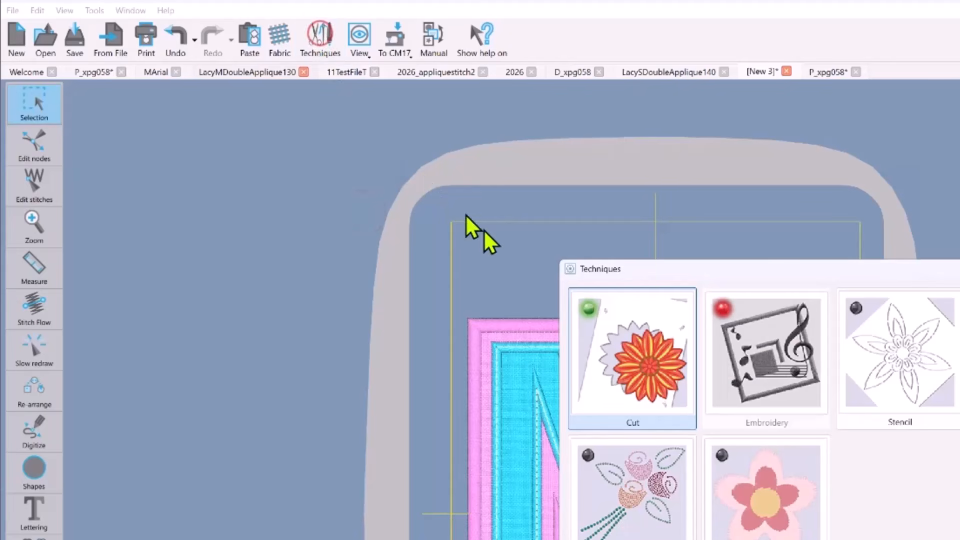
pyautogui.click(590, 305)
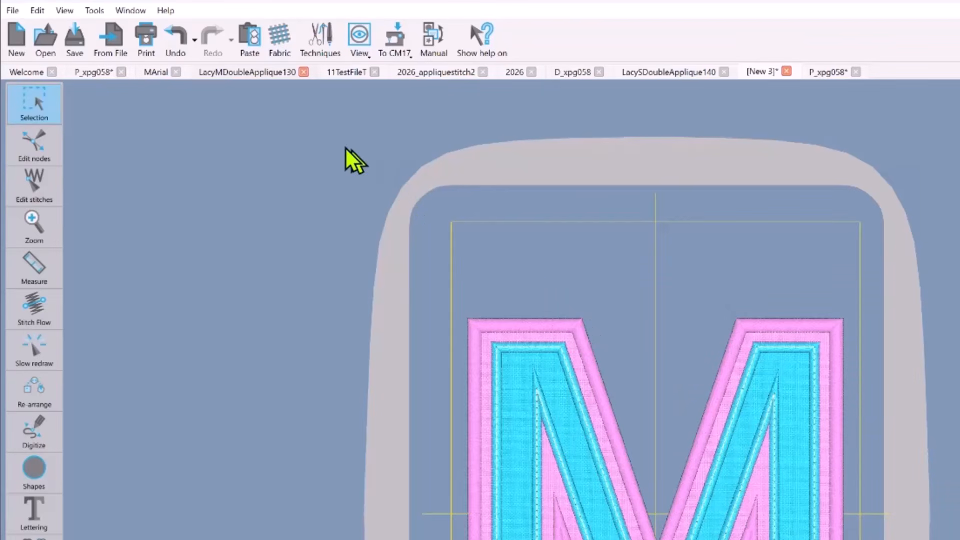
pyautogui.click(16, 11)
pyautogui.moveTo(59, 126)
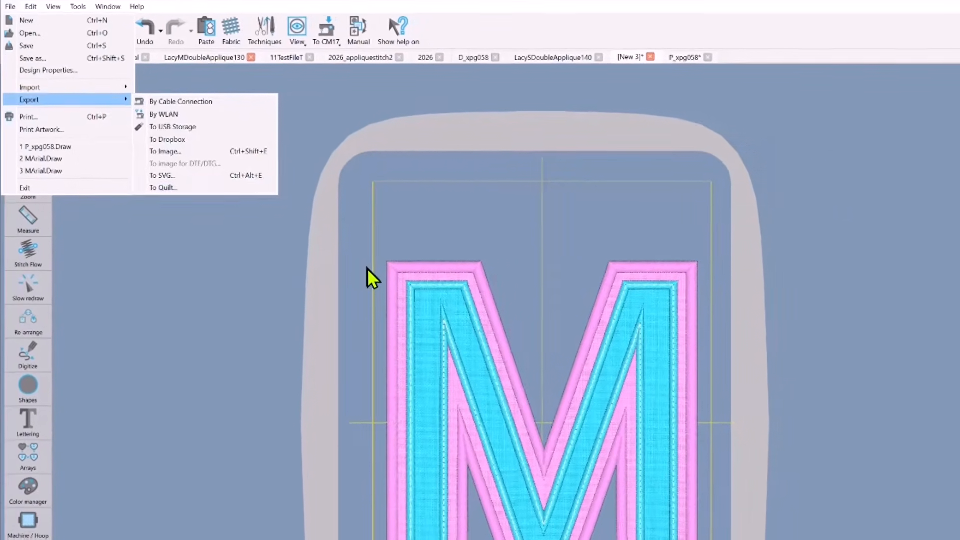
pyautogui.click(253, 136)
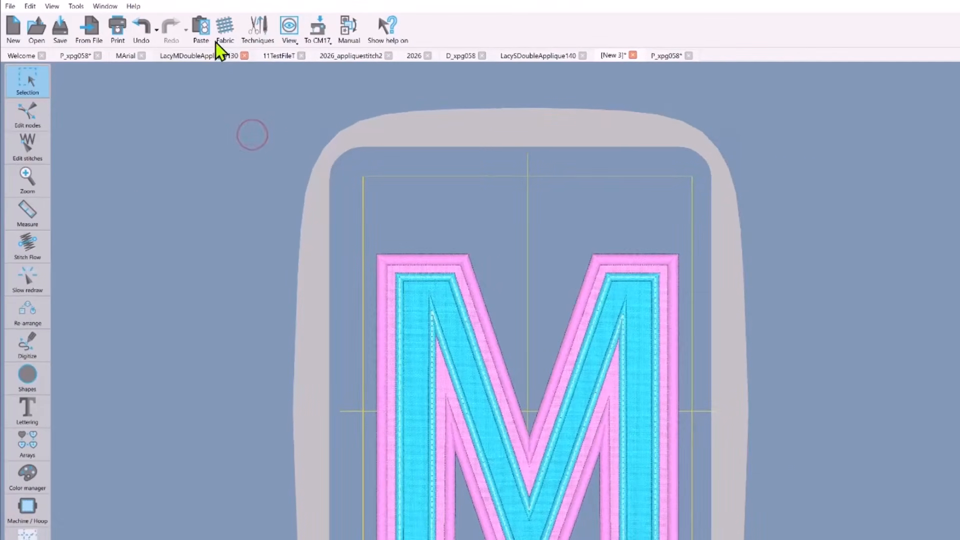
# - Turn the Cut technique back on for the M design
pyautogui.click(260, 32)
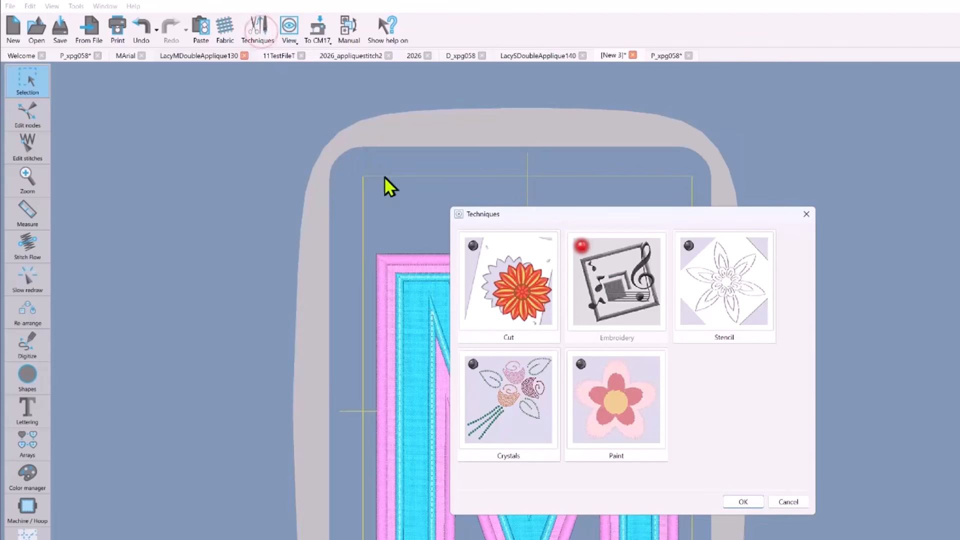
pyautogui.click(477, 248)
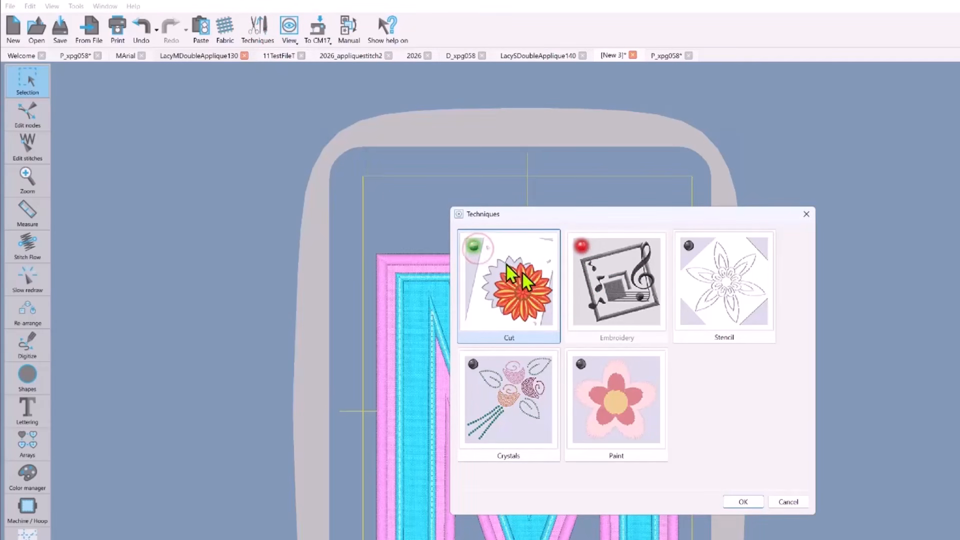
pyautogui.click(744, 501)
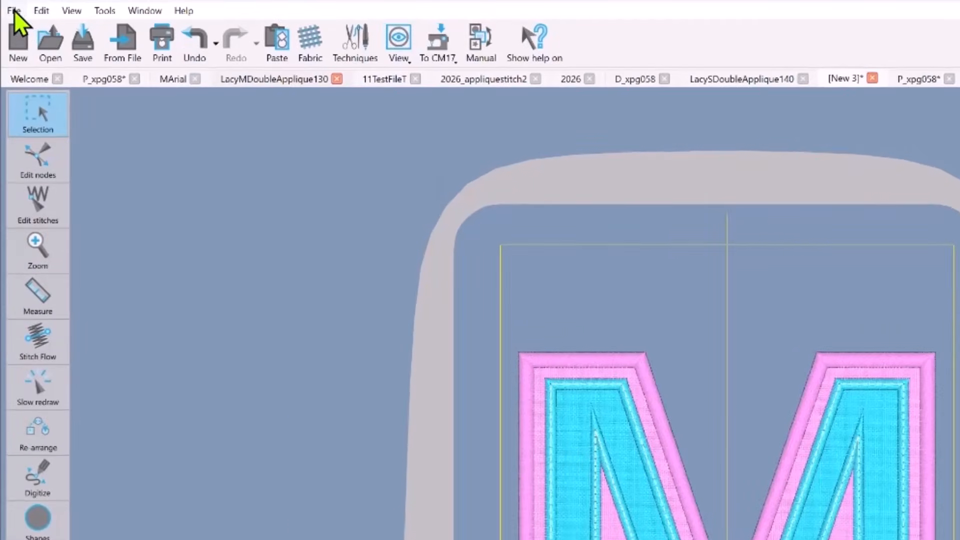
# - Preview the M design's cutter export in DXF format, and close the export without saving
pyautogui.click(14, 10)
pyautogui.moveTo(70, 142)
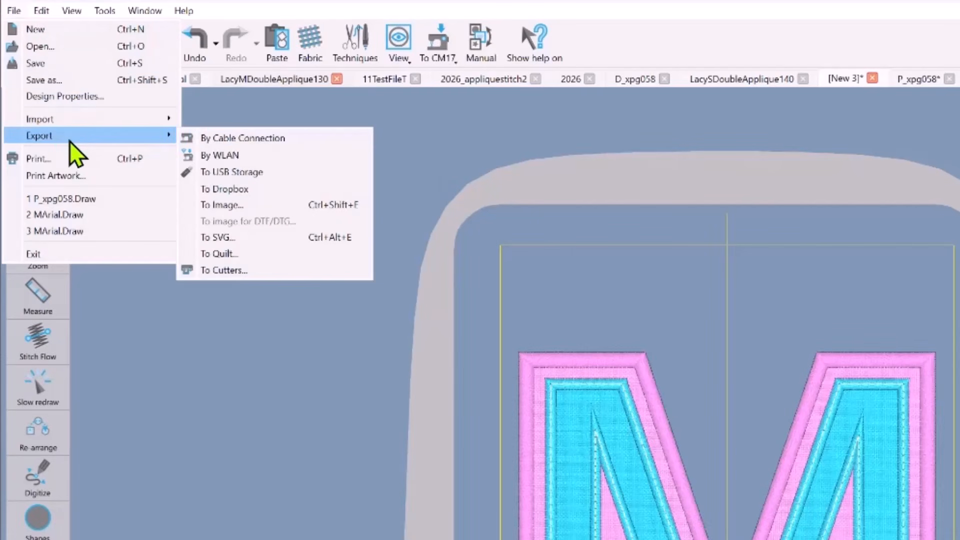
pyautogui.click(70, 141)
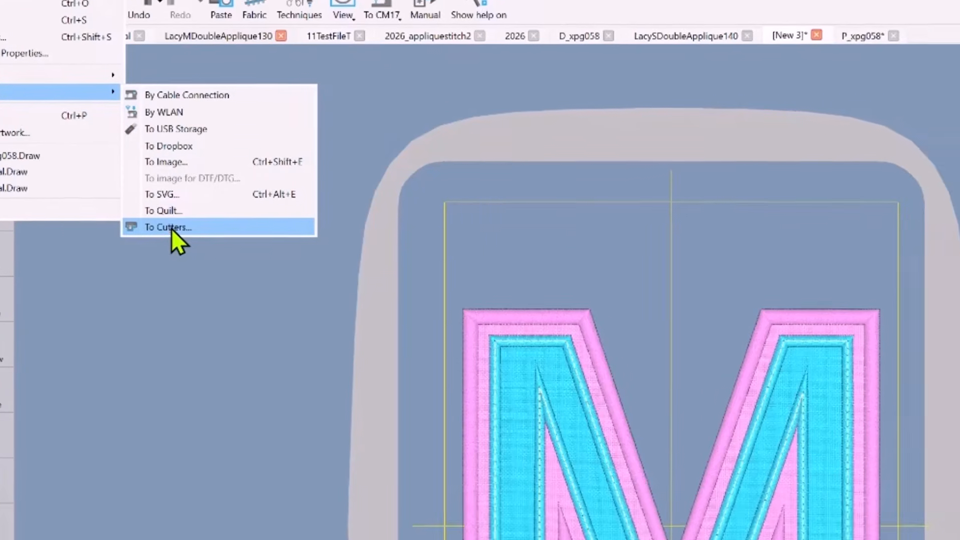
pyautogui.click(225, 270)
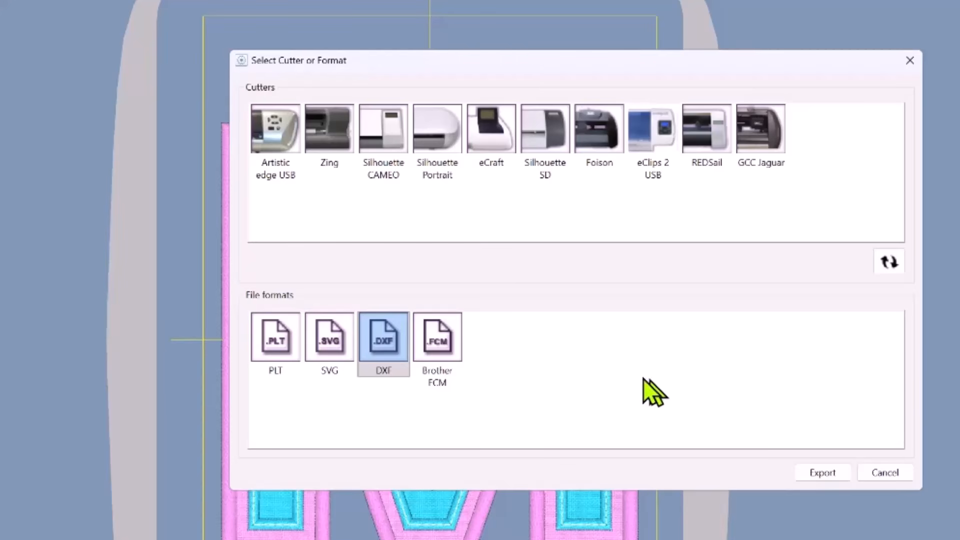
pyautogui.click(377, 376)
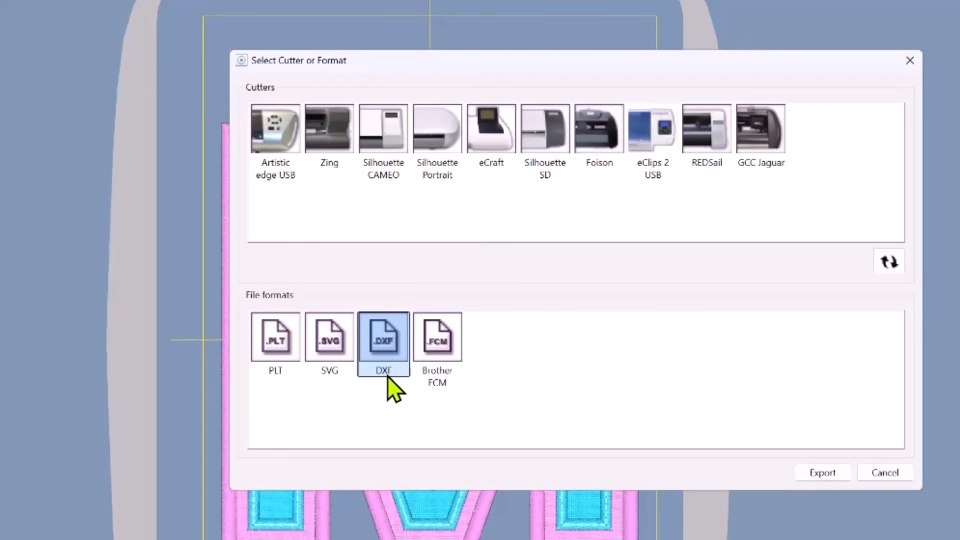
pyautogui.click(820, 473)
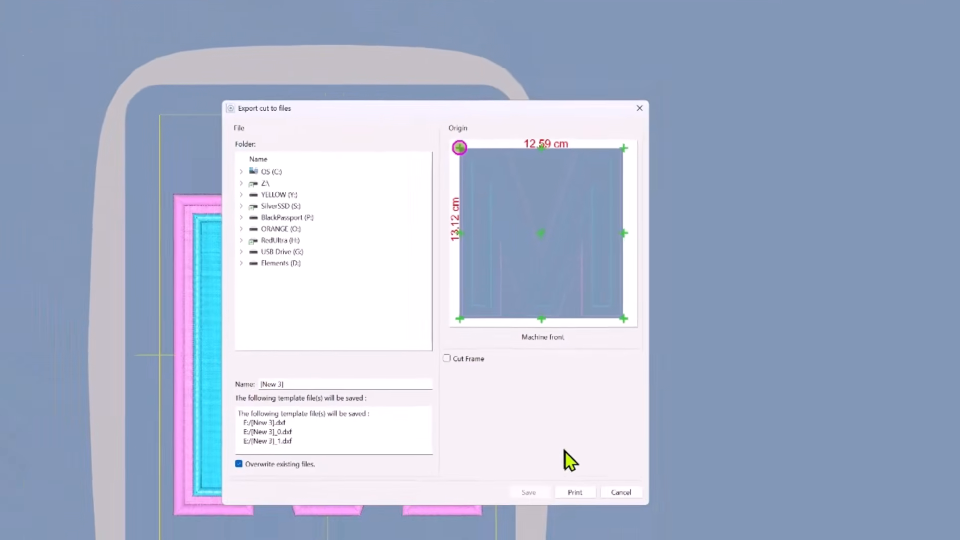
pyautogui.click(614, 436)
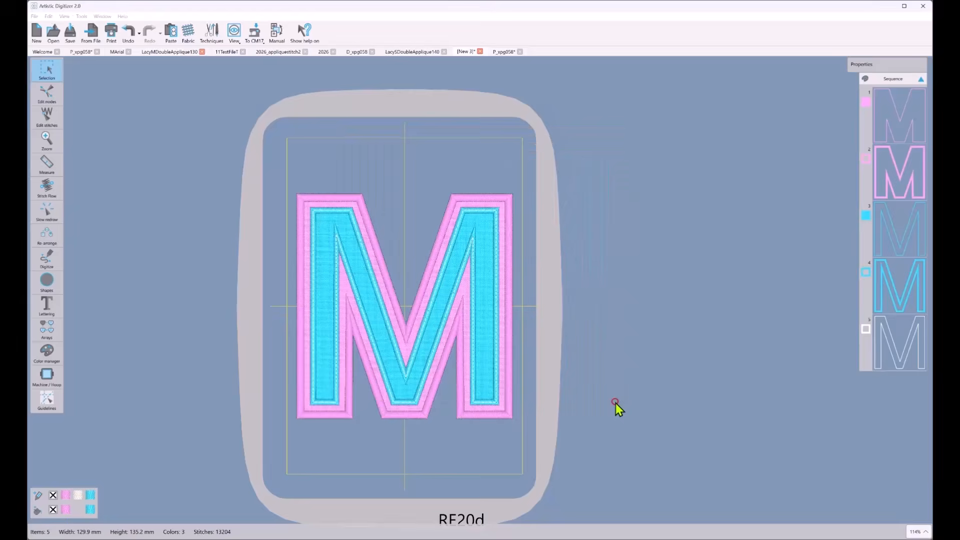
# - Select the M's outer pink applique layer and review its DXF cutter export, without saving any files
pyautogui.click(430, 298)
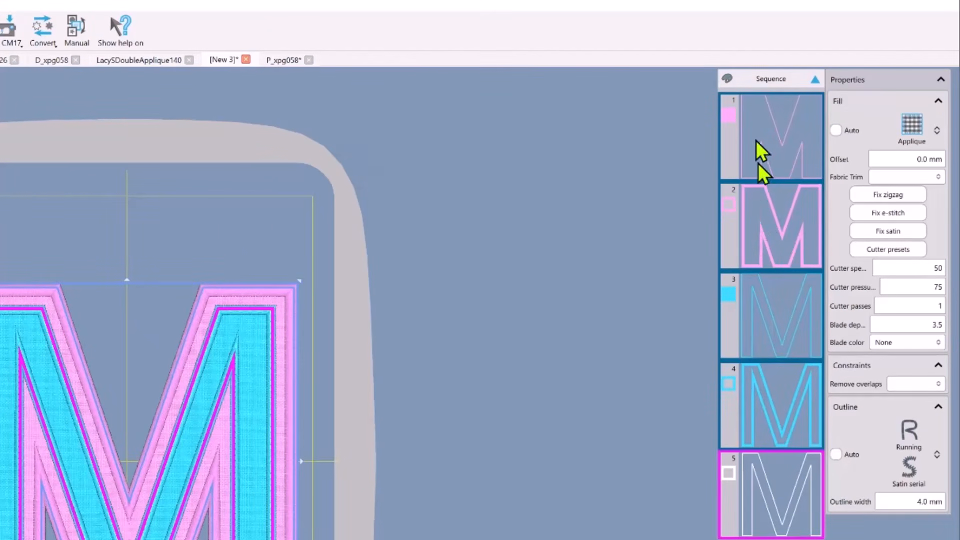
pyautogui.click(781, 138)
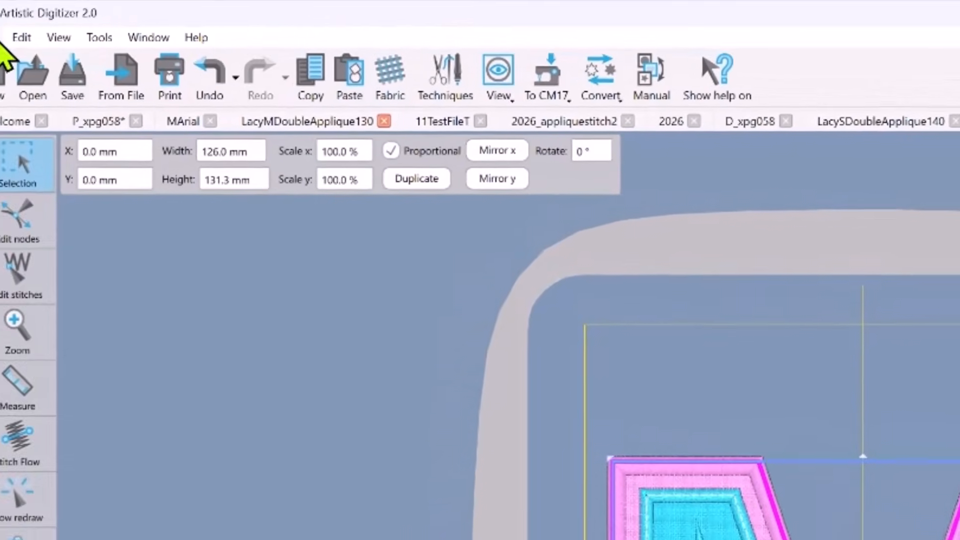
pyautogui.click(16, 39)
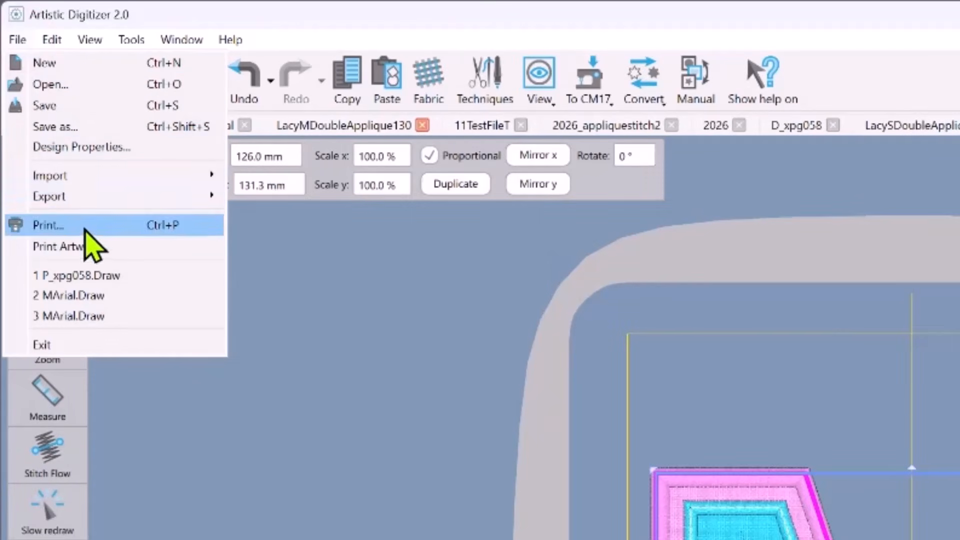
pyautogui.moveTo(76, 201)
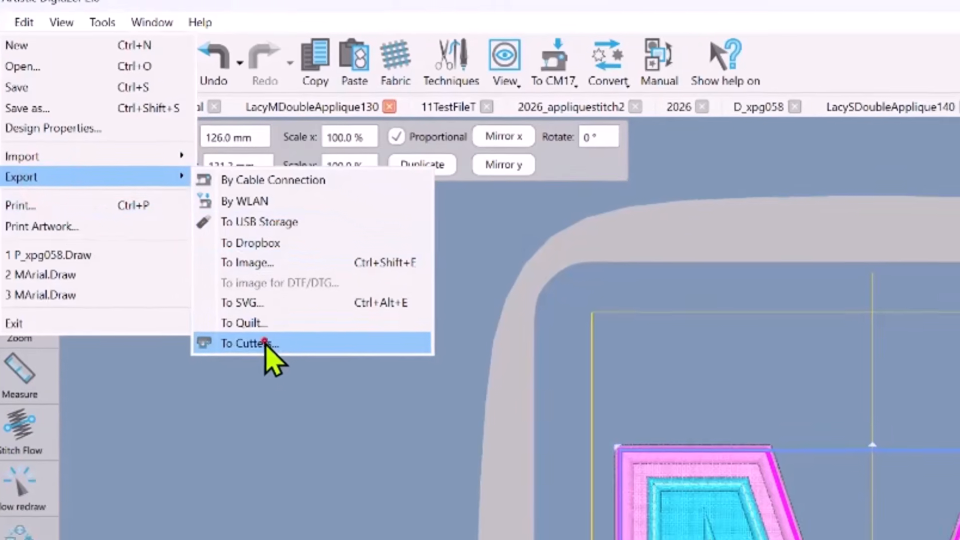
pyautogui.click(264, 342)
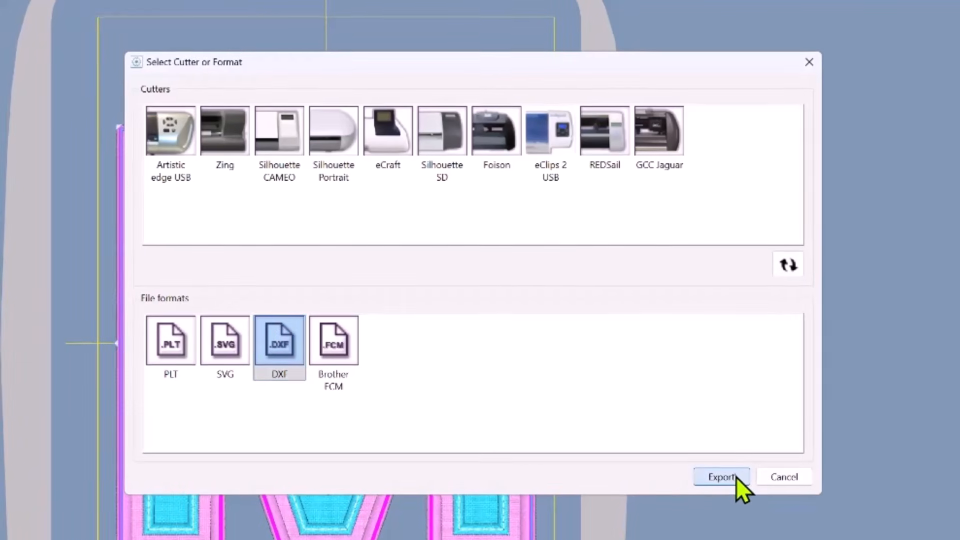
pyautogui.click(734, 477)
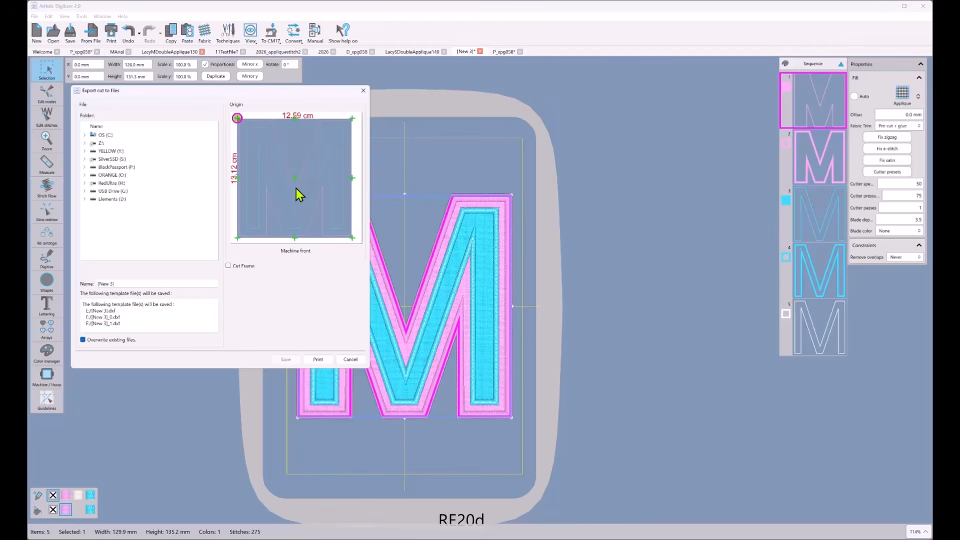
pyautogui.click(351, 359)
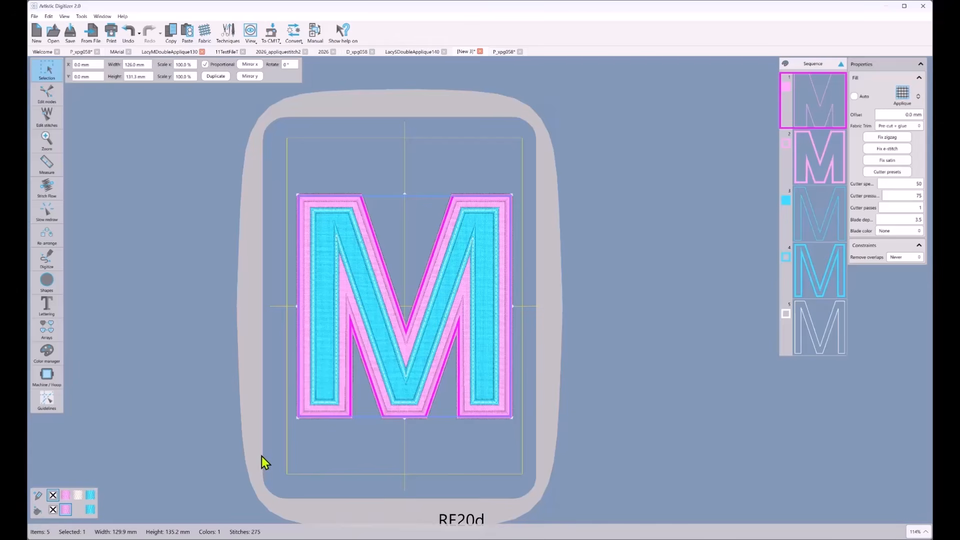
pyautogui.click(368, 434)
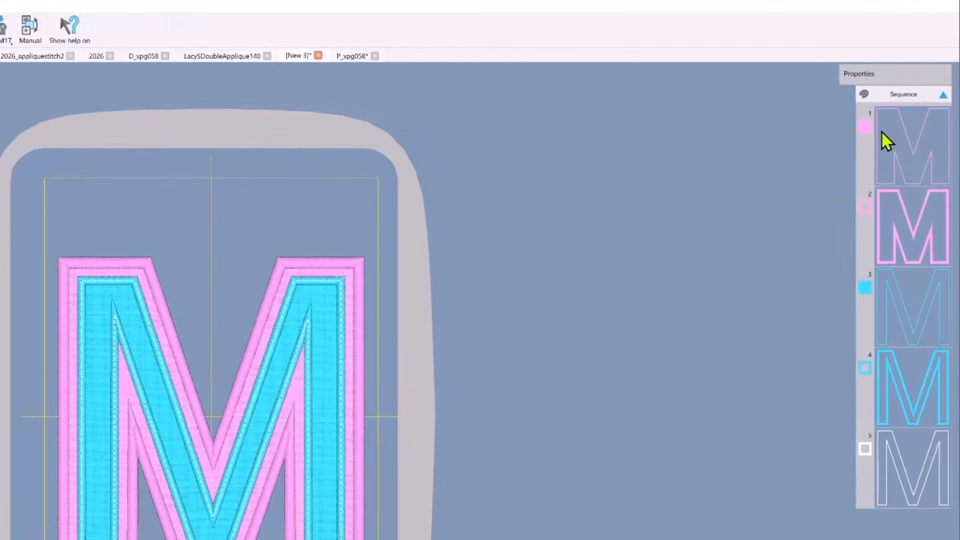
# - Darken the pink color of the M's outer applique layer to a near-black purple
pyautogui.click(893, 138)
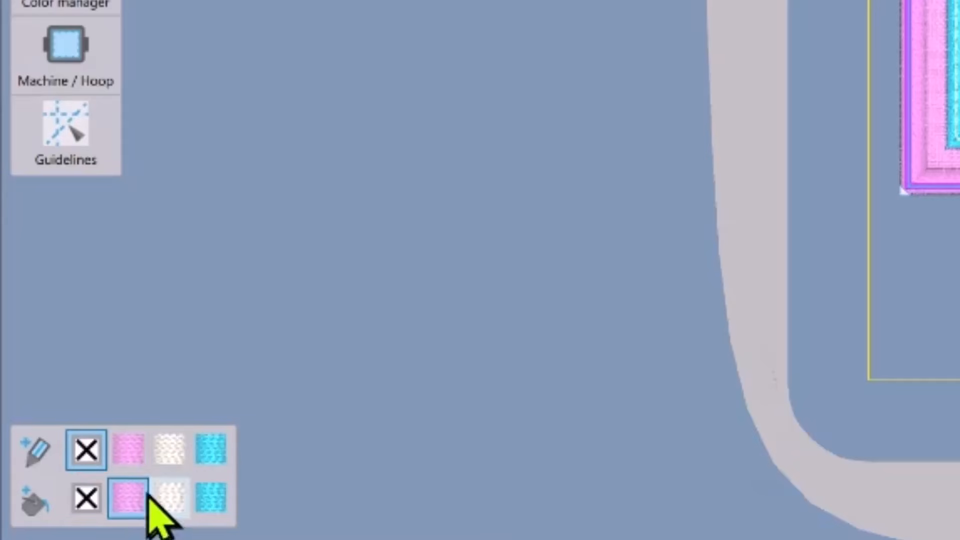
pyautogui.rightClick(128, 509)
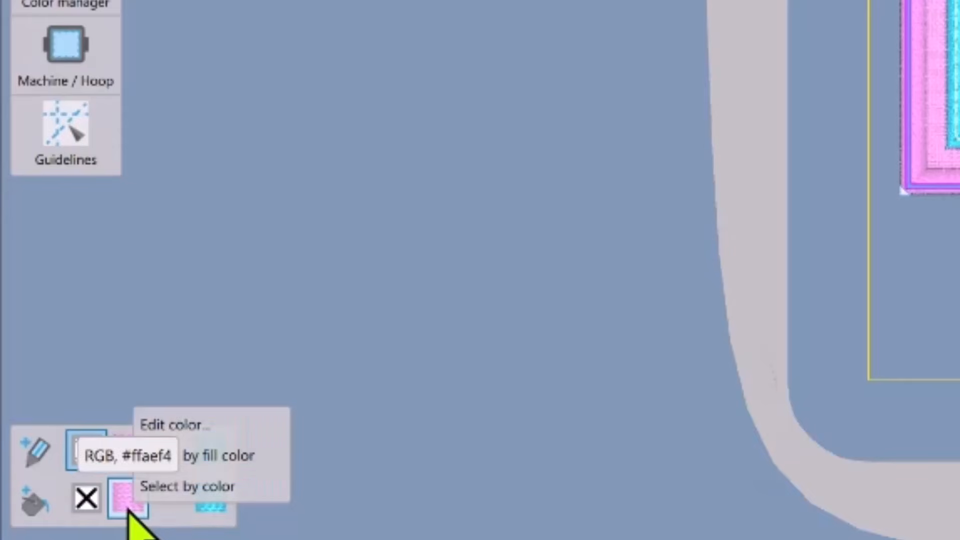
pyautogui.click(181, 429)
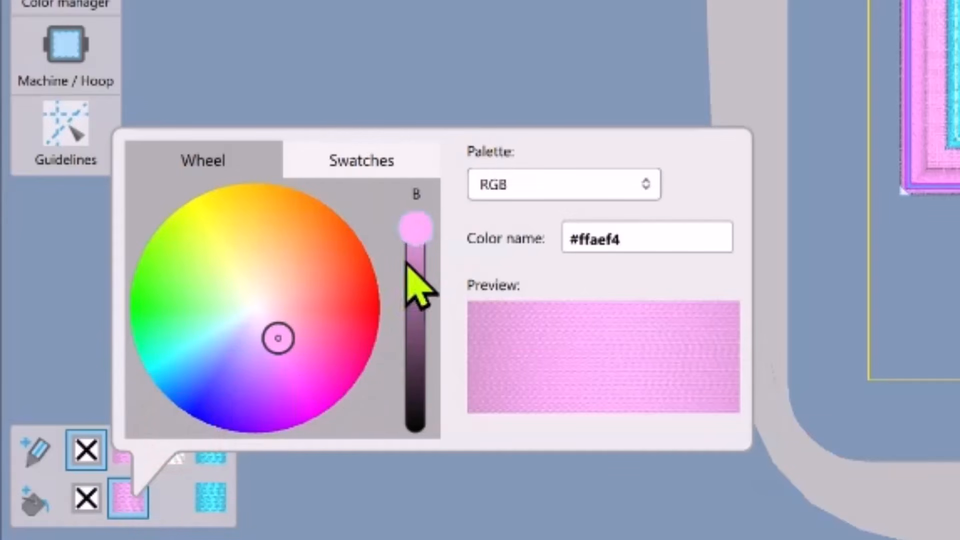
pyautogui.moveTo(416, 222); pyautogui.dragTo(419, 371)
pyautogui.click(253, 266)
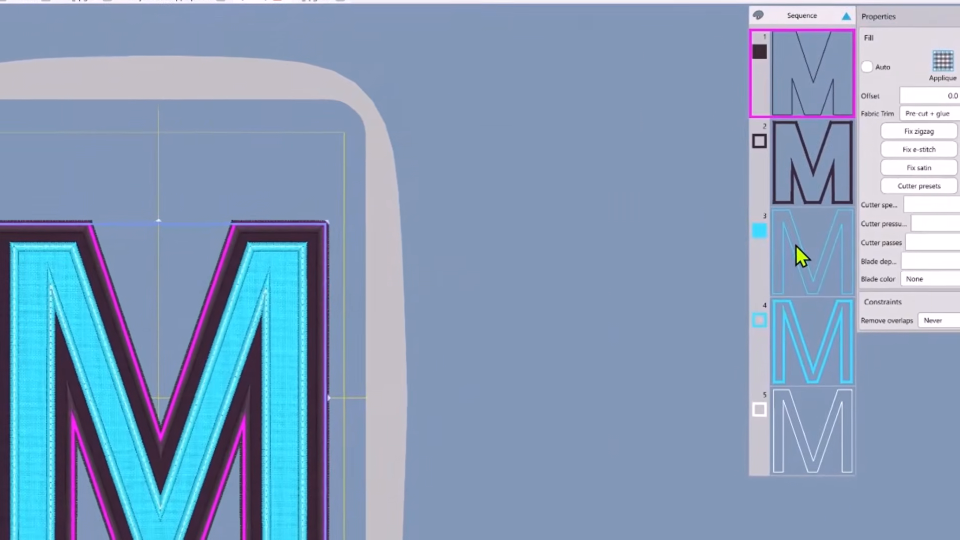
# - Change the fill color of the M's inner blue applique layer to dark red, #c40d00
pyautogui.click(780, 265)
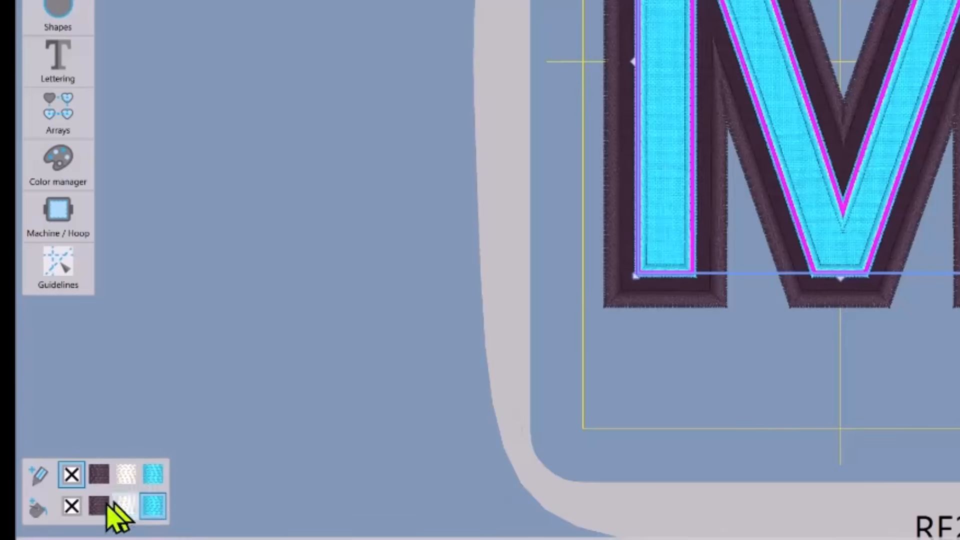
pyautogui.click(33, 505)
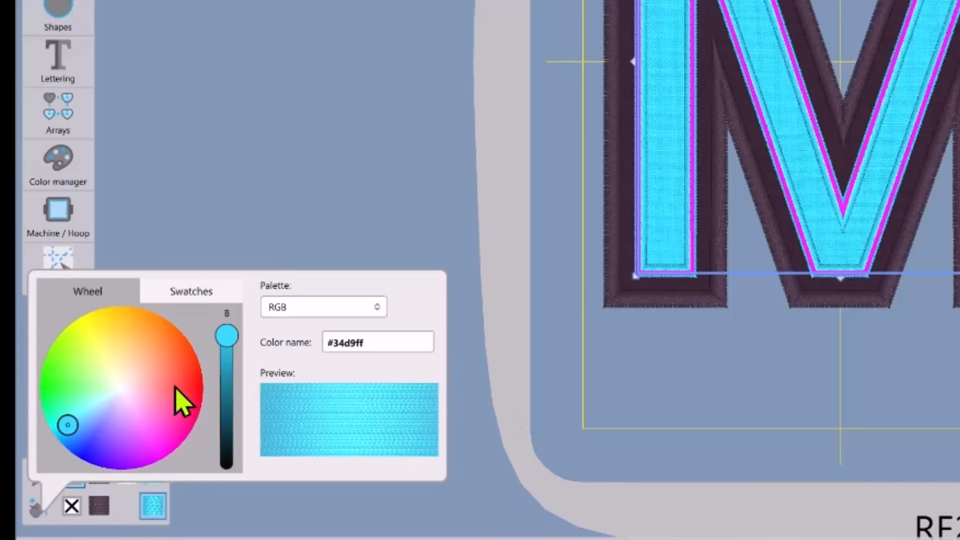
pyautogui.moveTo(175, 387); pyautogui.dragTo(217, 378)
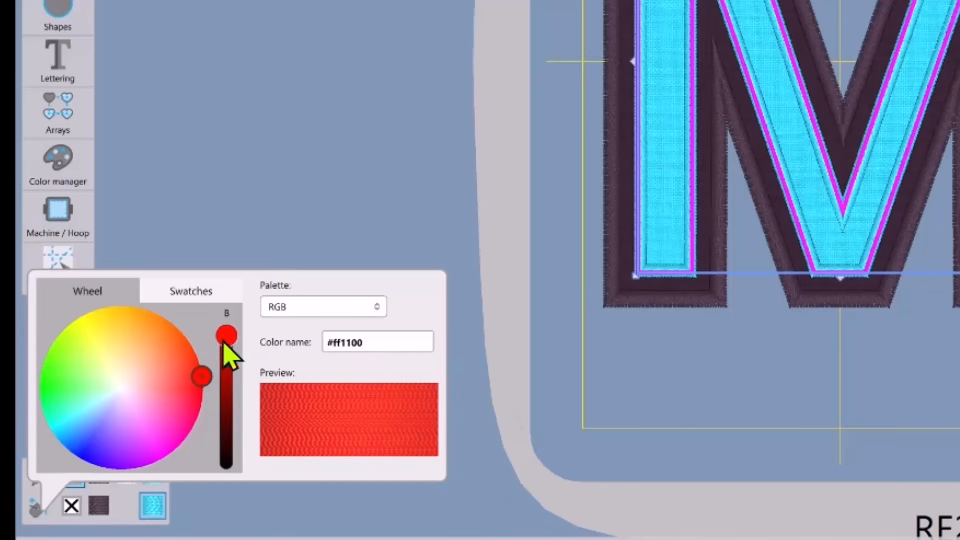
pyautogui.moveTo(223, 343); pyautogui.dragTo(230, 369)
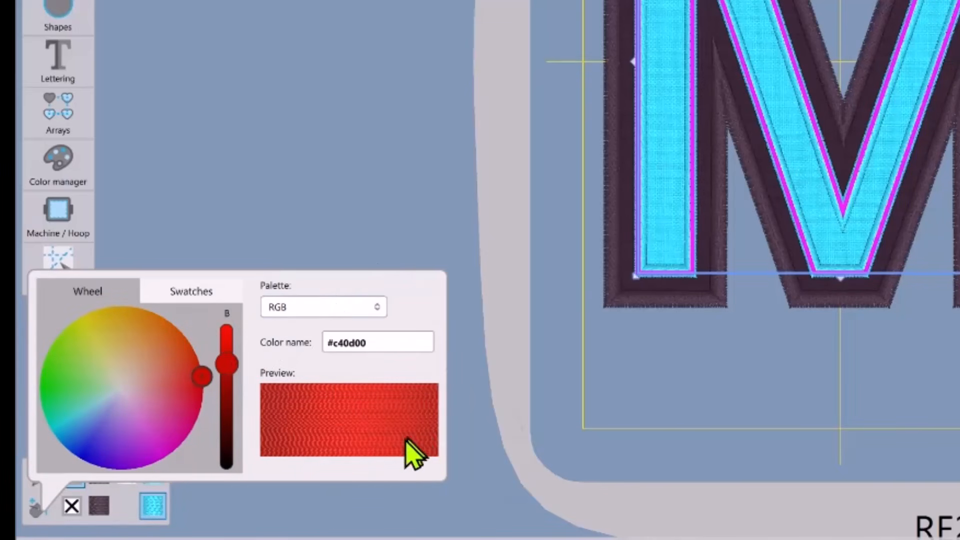
pyautogui.click(361, 196)
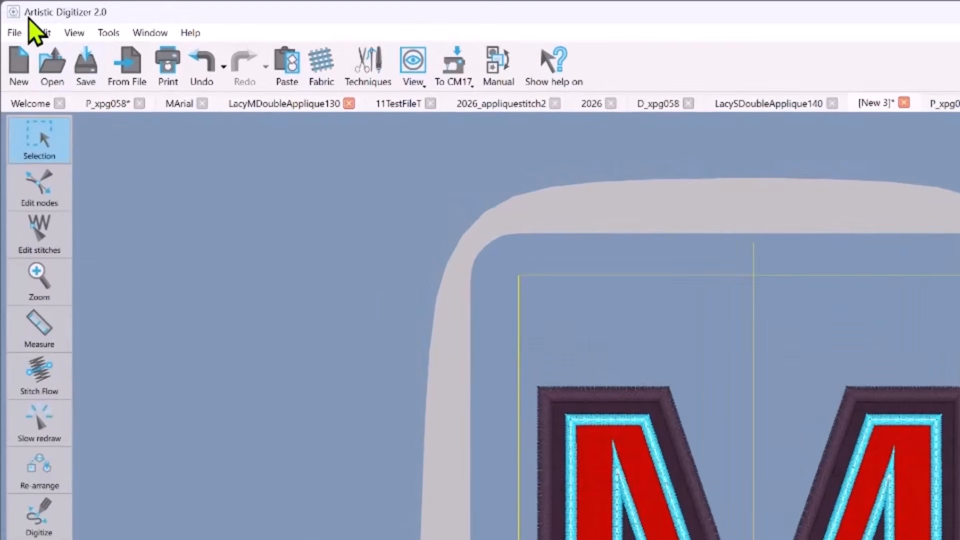
# - Open the M's DXF cutter export and print its cutting template to Microsoft Print to PDF with the Design Only layout
pyautogui.click(17, 13)
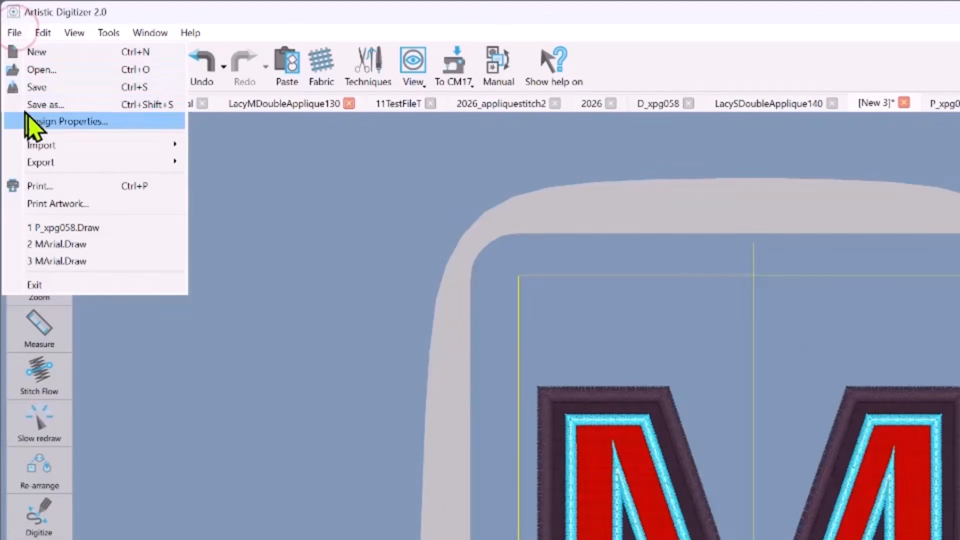
pyautogui.click(58, 158)
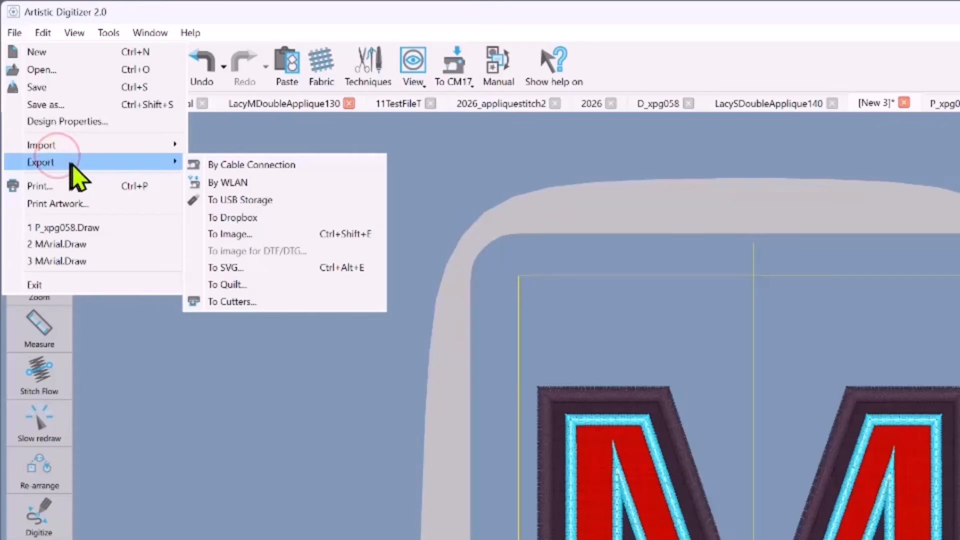
pyautogui.click(236, 300)
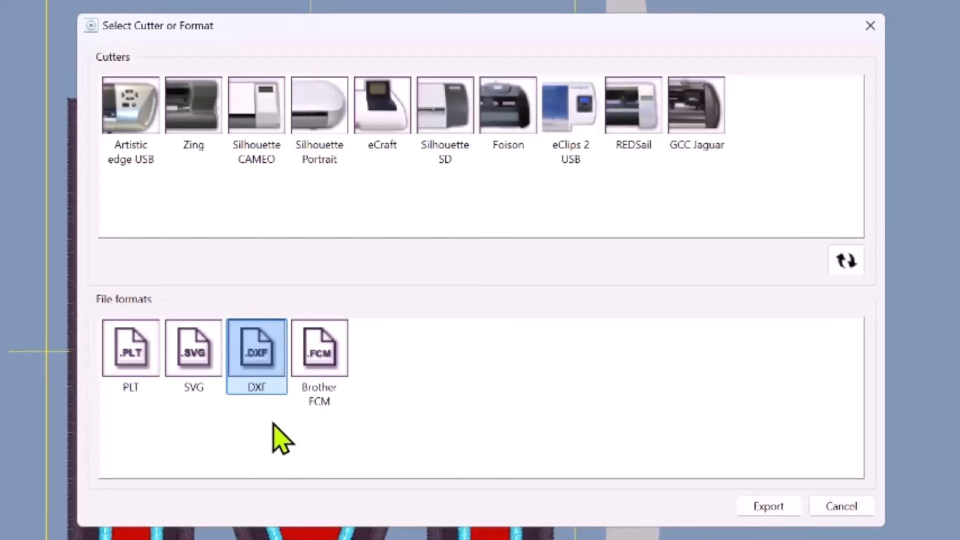
pyautogui.click(768, 505)
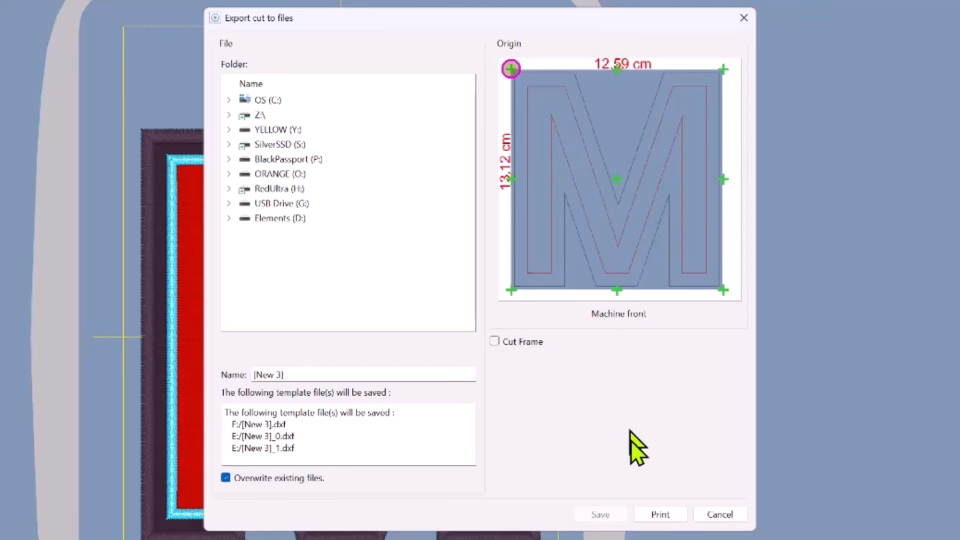
pyautogui.click(667, 514)
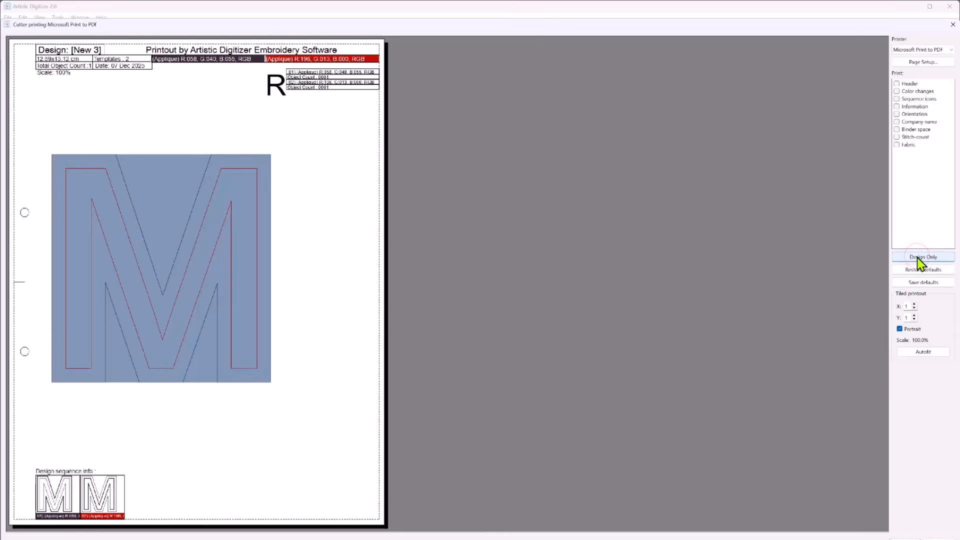
pyautogui.click(895, 369)
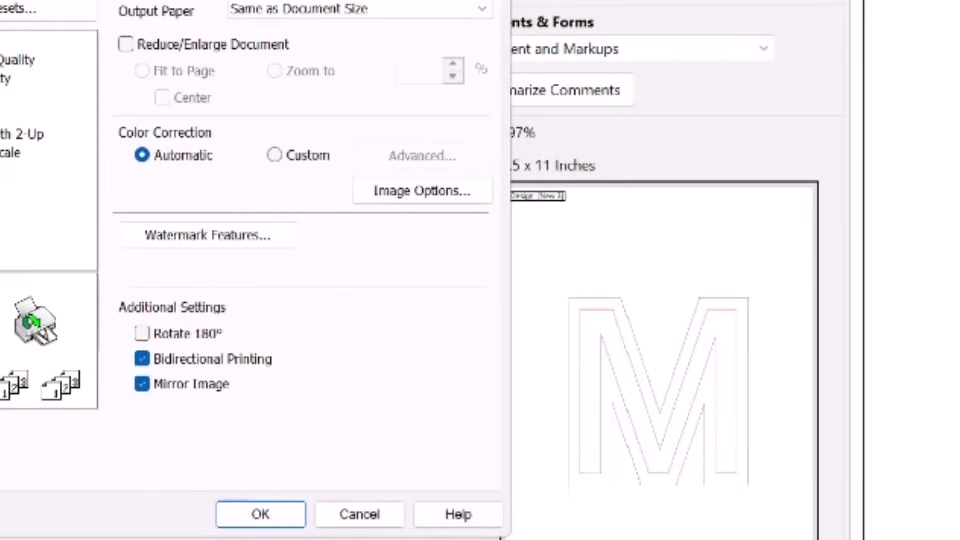
# - Cancel the printer settings and print dialog in Adobe Acrobat, and examine the M's cutting lines in Template.pdf
pyautogui.click(379, 506)
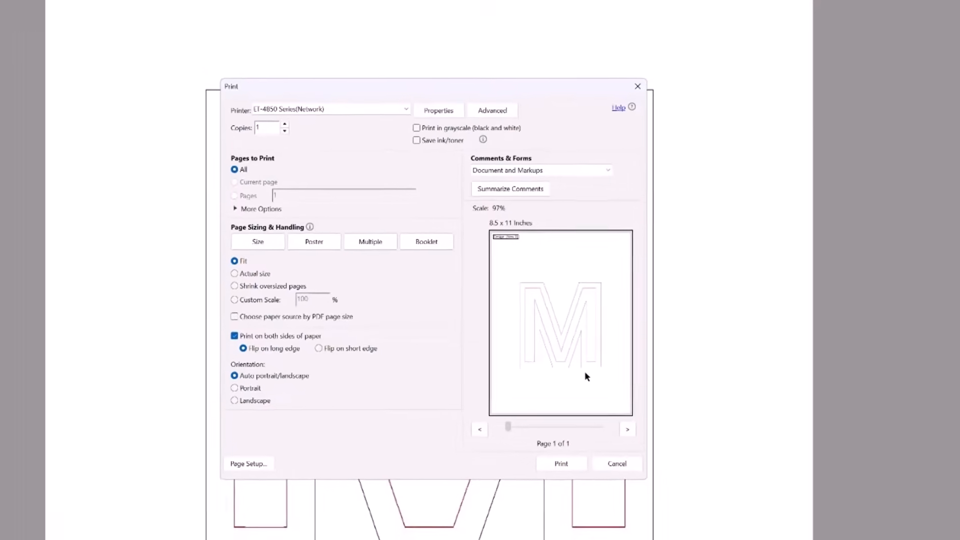
pyautogui.click(589, 424)
pyautogui.scroll(6, 500, 332)
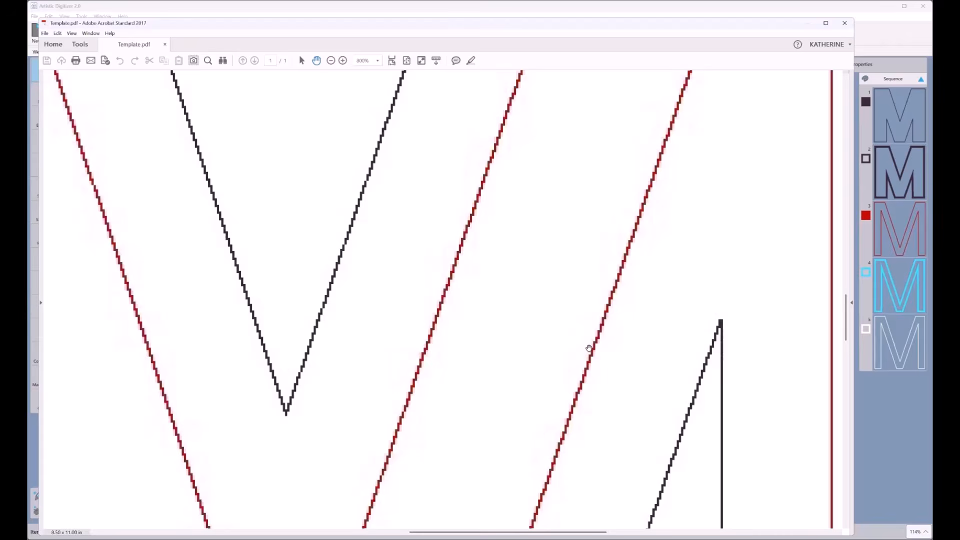
pyautogui.scroll(-5, 527, 269)
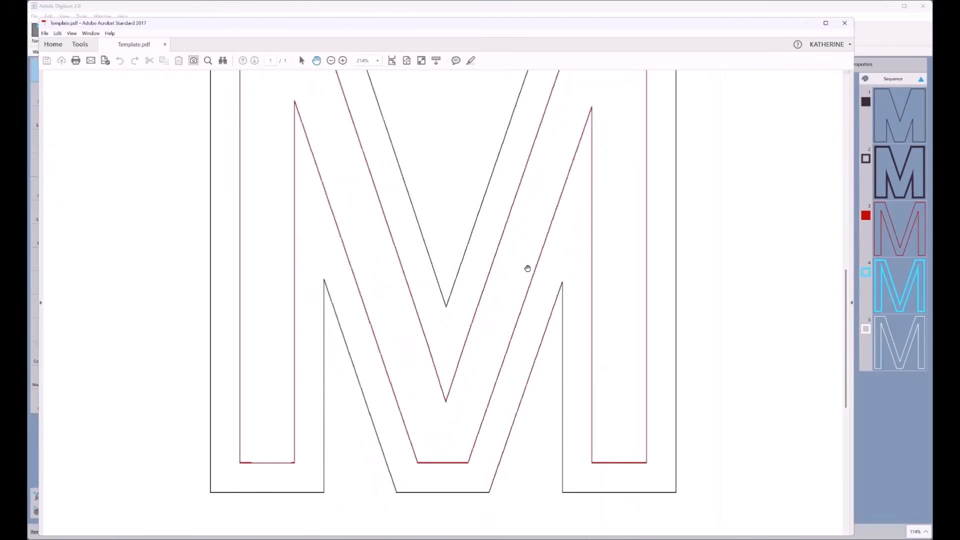
pyautogui.scroll(-2, 528, 268)
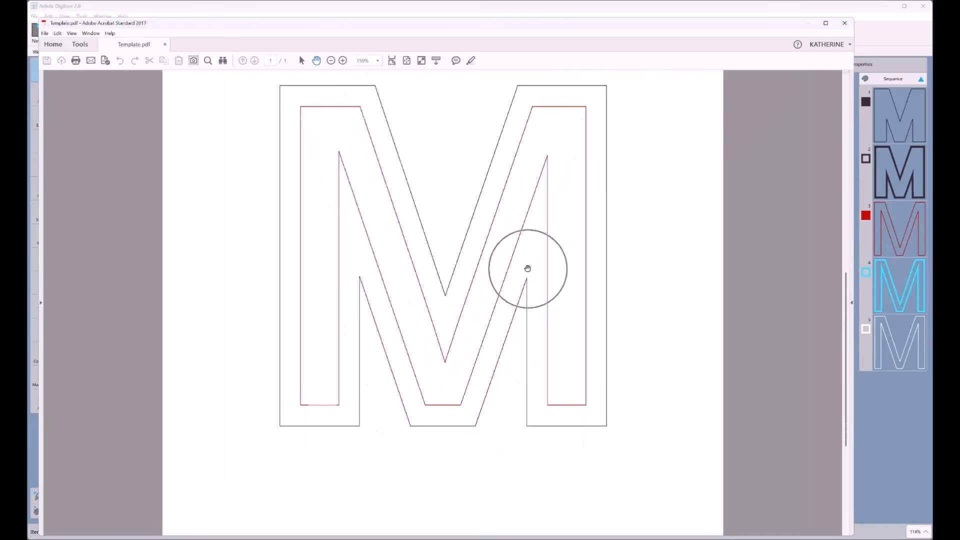
pyautogui.moveTo(528, 269); pyautogui.dragTo(534, 320)
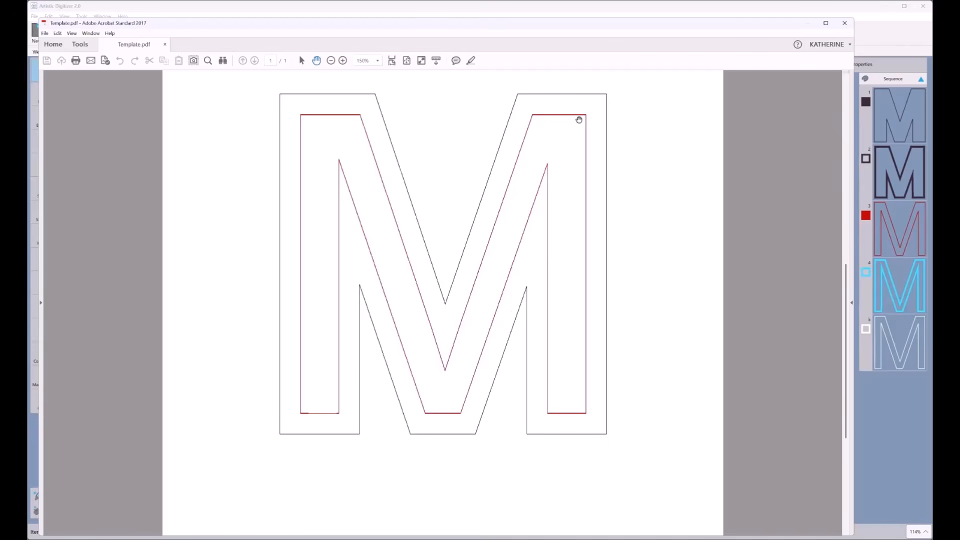
# - Close Template.pdf and its folder window, and undo the color changes to the M in Artistic Digitizer
pyautogui.click(845, 23)
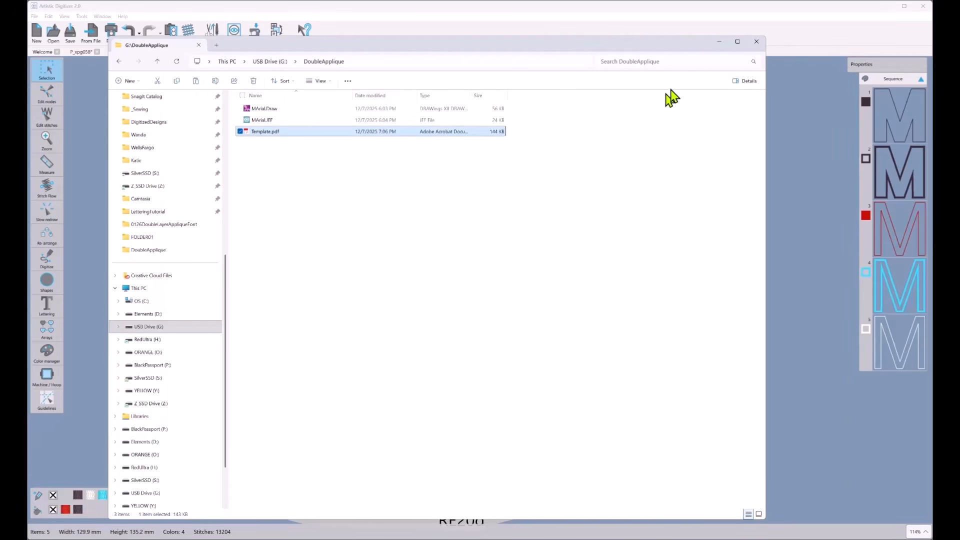
pyautogui.click(756, 41)
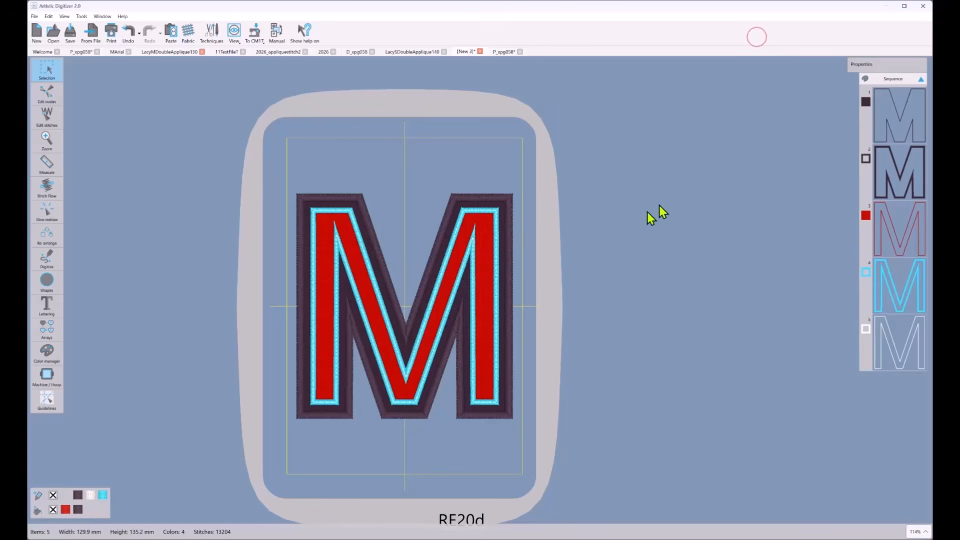
pyautogui.click(211, 288)
pyautogui.hotkey('ctrl', 'z')
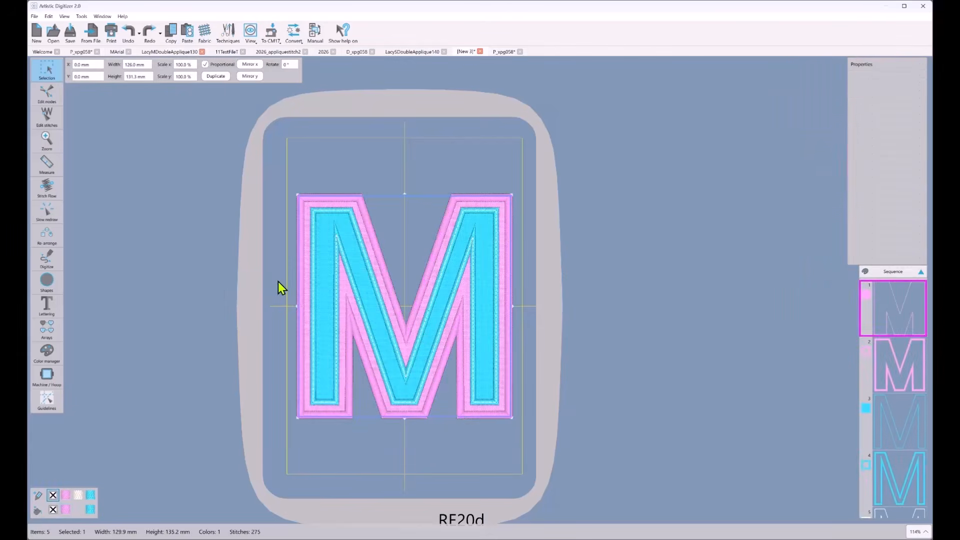
pyautogui.click(280, 289)
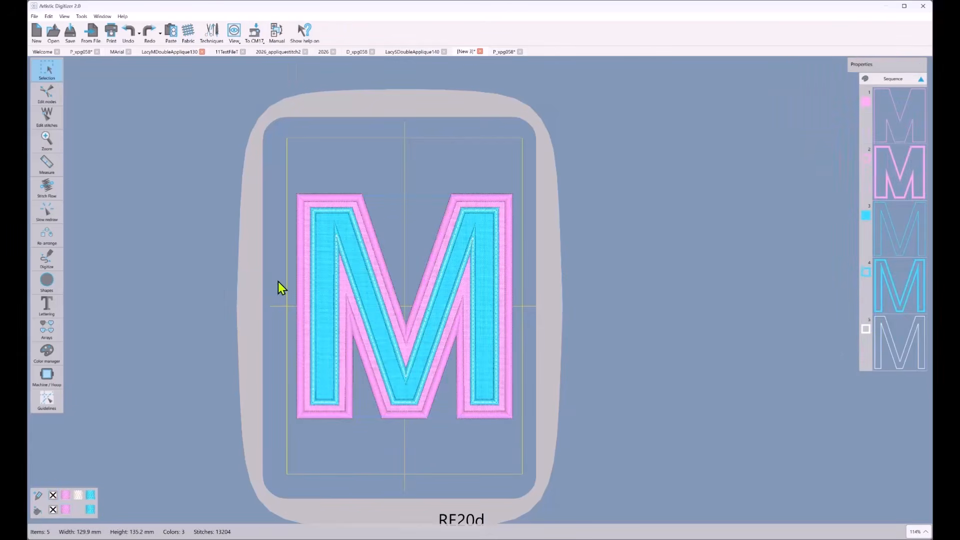
pyautogui.click(664, 301)
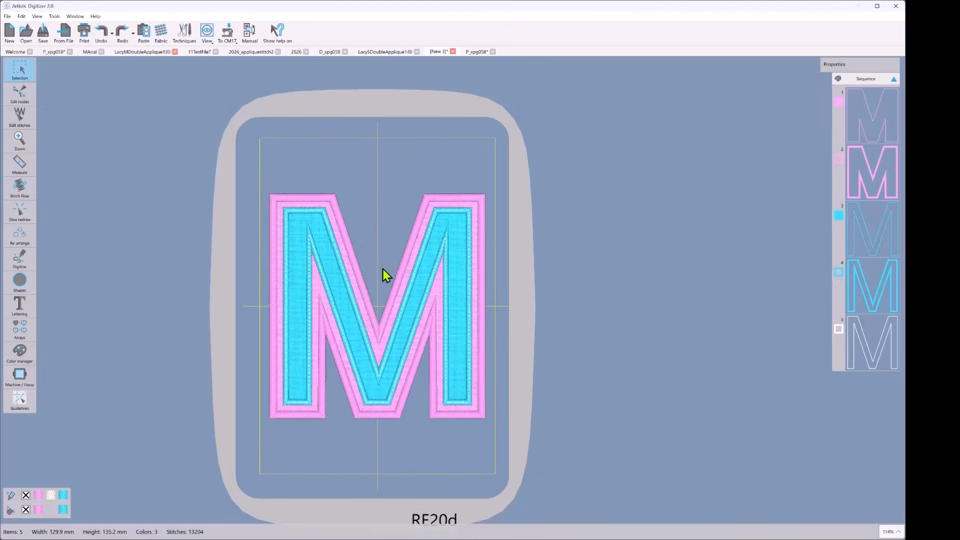